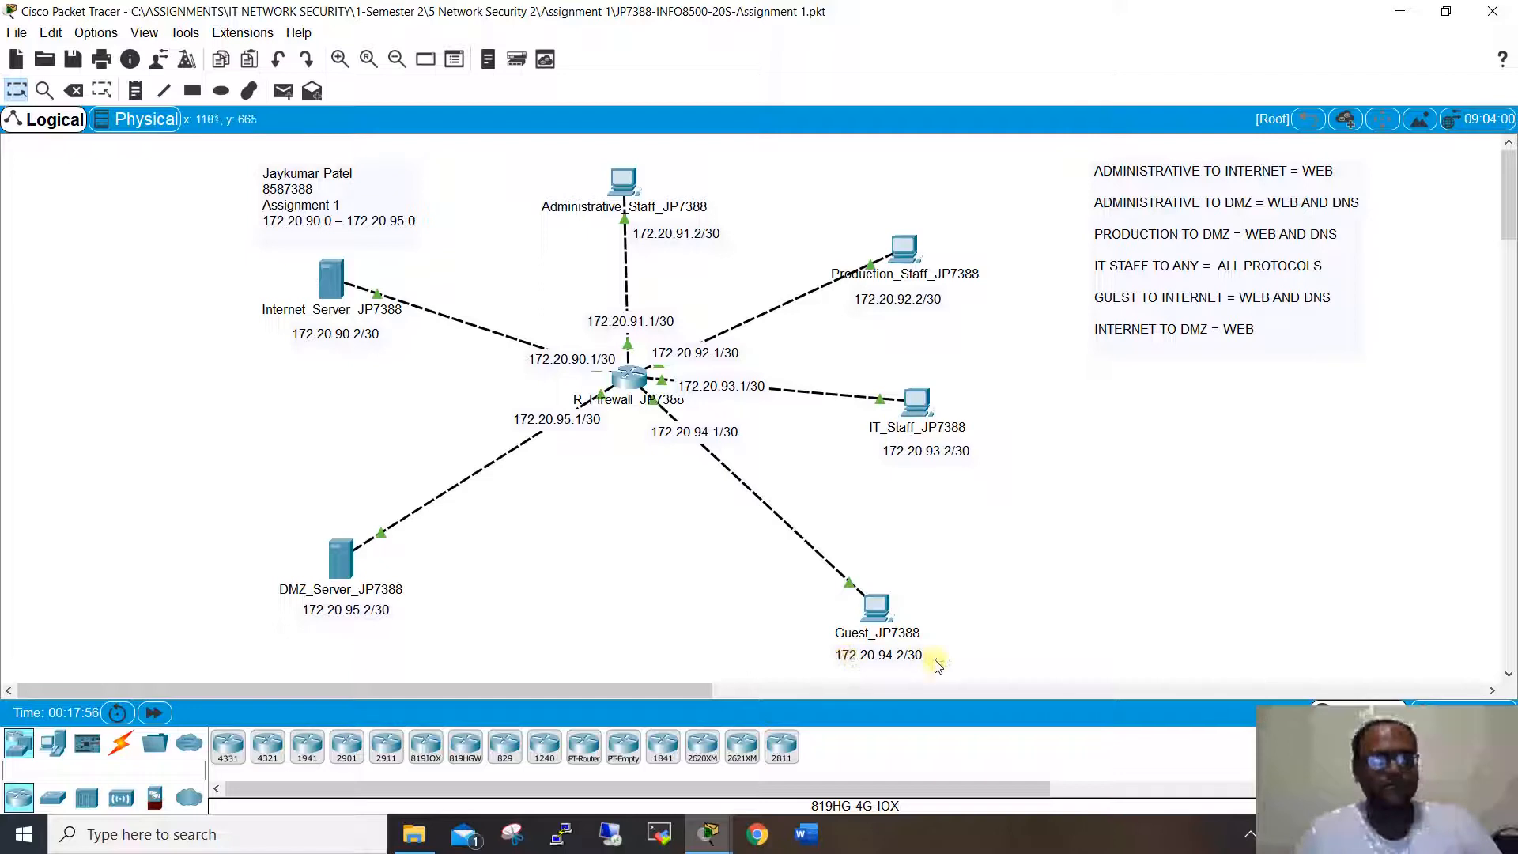
Step: Open the central firewall router's command line, log in with the console password, and enter privileged mode using the enable password
{"action": "left_click", "coordinate": [633, 381]}
{"action": "key", "text": "Return"}
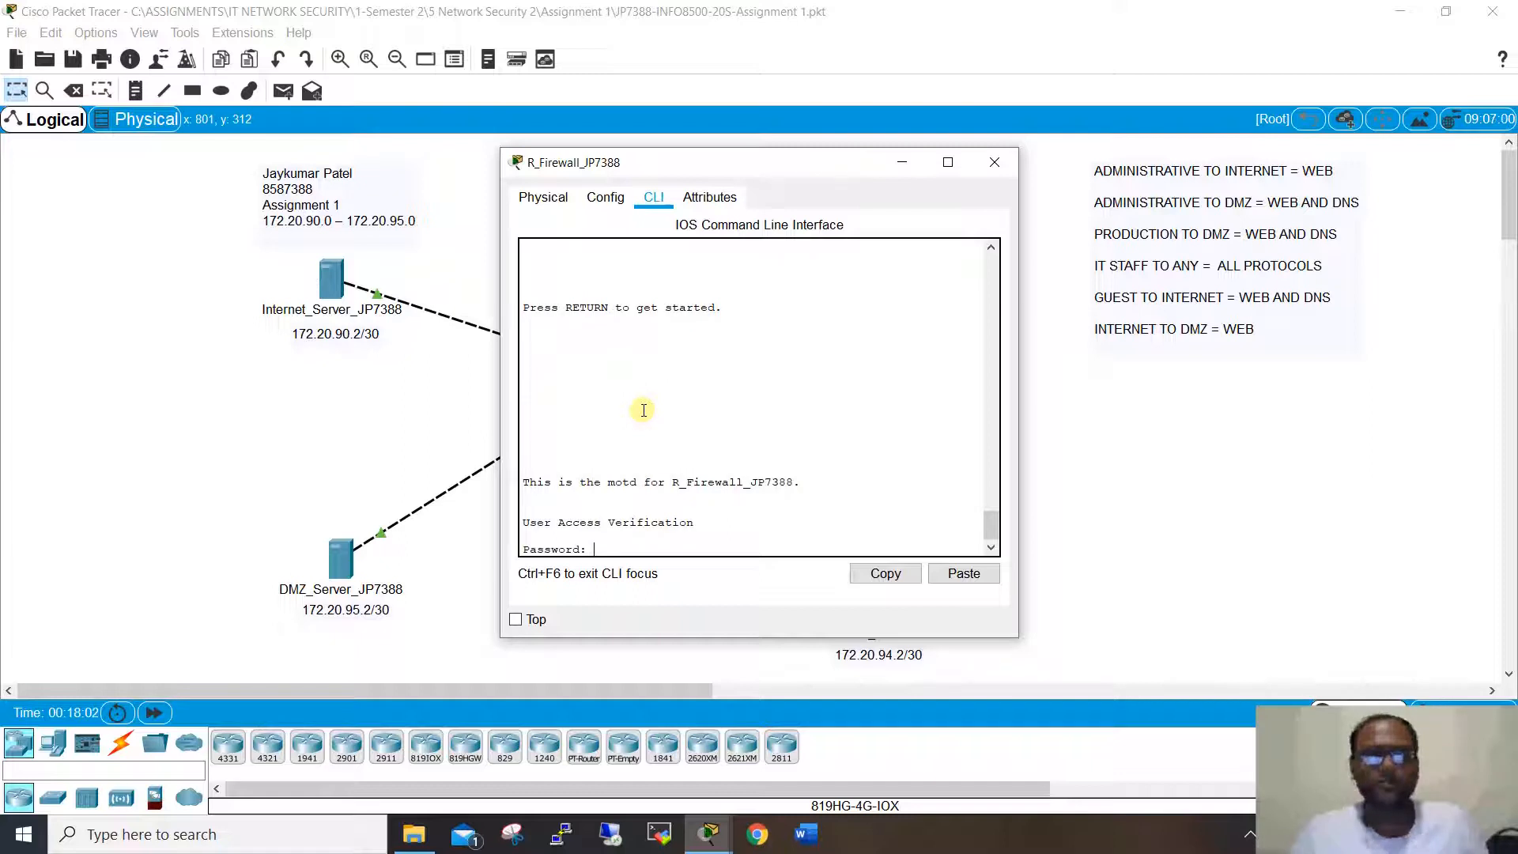
{"action": "key", "text": "Return"}
{"action": "type", "text": "en"}
{"action": "key", "text": "Return"}
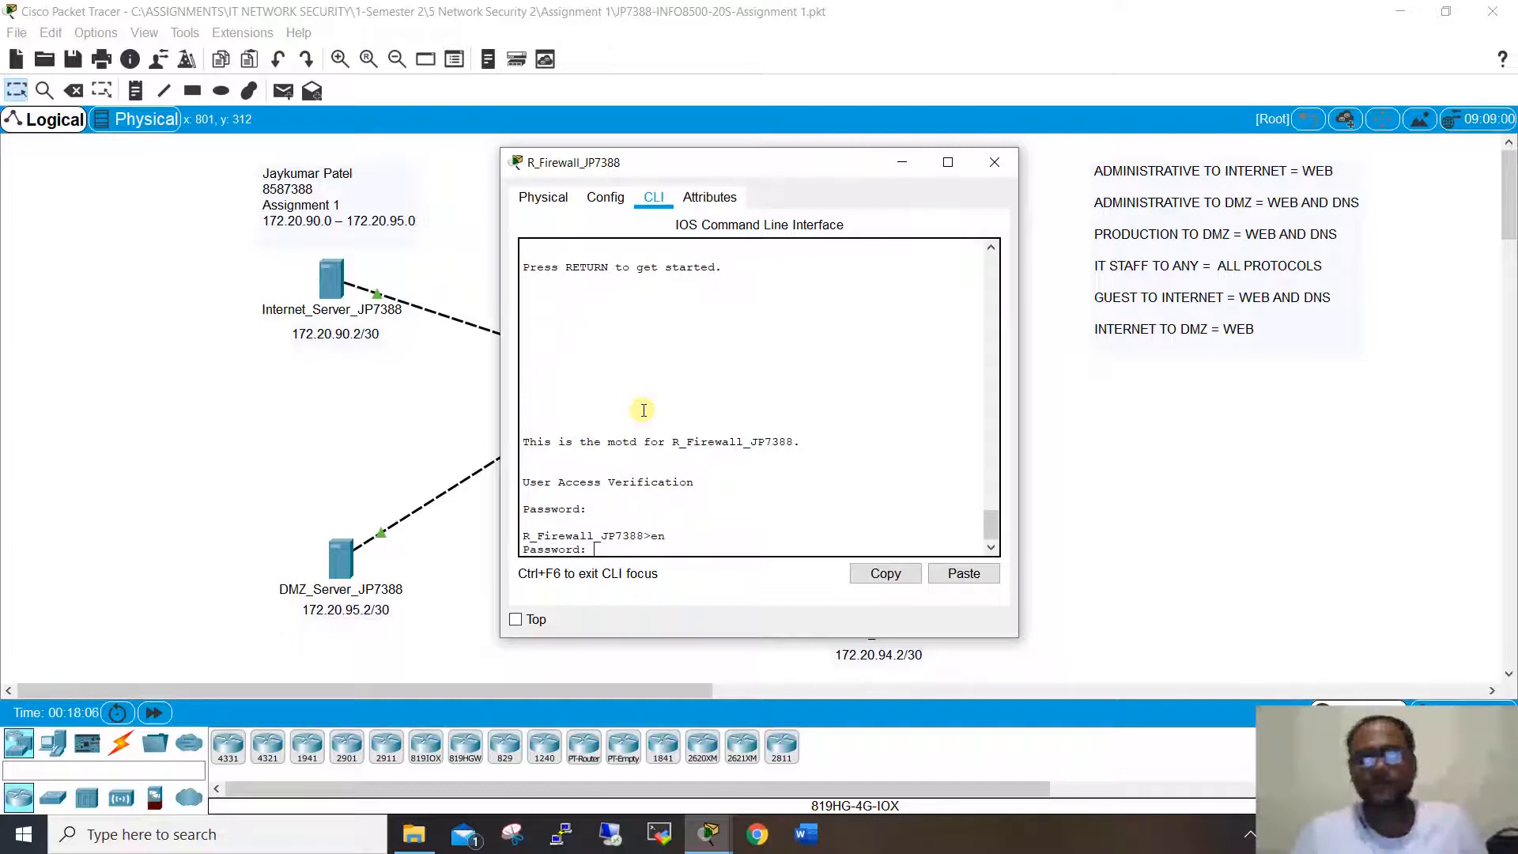
{"action": "key", "text": "Return"}
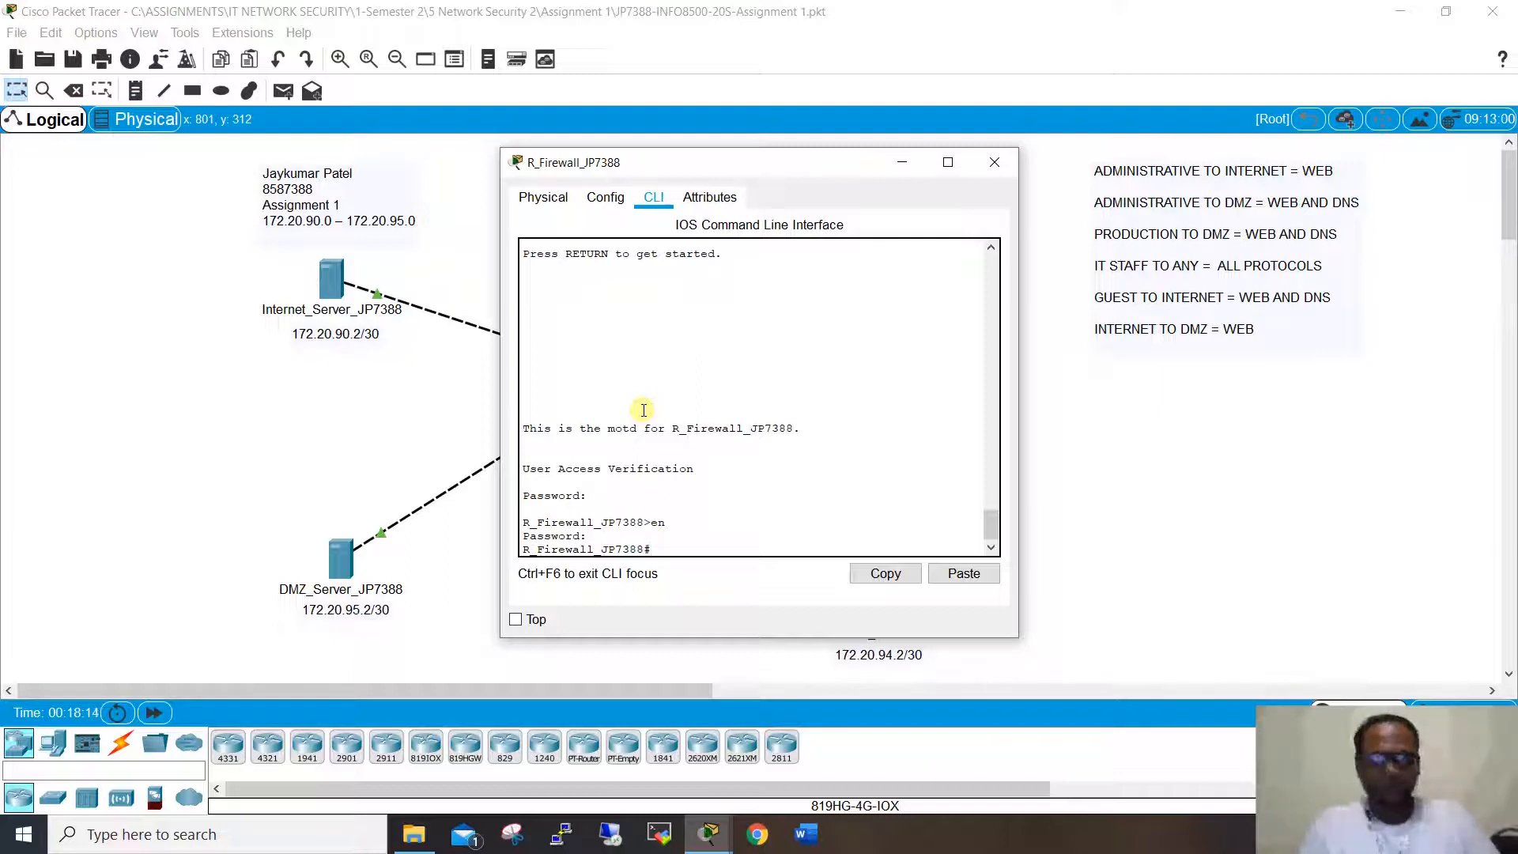
Step: Display the firewall's running configuration with sh run and page through the whole output
{"action": "type", "text": "n"}
{"action": "key", "text": "Return"}
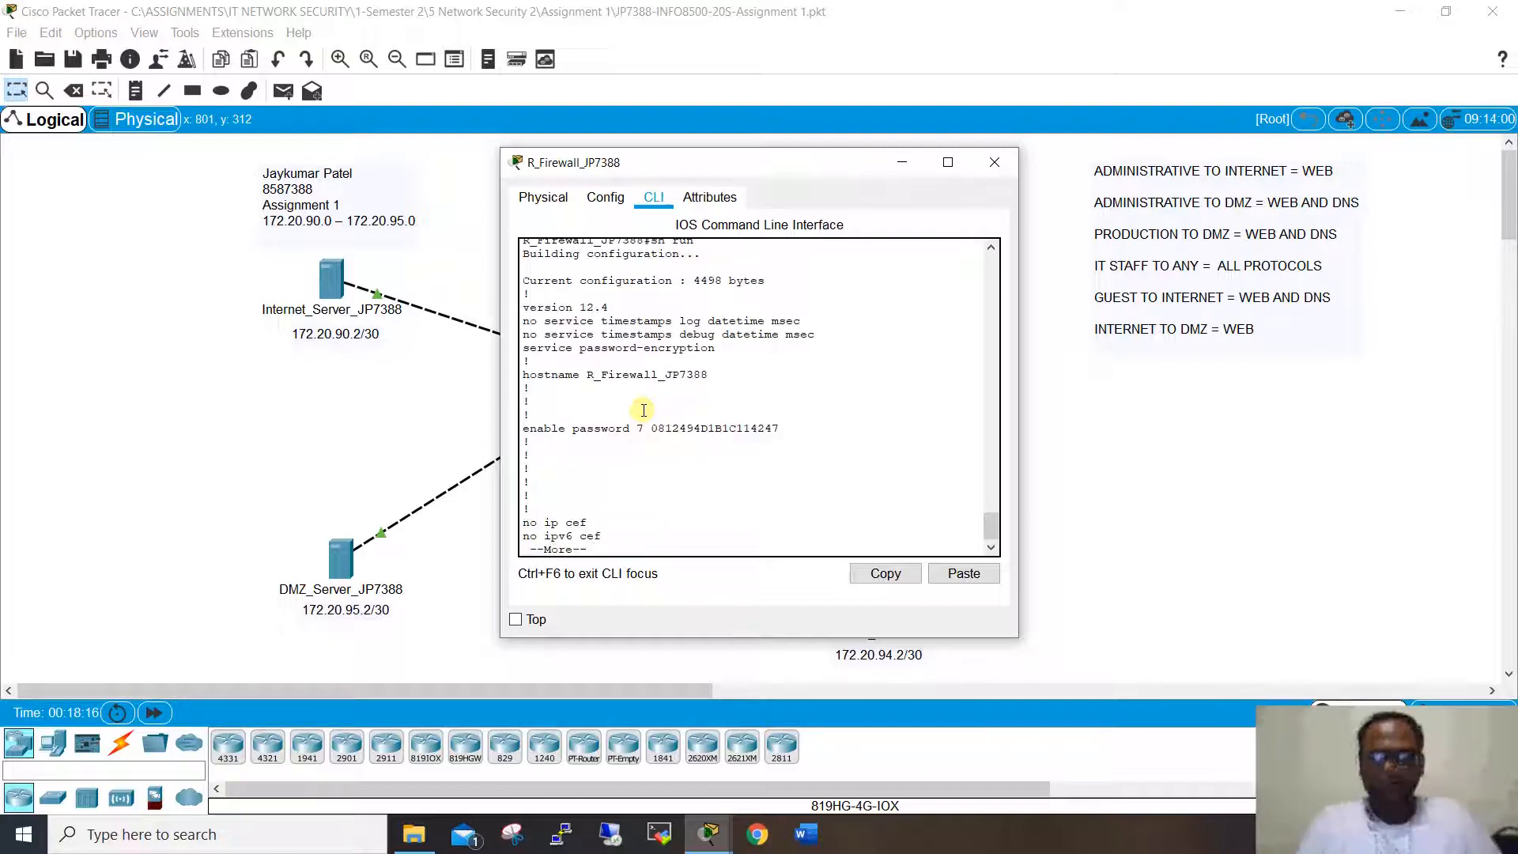
{"action": "key", "text": "space"}
{"action": "key", "text": "space"}
{"action": "key", "text": "space"}
{"action": "key", "text": "space"}
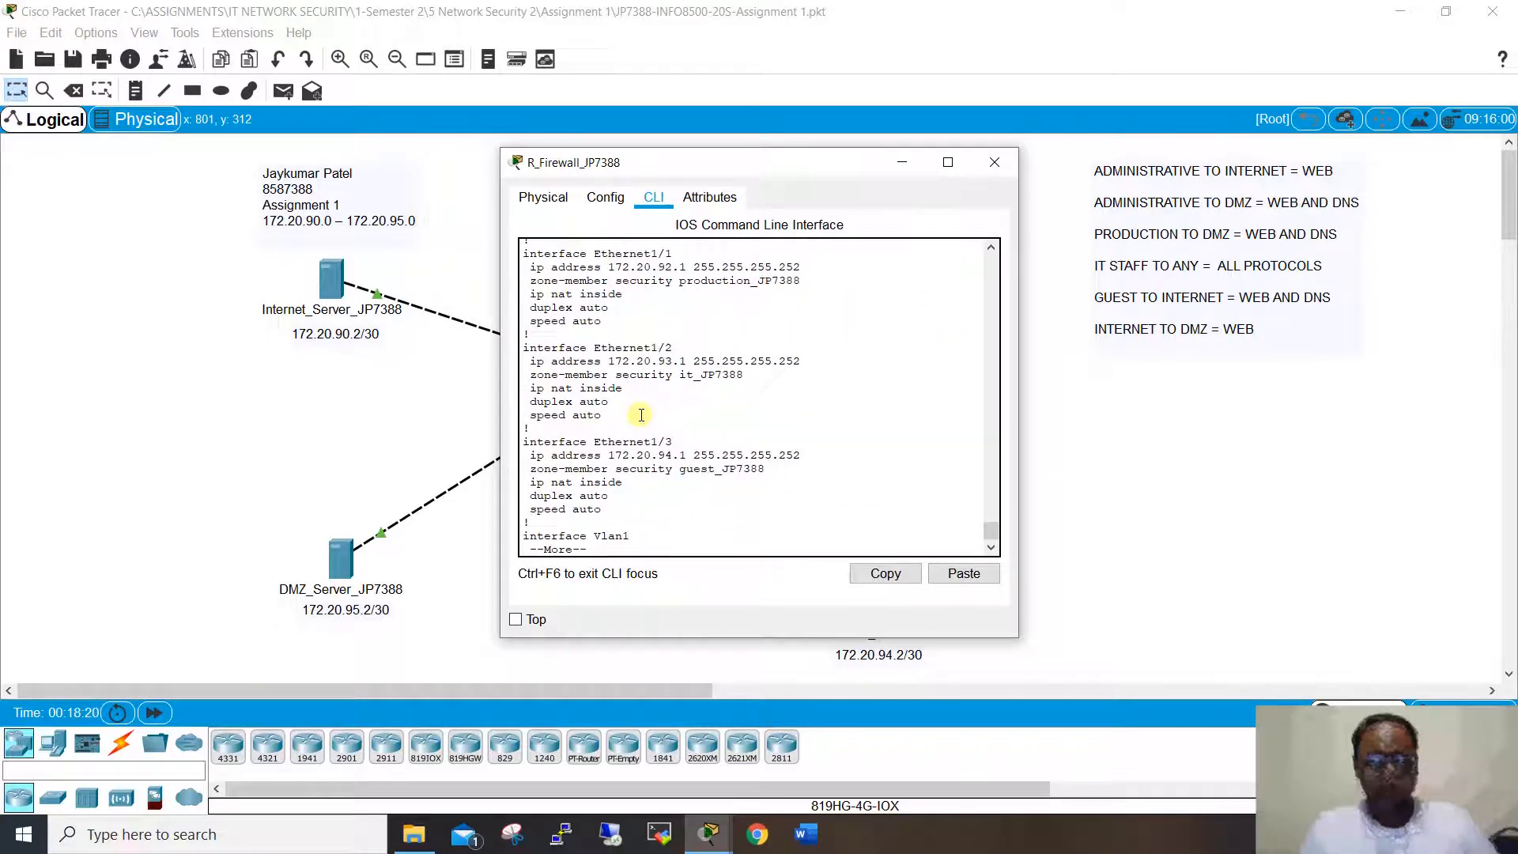
{"action": "key", "text": "space"}
{"action": "key", "text": "space"}
Step: Locate the zone security definitions in the running configuration and highlight all six, from internet to guest
{"action": "scroll", "coordinate": [641, 419], "scroll_direction": "up", "scroll_amount": 10}
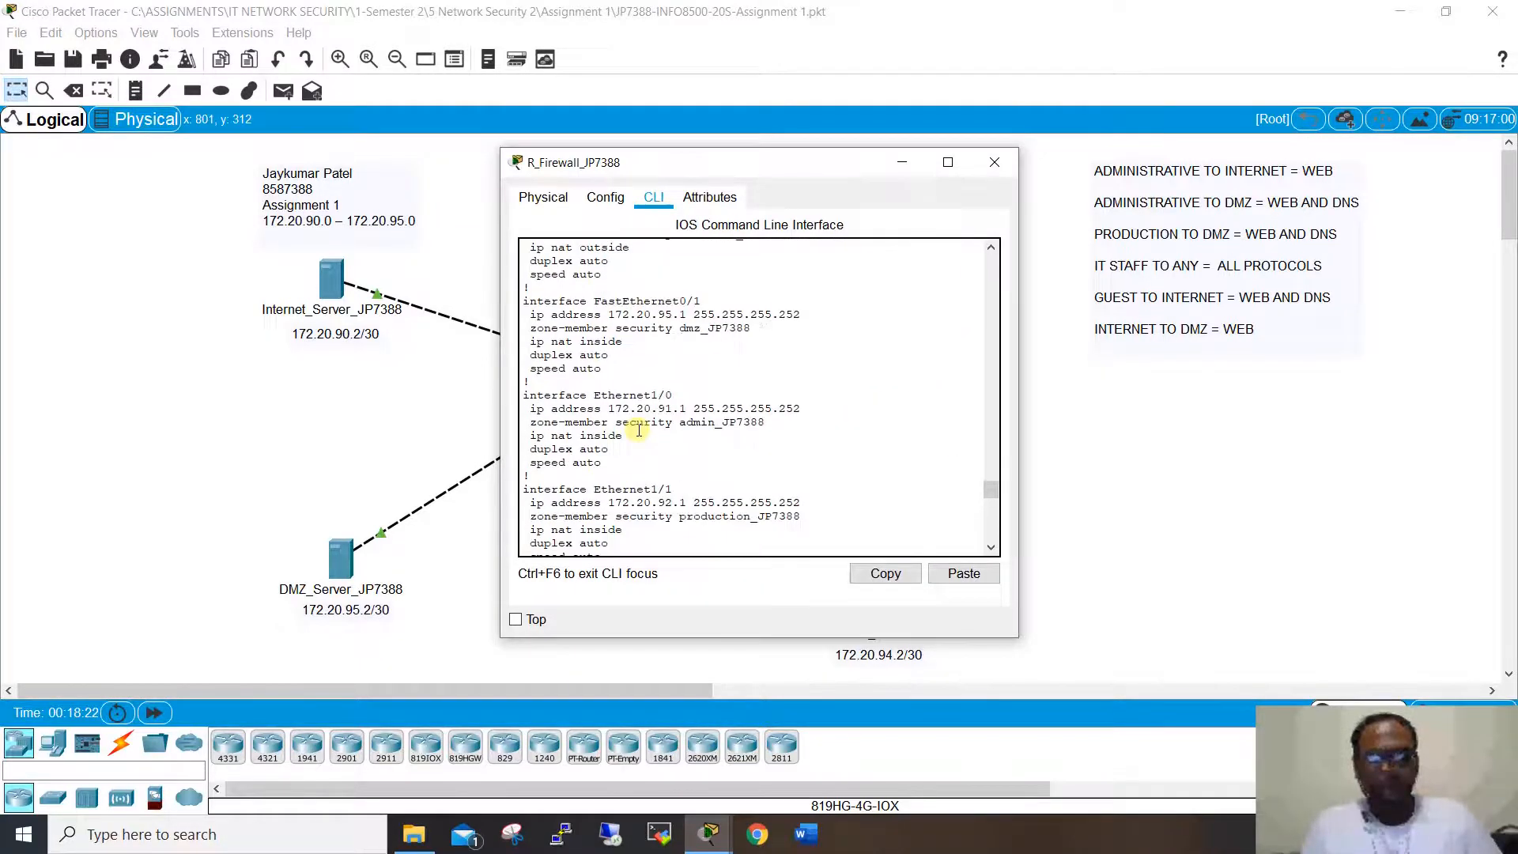
{"action": "scroll", "coordinate": [639, 429], "scroll_direction": "up", "scroll_amount": 15}
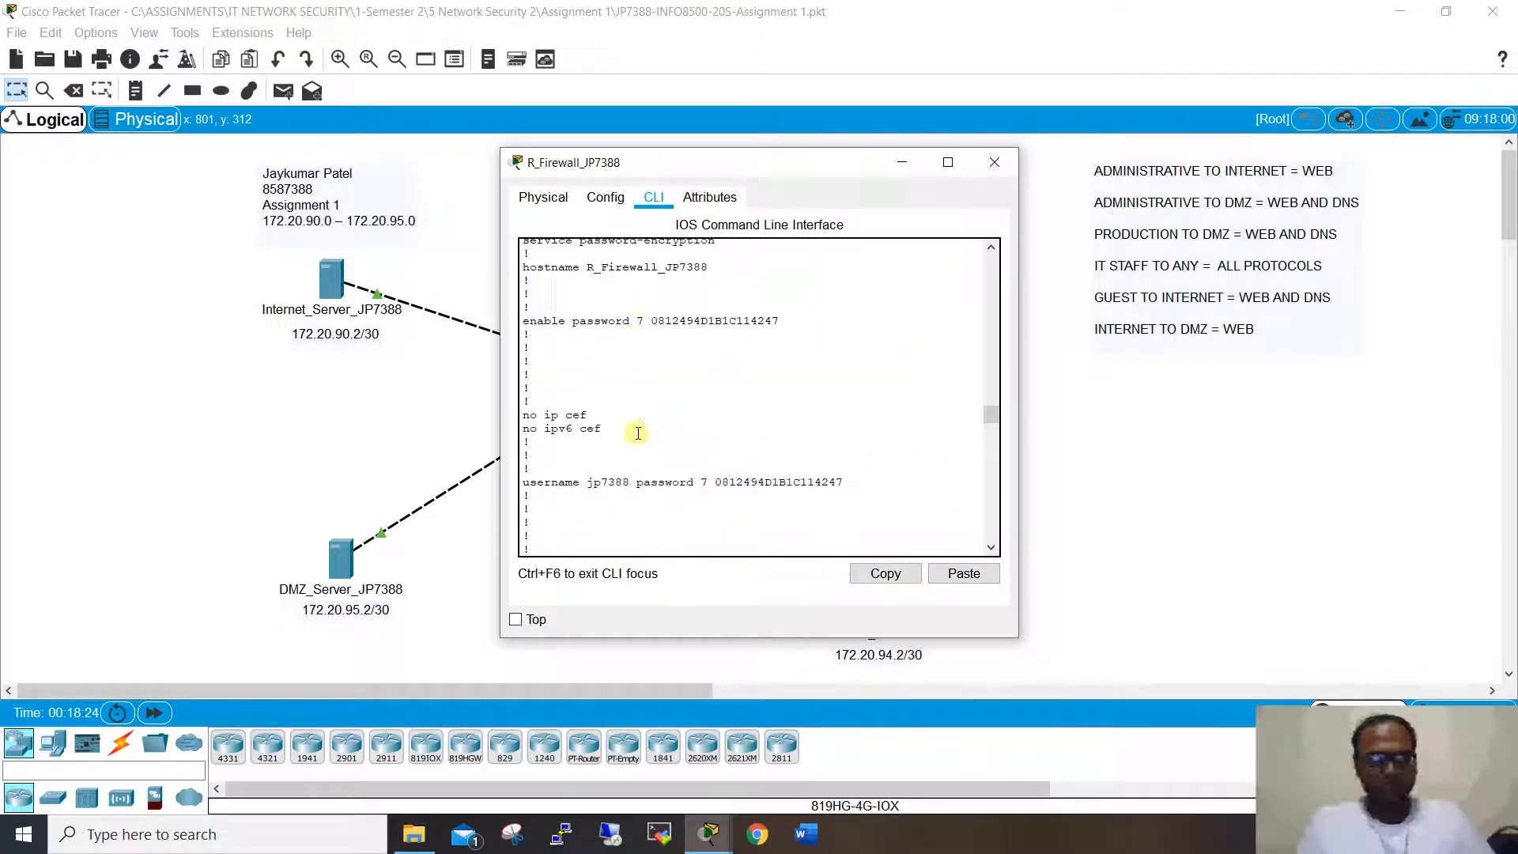
{"action": "scroll", "coordinate": [639, 433], "scroll_direction": "up", "scroll_amount": 5}
{"action": "scroll", "coordinate": [639, 433], "scroll_direction": "down", "scroll_amount": 15}
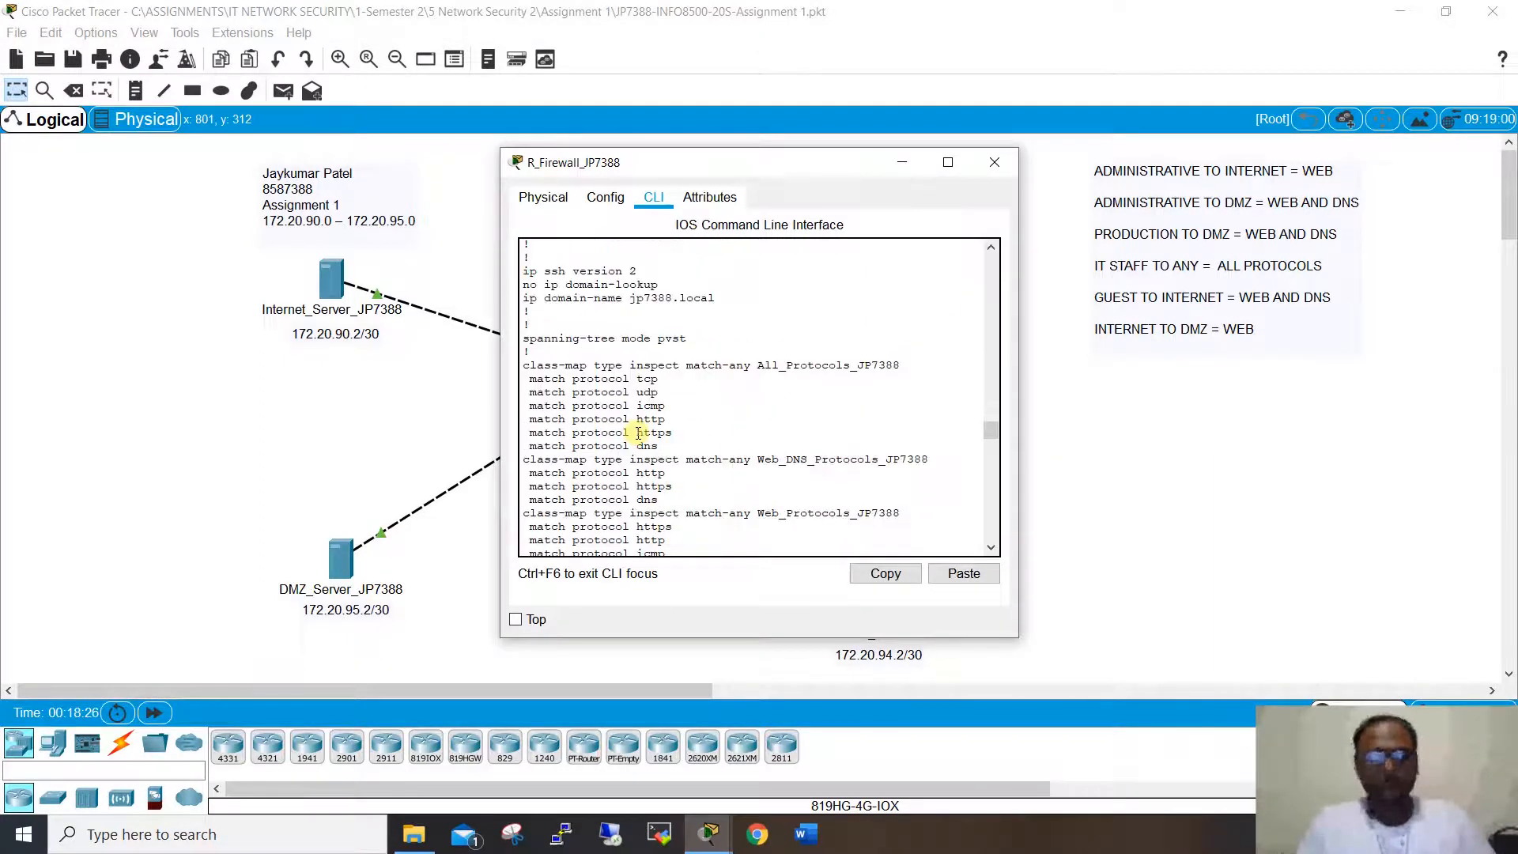
{"action": "scroll", "coordinate": [638, 433], "scroll_direction": "down", "scroll_amount": 15}
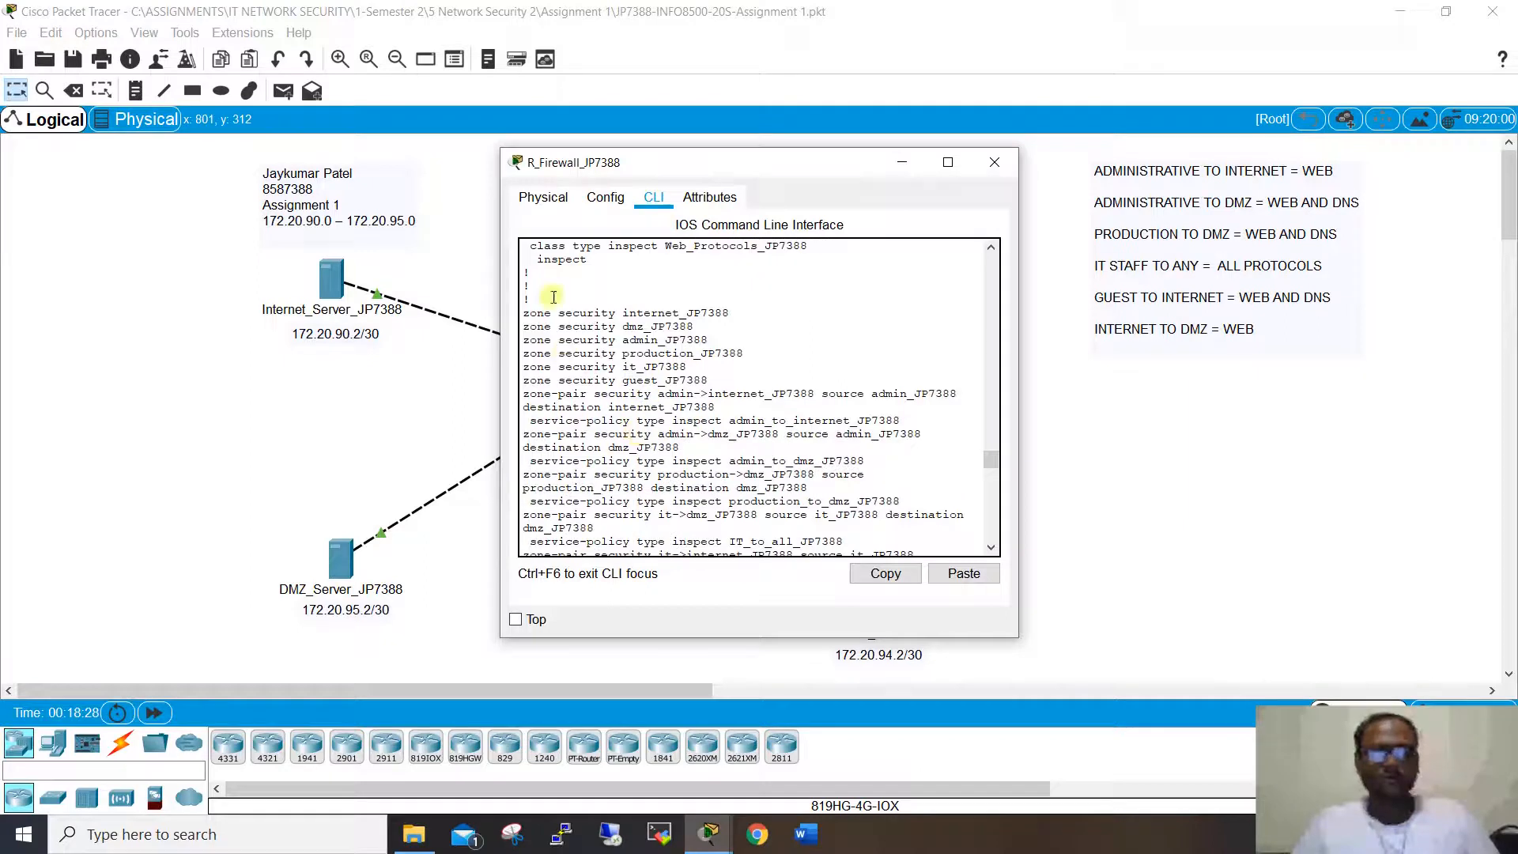
{"action": "left_click_drag", "start_coordinate": [522, 314], "coordinate": [728, 383]}
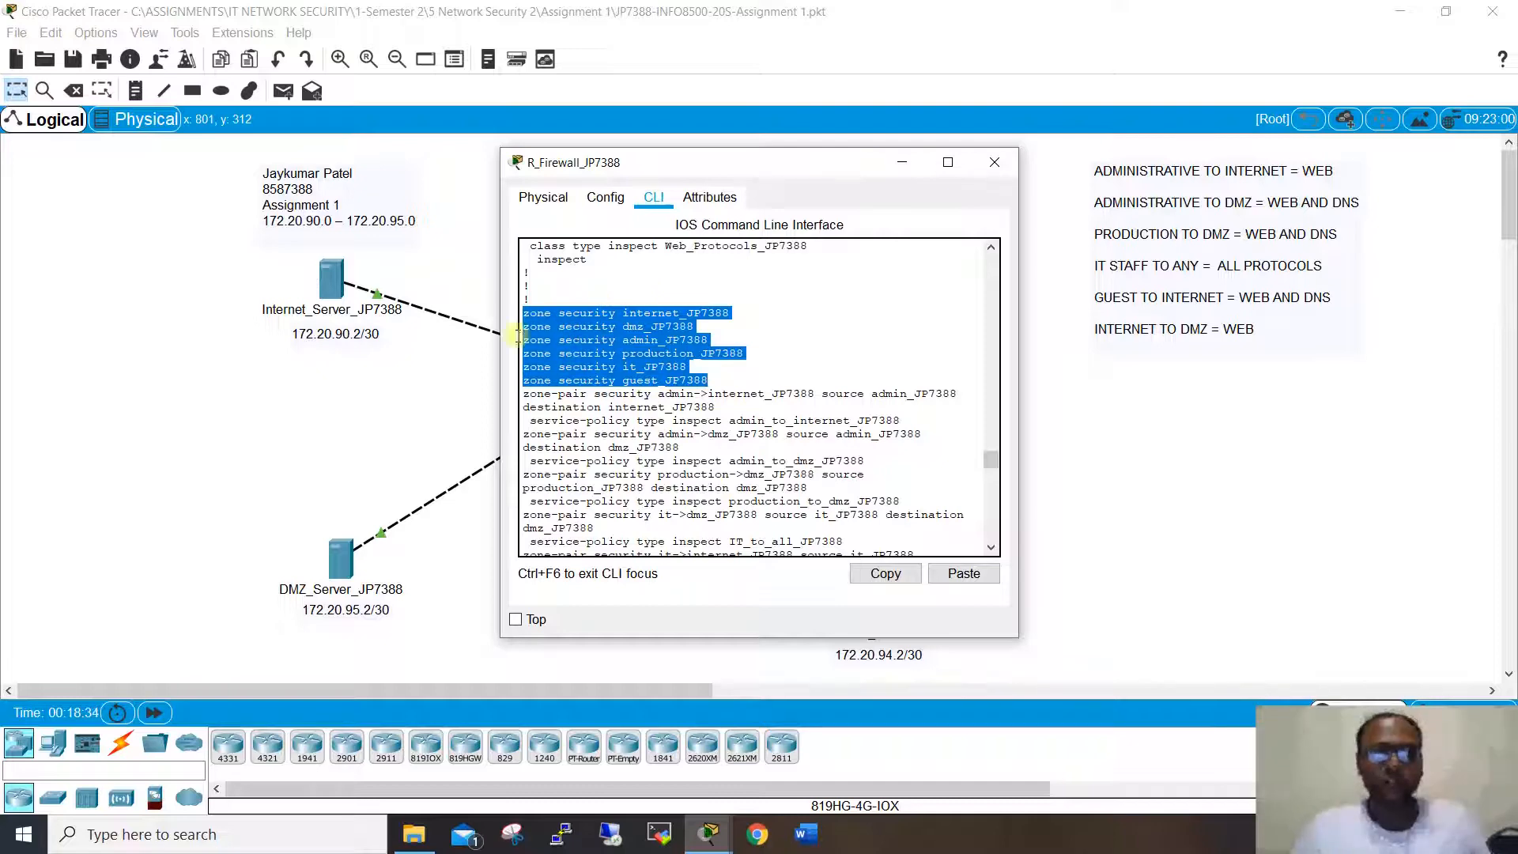
Step: Examine the zone-member assignments under the router's interfaces, highlighting the zone names for DMZ, admin, production, IT and guest
{"action": "scroll", "coordinate": [633, 348], "scroll_direction": "up", "scroll_amount": 8}
{"action": "scroll", "coordinate": [662, 354], "scroll_direction": "up", "scroll_amount": 5}
{"action": "scroll", "coordinate": [659, 348], "scroll_direction": "down", "scroll_amount": 15}
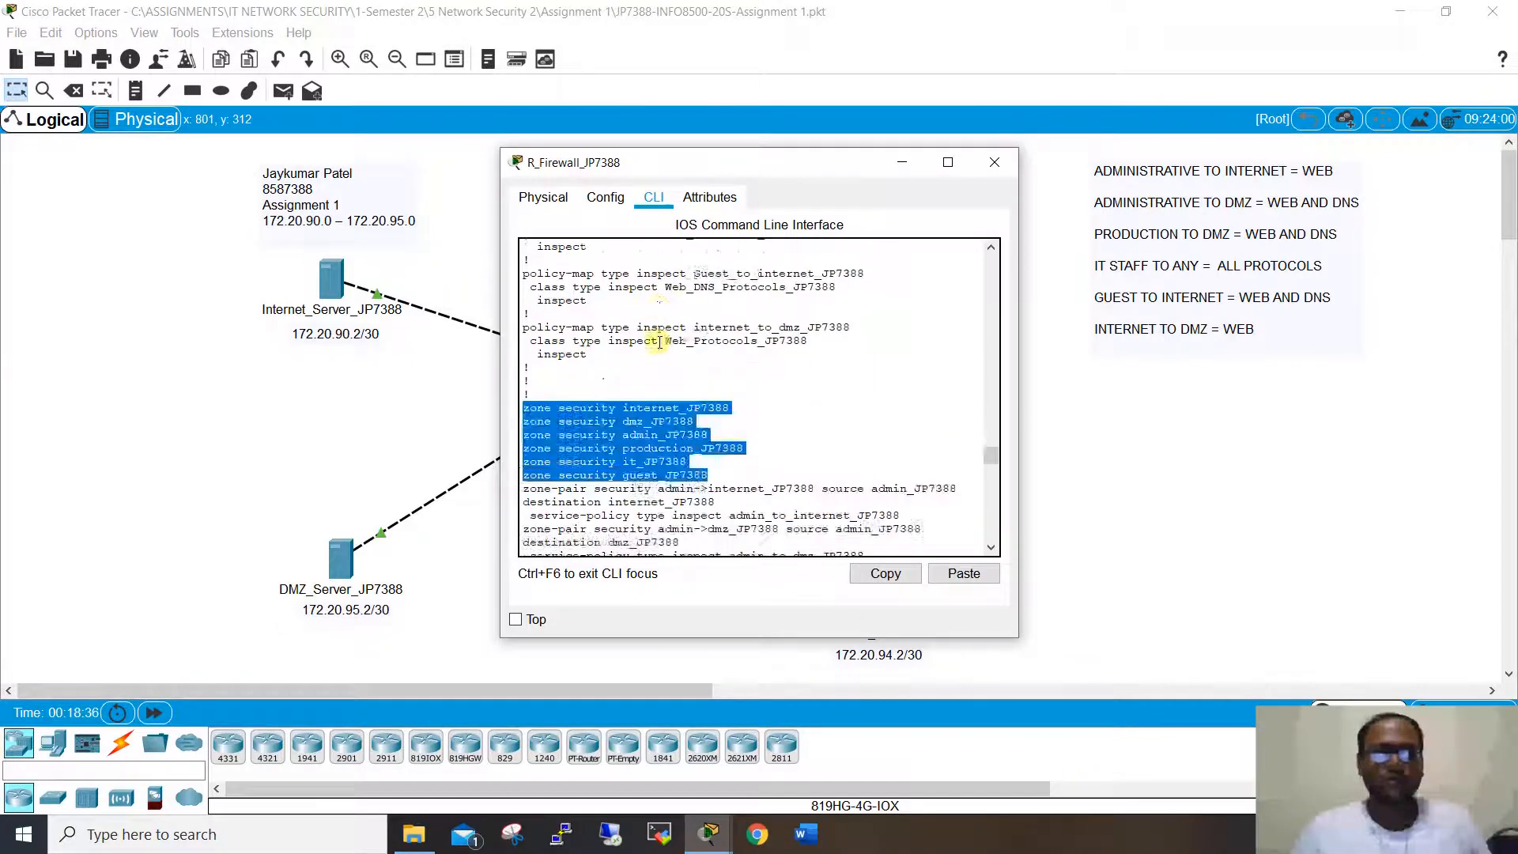
{"action": "scroll", "coordinate": [660, 342], "scroll_direction": "up", "scroll_amount": 2}
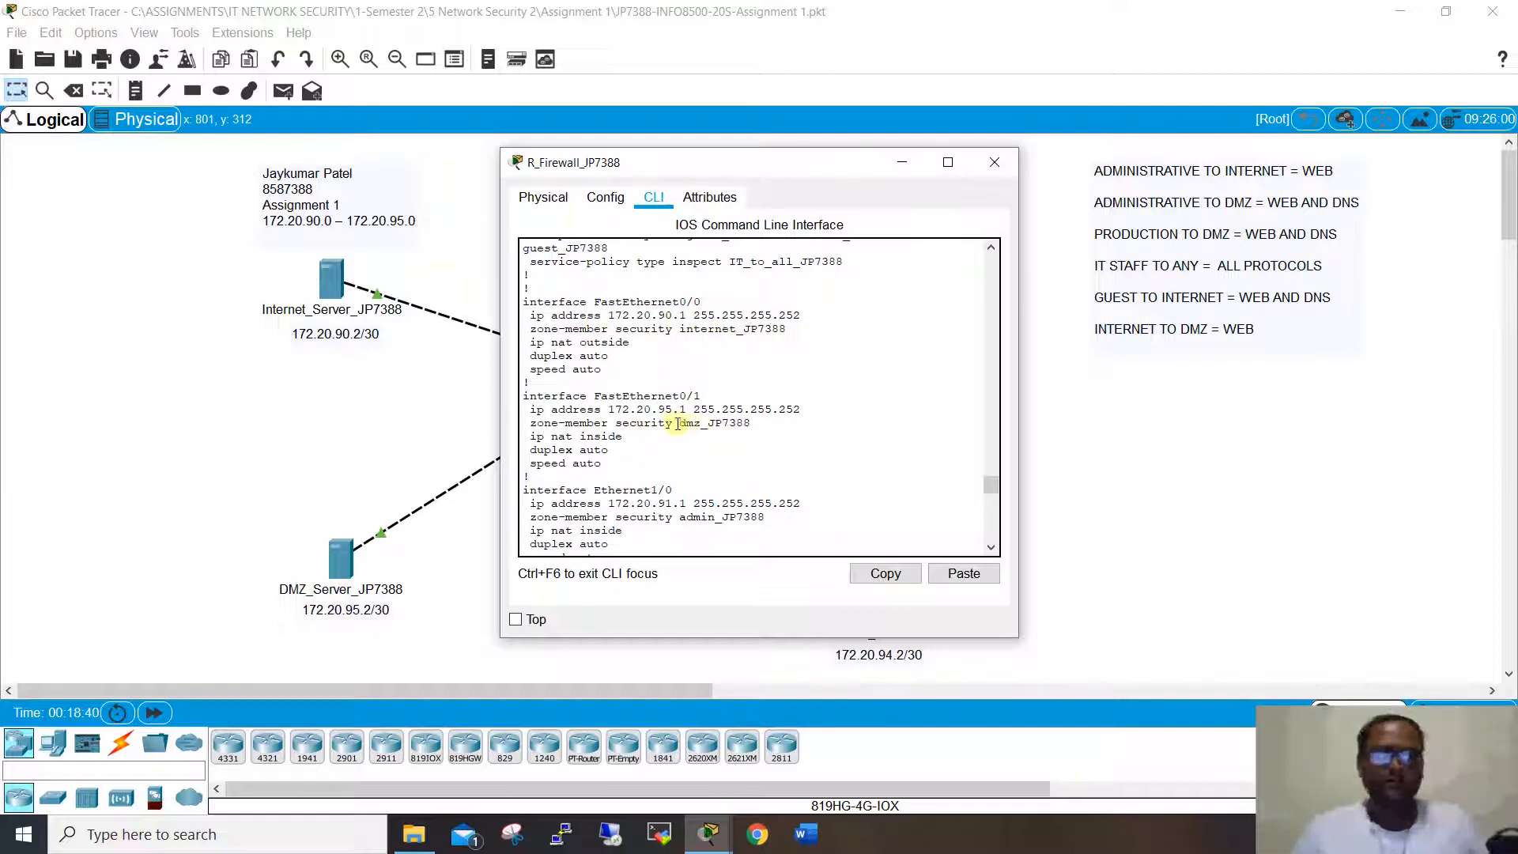
{"action": "left_click_drag", "start_coordinate": [678, 424], "coordinate": [762, 423]}
{"action": "left_click_drag", "start_coordinate": [673, 516], "coordinate": [815, 524]}
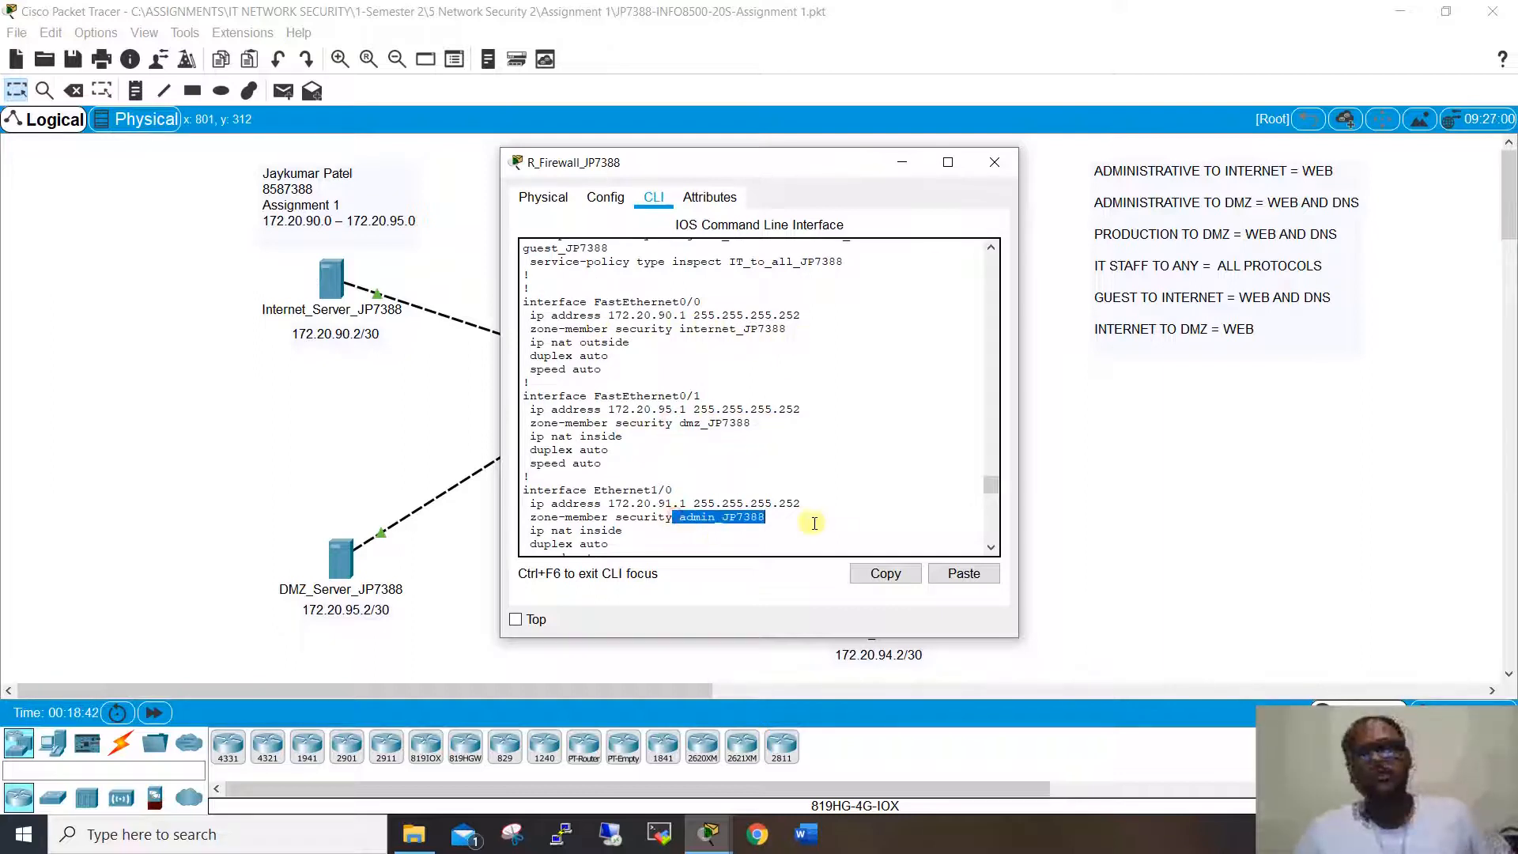
{"action": "scroll", "coordinate": [773, 506], "scroll_direction": "down", "scroll_amount": 5}
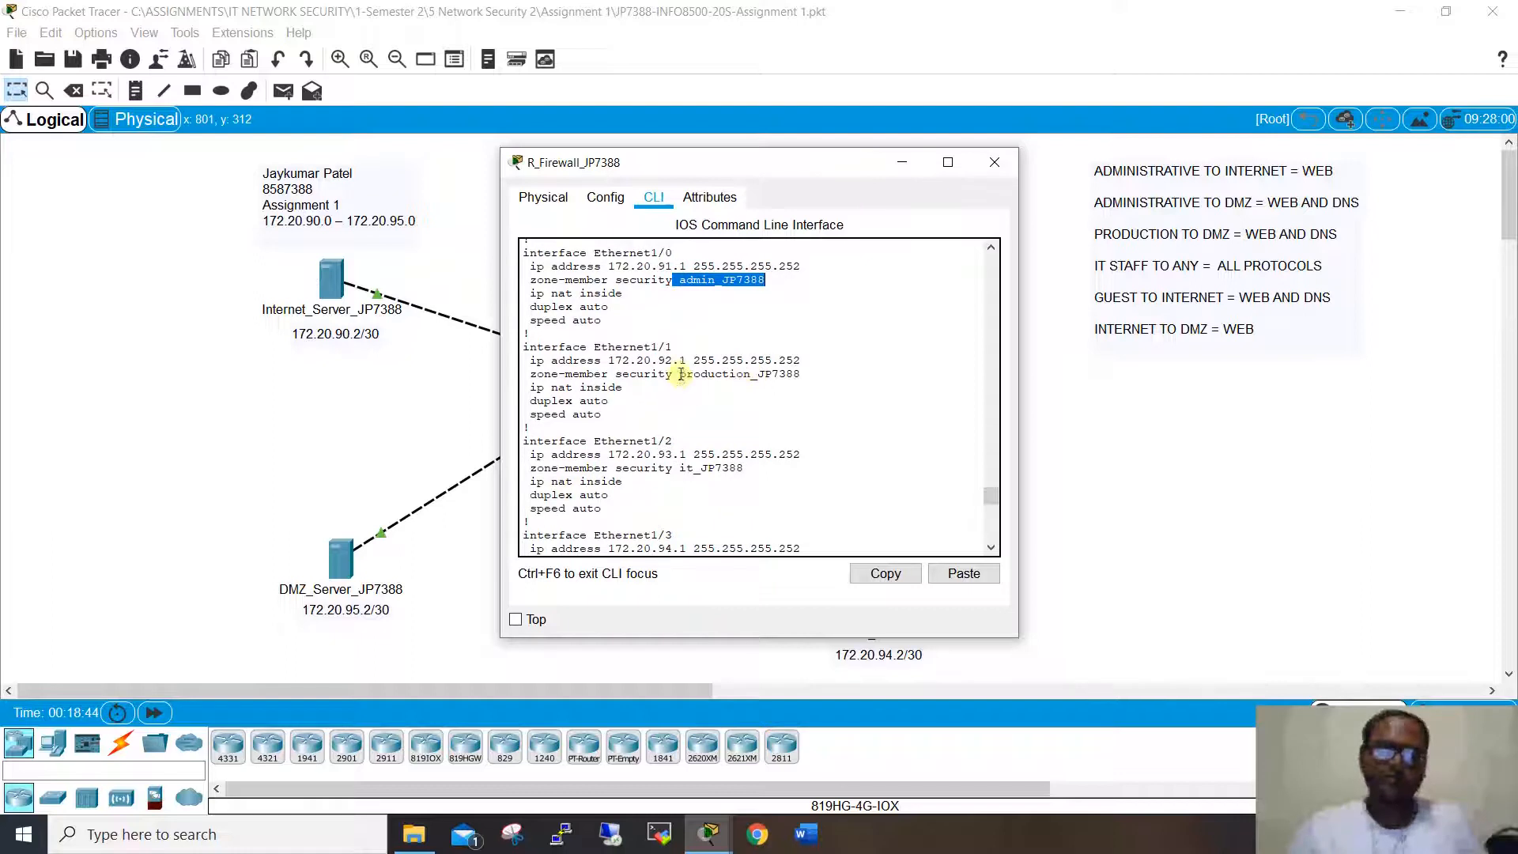
{"action": "left_click_drag", "start_coordinate": [681, 374], "coordinate": [802, 374]}
{"action": "left_click_drag", "start_coordinate": [694, 468], "coordinate": [779, 467]}
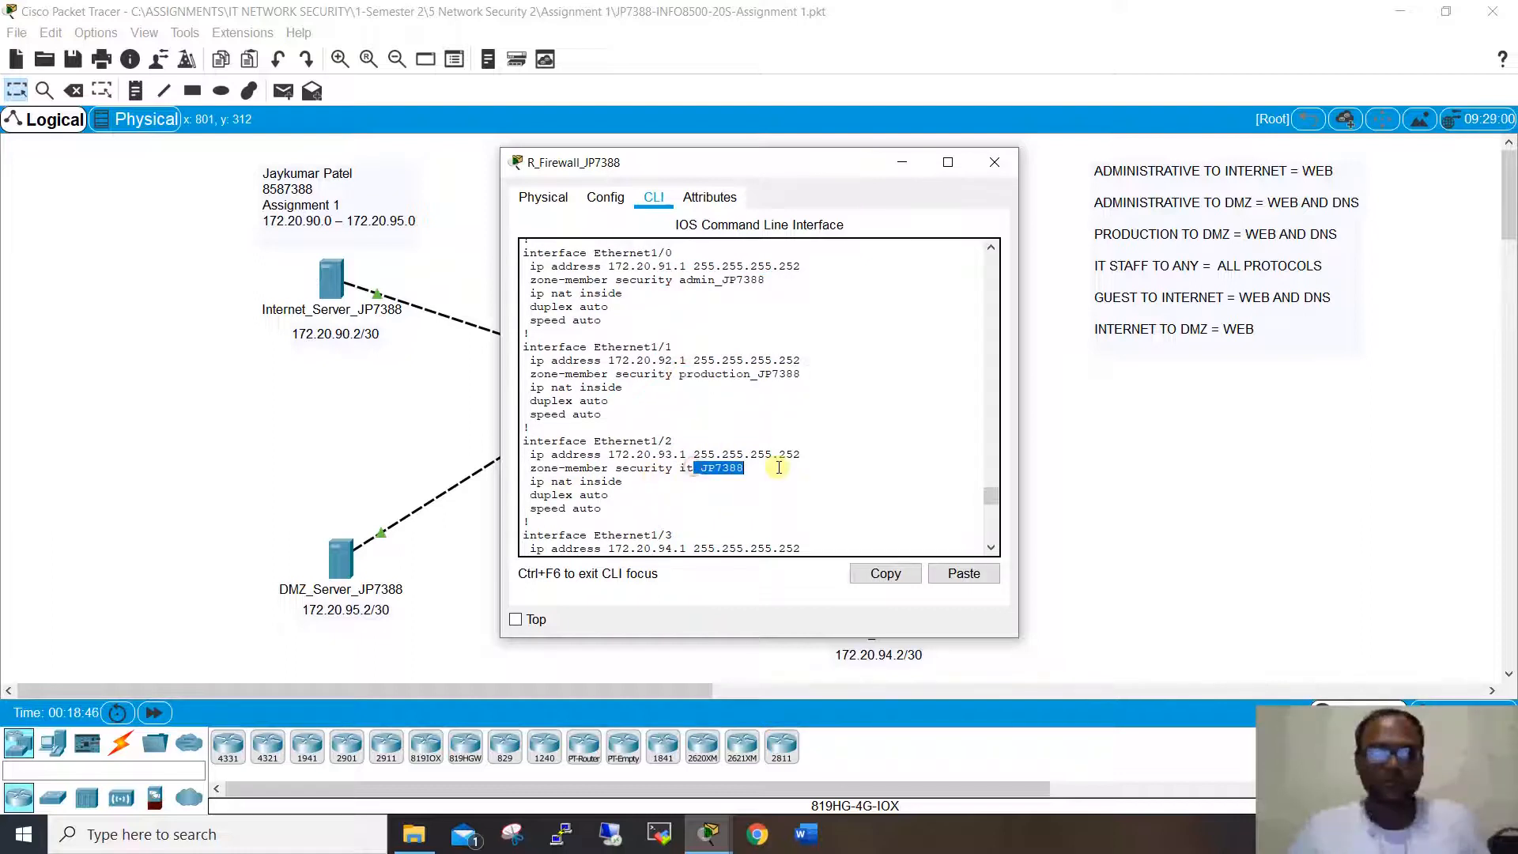
{"action": "scroll", "coordinate": [772, 468], "scroll_direction": "down", "scroll_amount": 4}
{"action": "left_click_drag", "start_coordinate": [673, 373], "coordinate": [771, 372]}
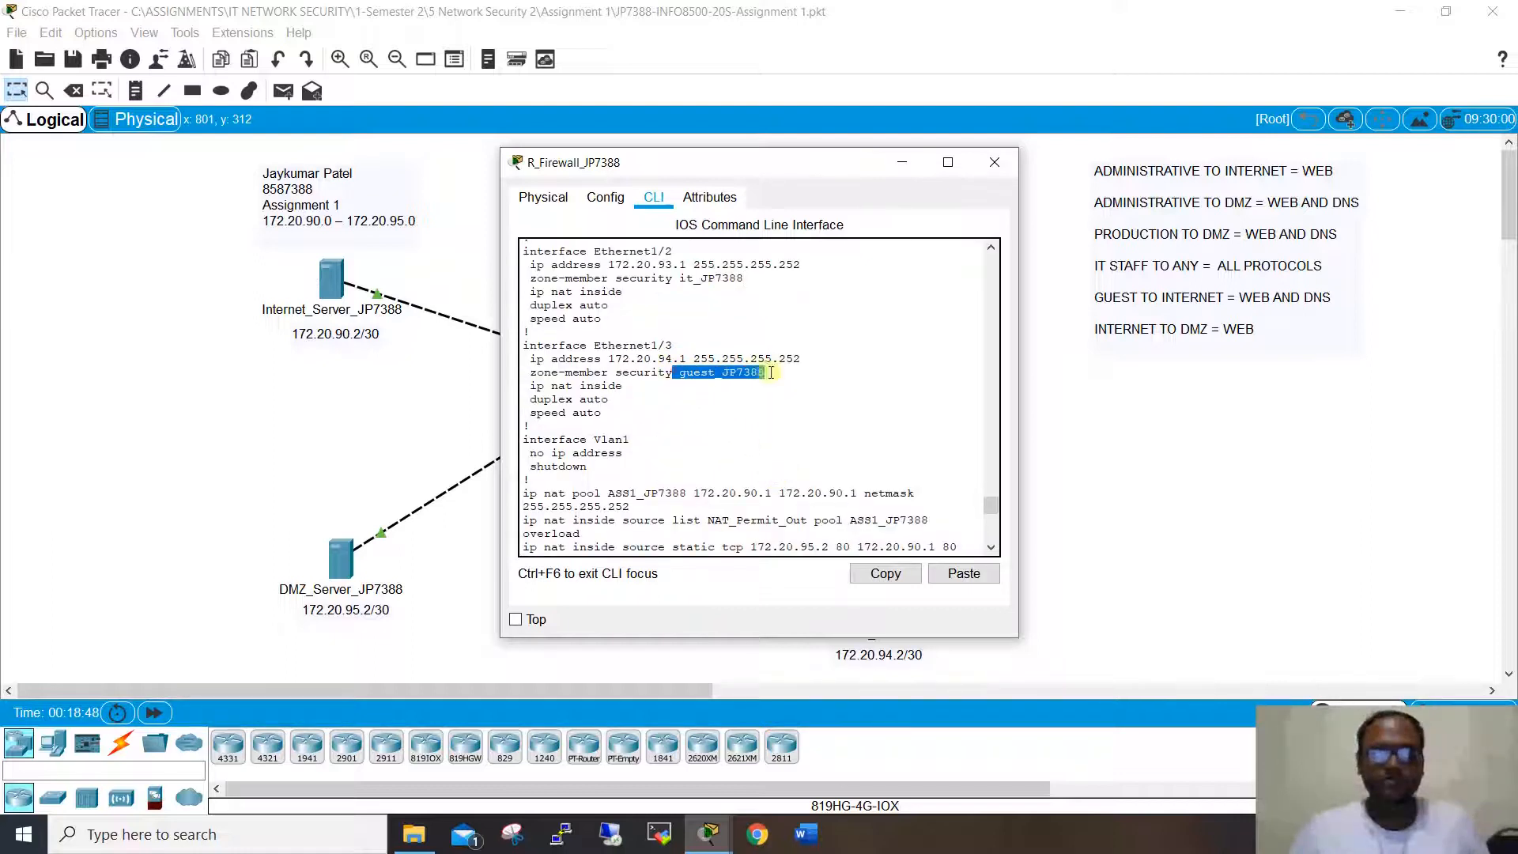
{"action": "left_click", "coordinate": [799, 384]}
Step: Review the inspect policy maps and the class maps with the protocols they match in the running configuration
{"action": "scroll", "coordinate": [609, 465], "scroll_direction": "up", "scroll_amount": 9}
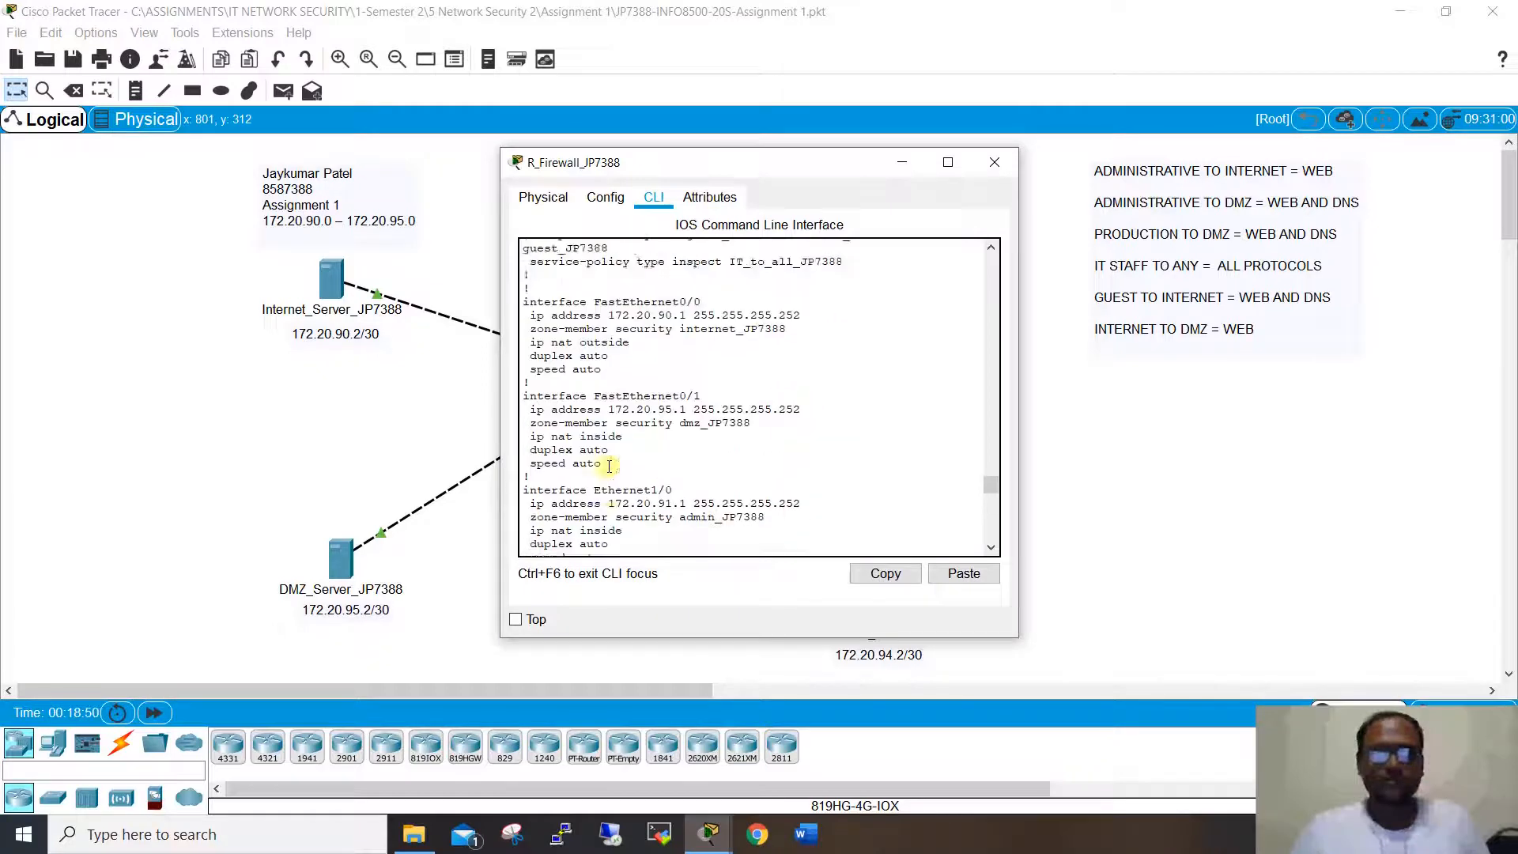
{"action": "scroll", "coordinate": [609, 466], "scroll_direction": "up", "scroll_amount": 5}
{"action": "scroll", "coordinate": [565, 382], "scroll_direction": "up", "scroll_amount": 4}
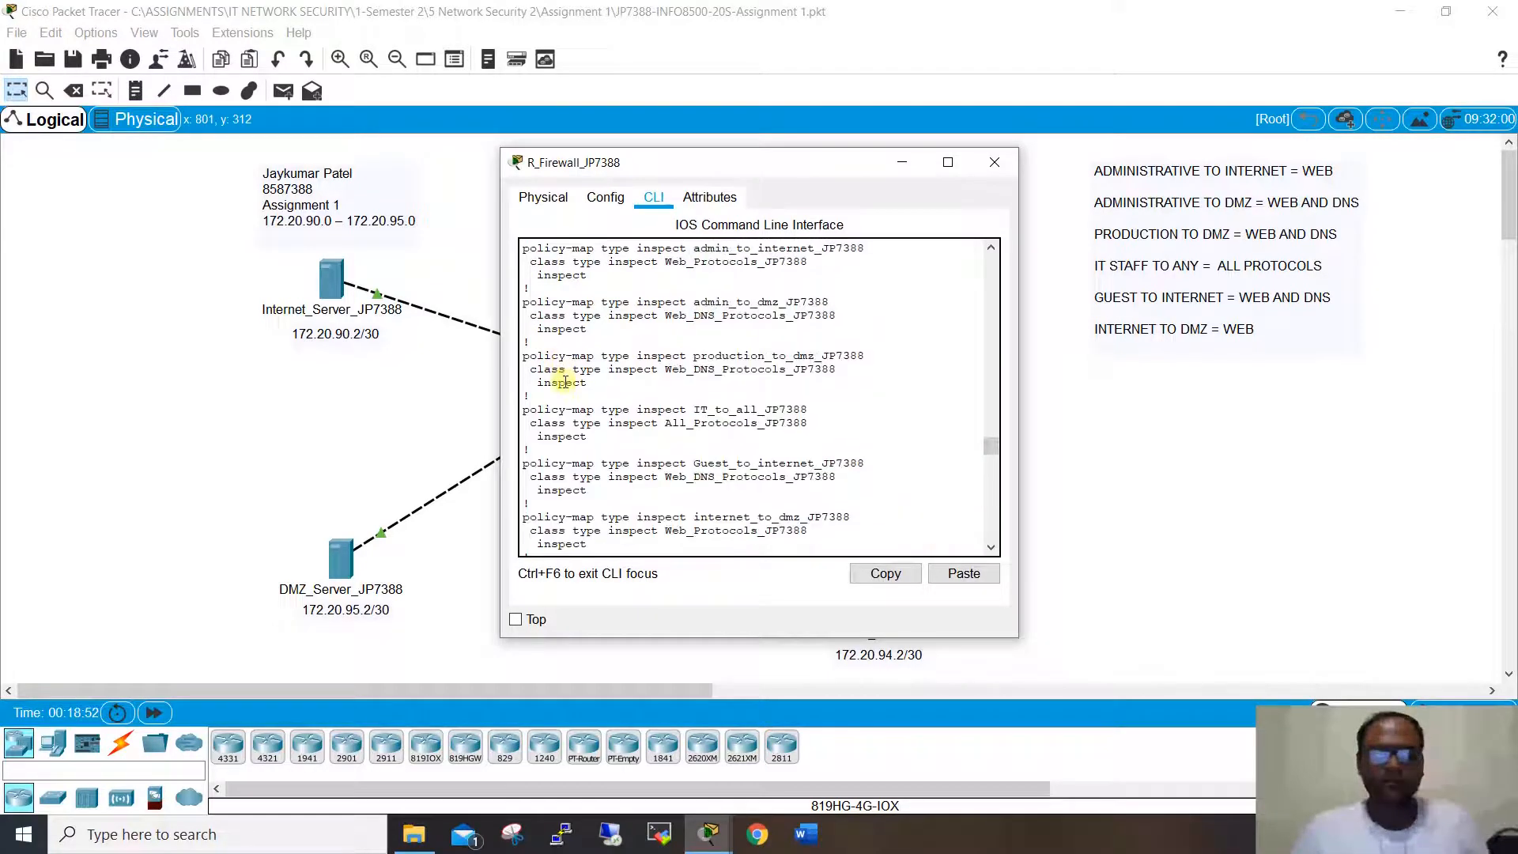
{"action": "scroll", "coordinate": [564, 382], "scroll_direction": "up", "scroll_amount": 1}
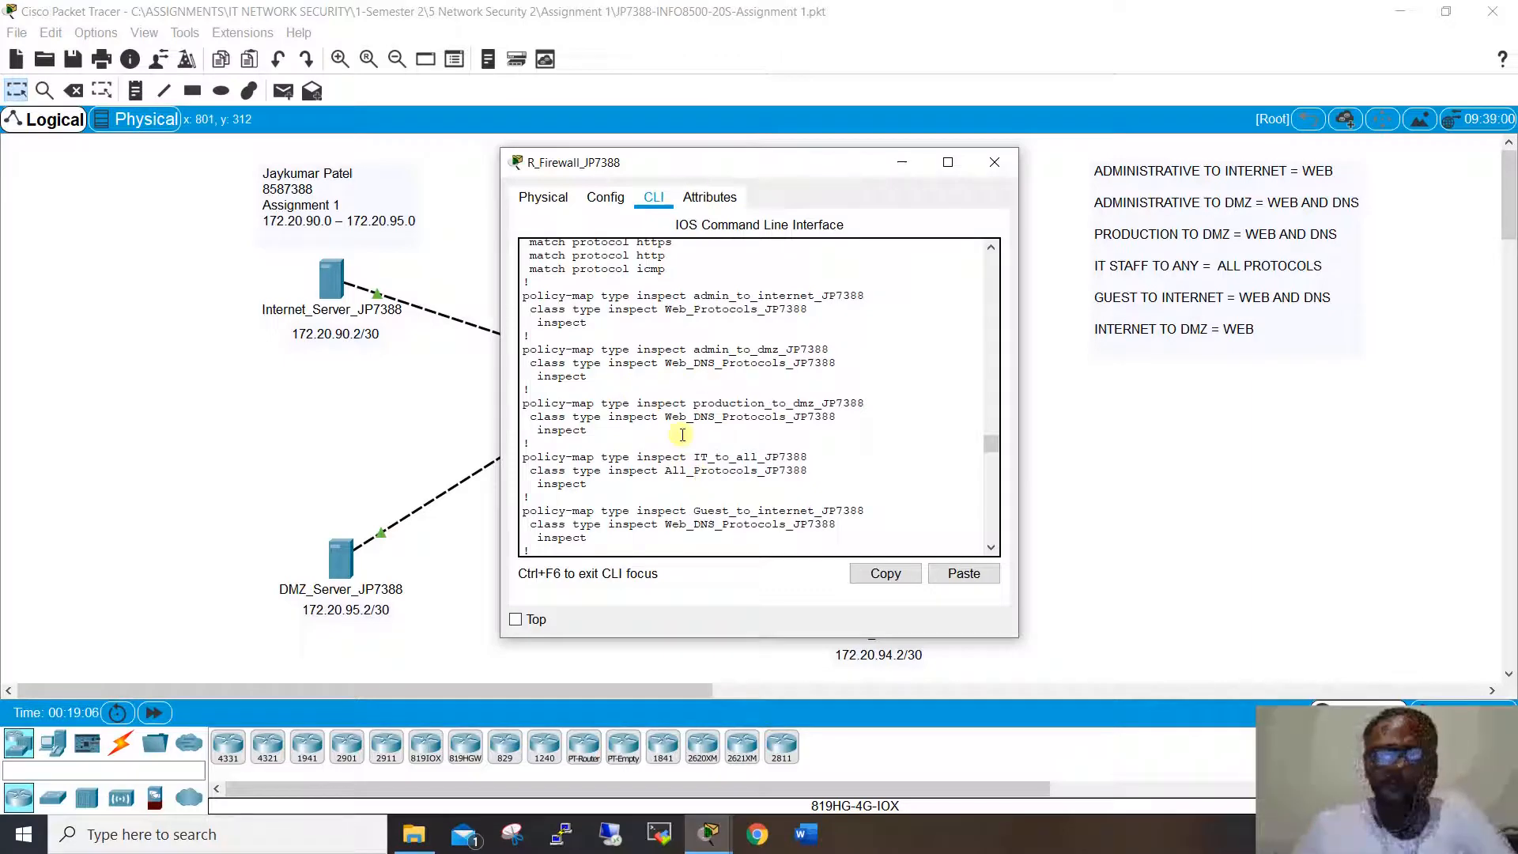
{"action": "scroll", "coordinate": [706, 492], "scroll_direction": "up", "scroll_amount": 6}
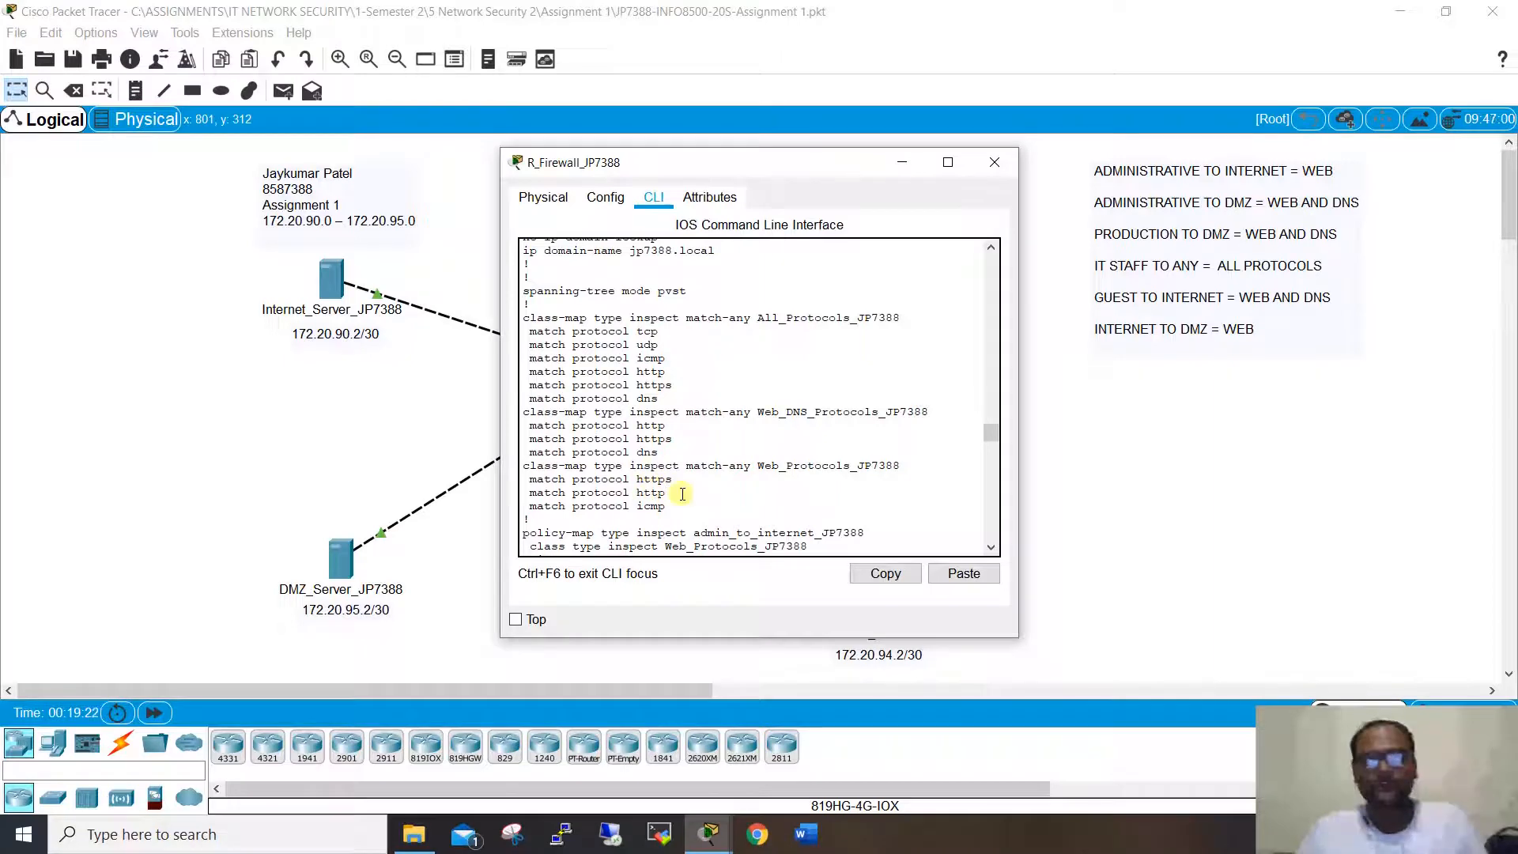
{"action": "scroll", "coordinate": [682, 494], "scroll_direction": "down", "scroll_amount": 4}
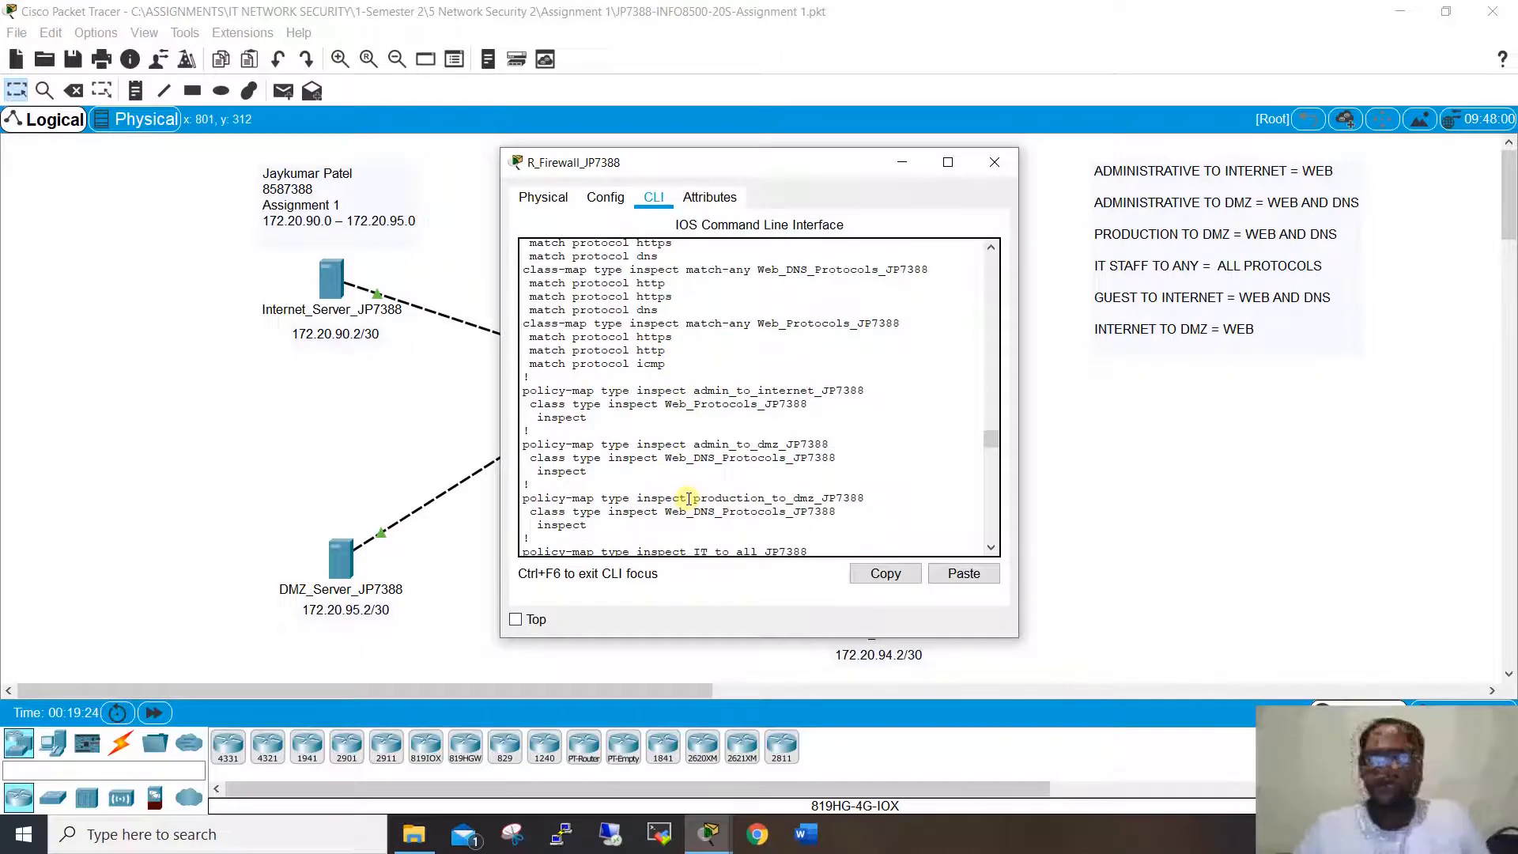
Step: Review the zone-pair entries with their service policies, and close the firewall router's window
{"action": "scroll", "coordinate": [688, 498], "scroll_direction": "down", "scroll_amount": 12}
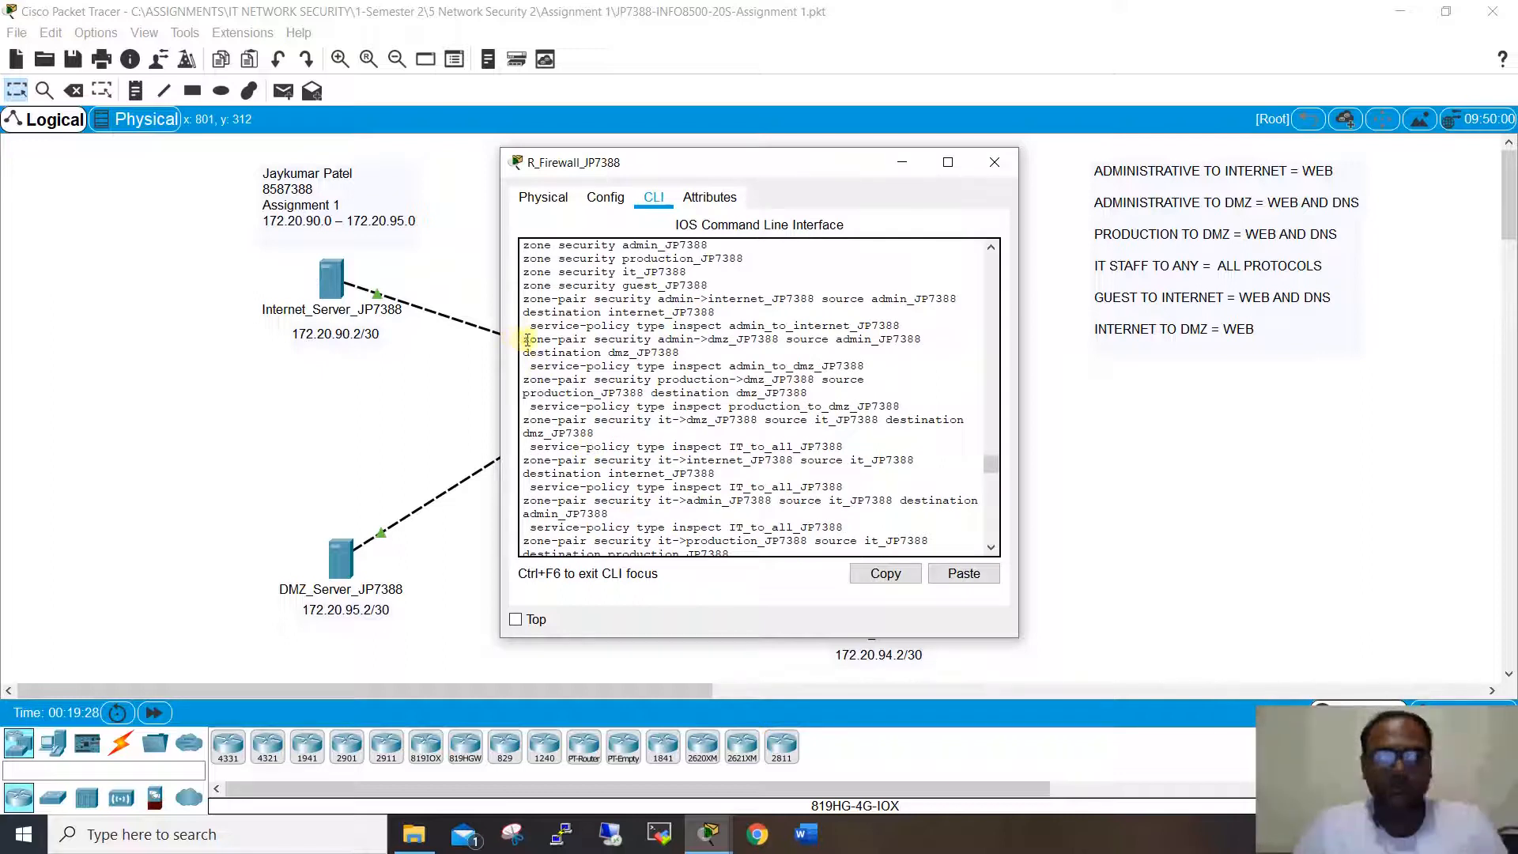
{"action": "scroll", "coordinate": [723, 393], "scroll_direction": "down", "scroll_amount": 1}
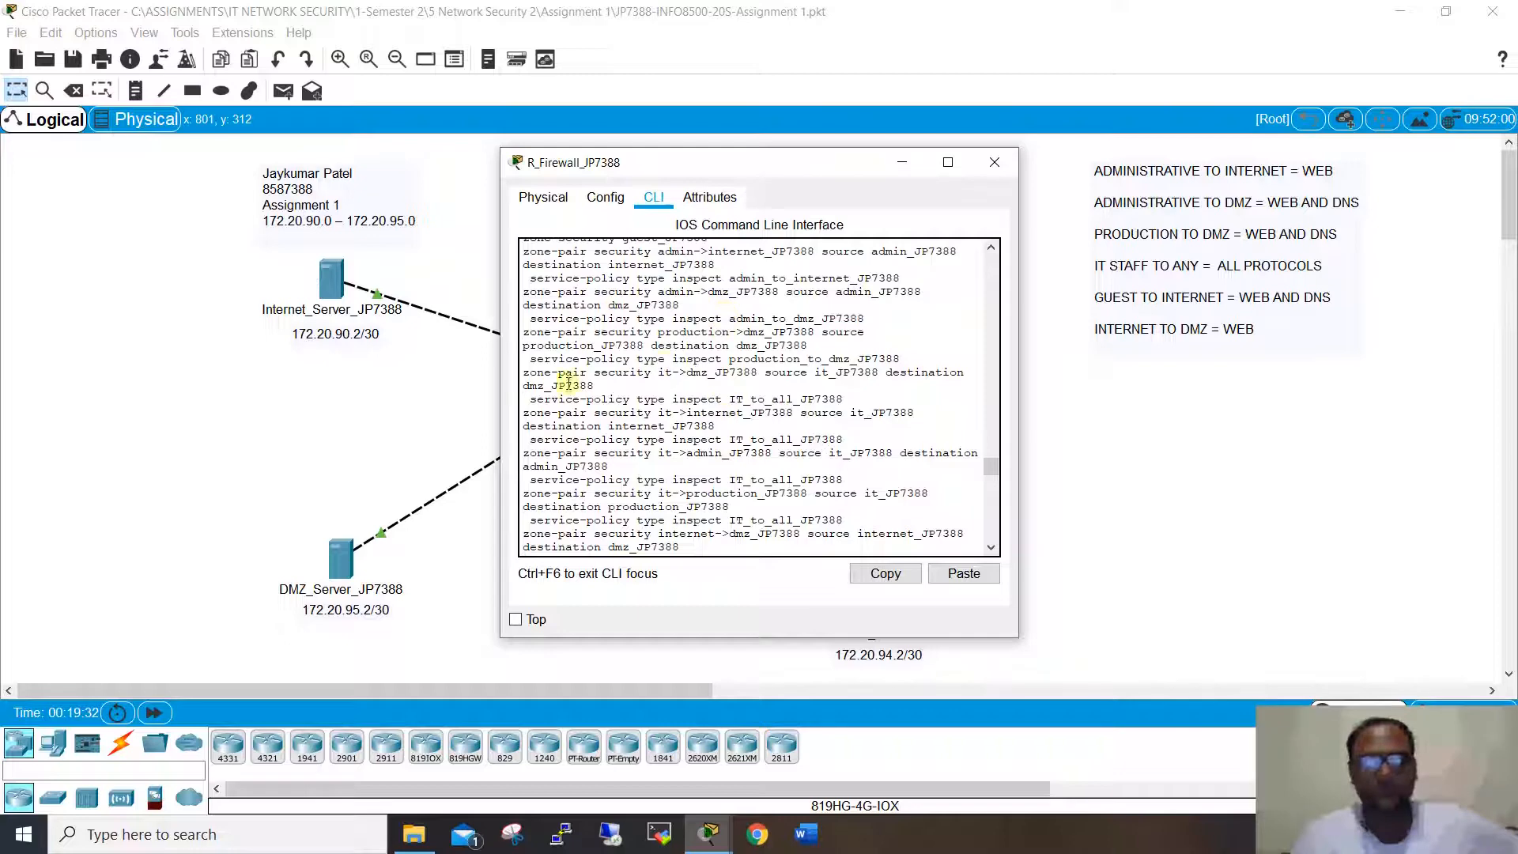
{"action": "scroll", "coordinate": [735, 316], "scroll_direction": "down", "scroll_amount": 1}
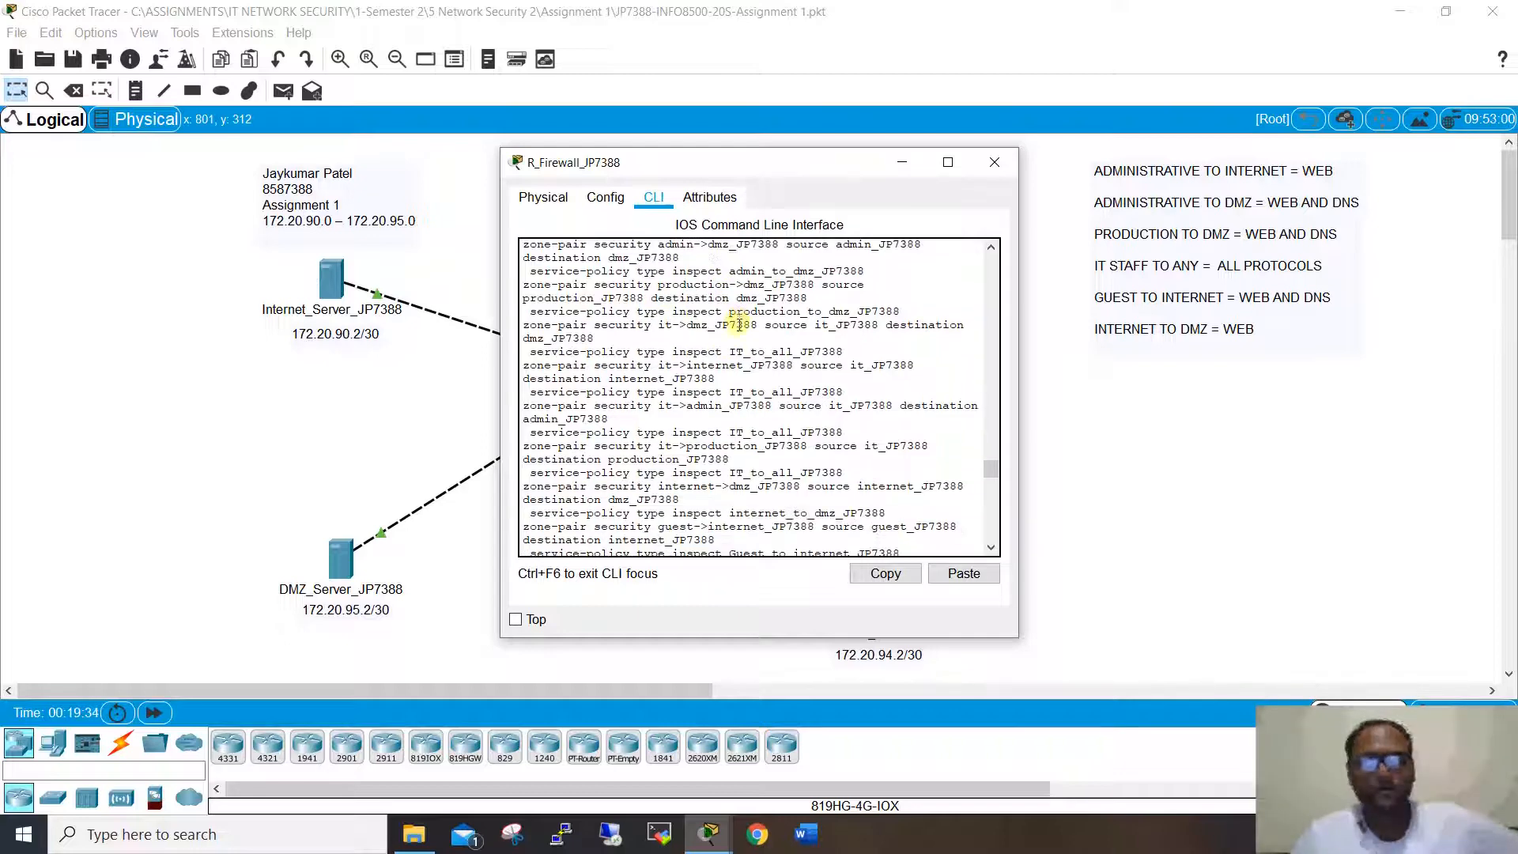
{"action": "scroll", "coordinate": [736, 385], "scroll_direction": "down", "scroll_amount": 10}
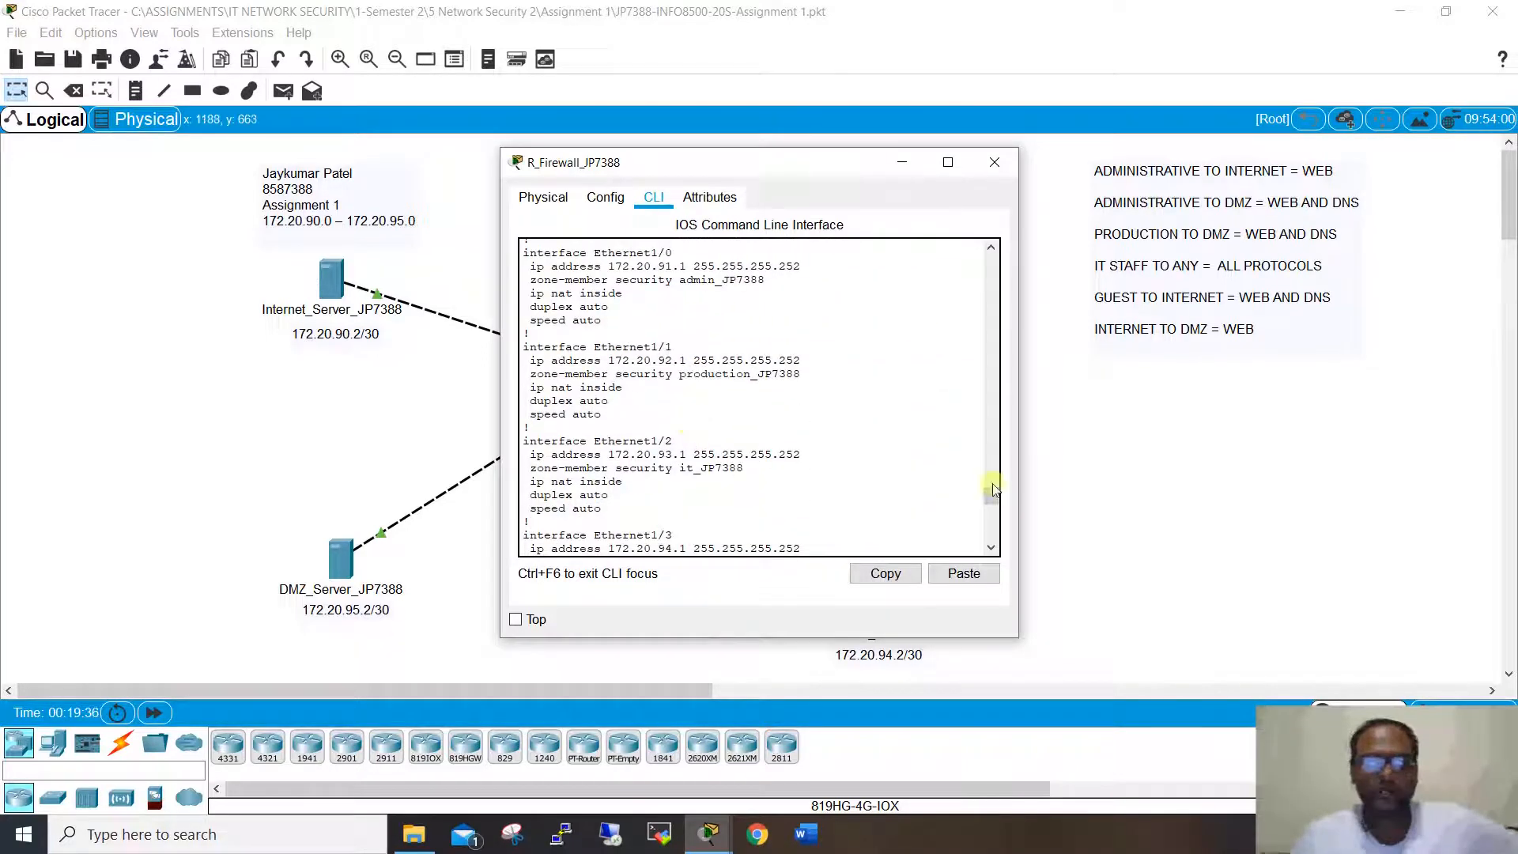
{"action": "left_click", "coordinate": [989, 160]}
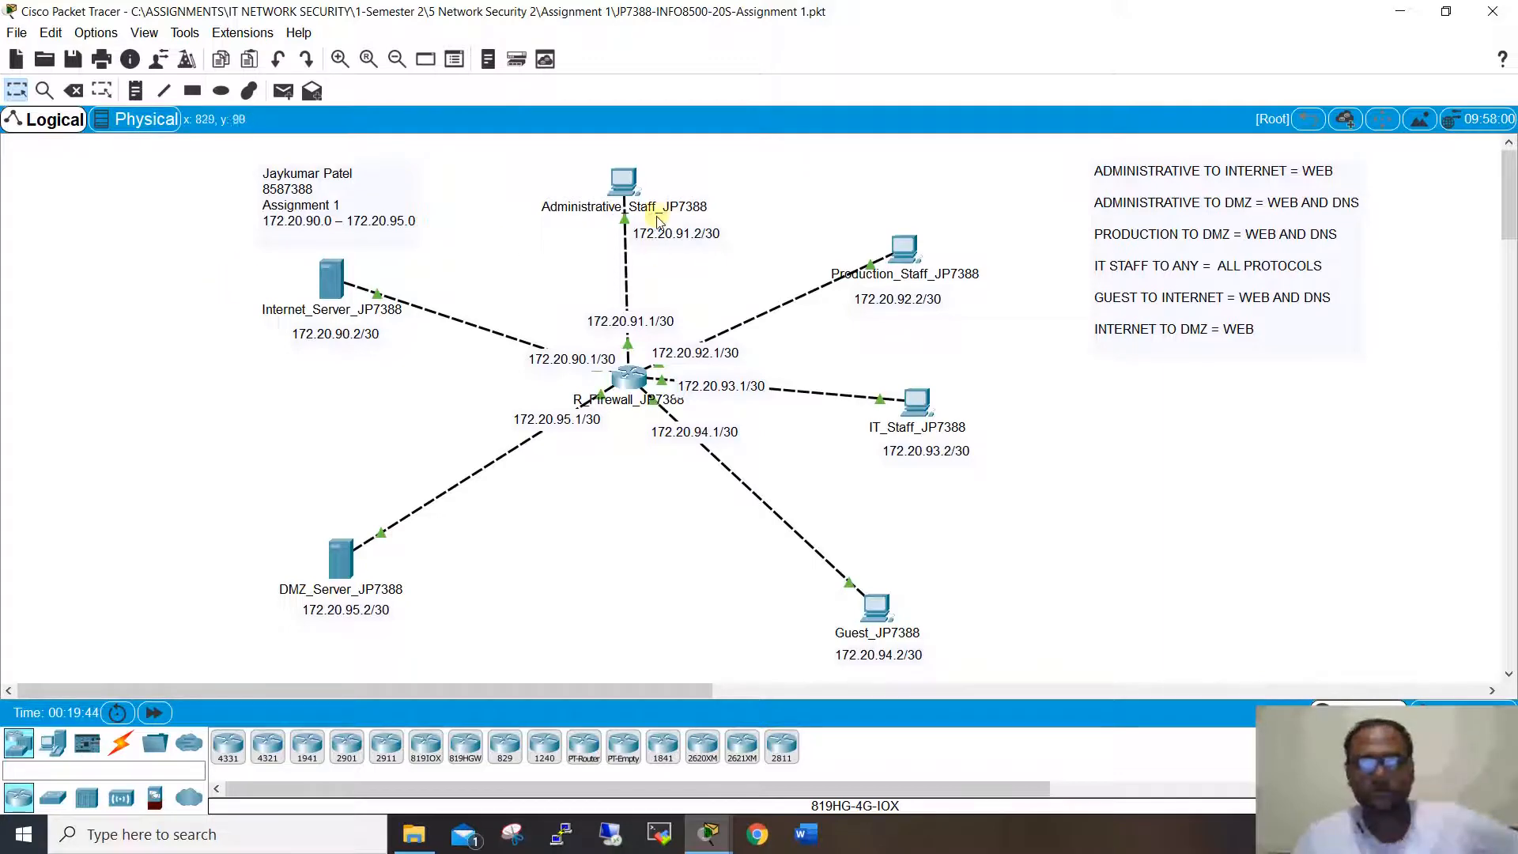
Step: Open the web browser on the Administrative Staff PC and load the Internet server's page at 172.20.90.2
{"action": "left_click", "coordinate": [631, 180]}
{"action": "left_click_drag", "start_coordinate": [820, 158], "coordinate": [819, 148]}
{"action": "left_click", "coordinate": [990, 209]}
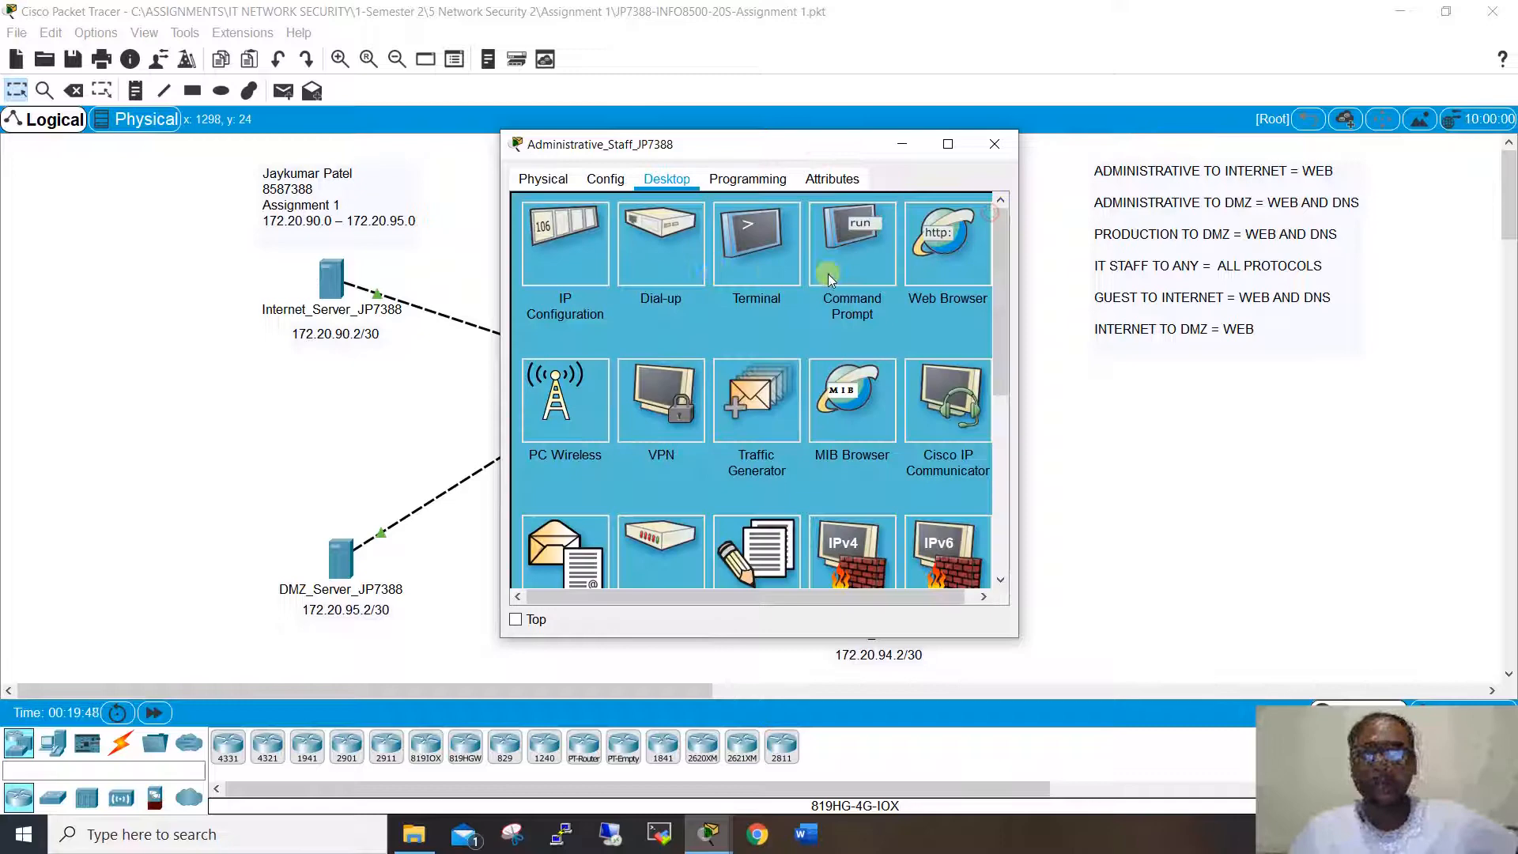
{"action": "left_click", "coordinate": [949, 238]}
{"action": "left_click", "coordinate": [648, 231]}
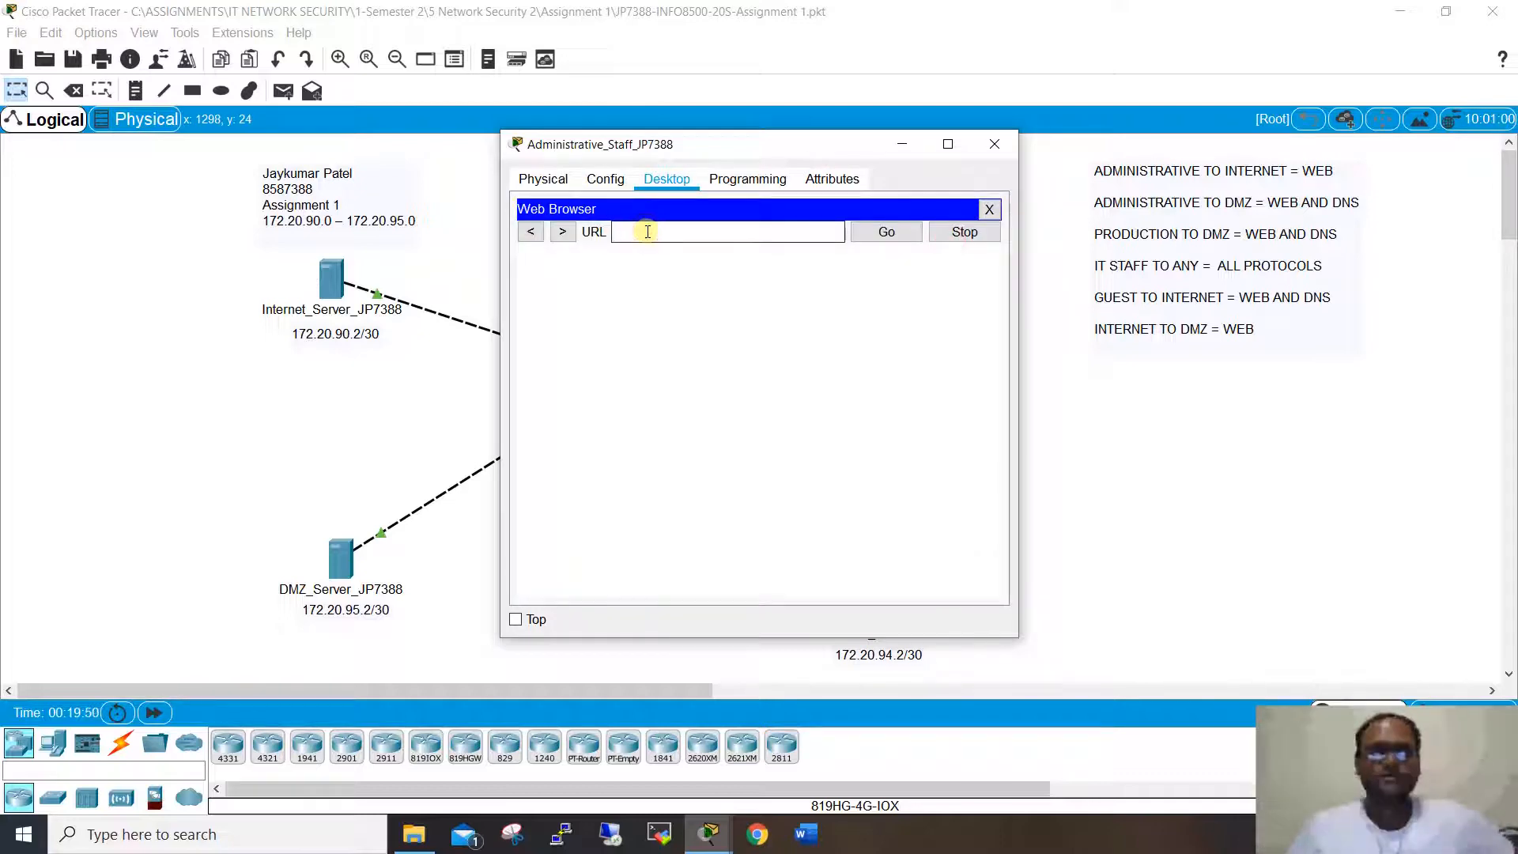
{"action": "type", "text": "int"}
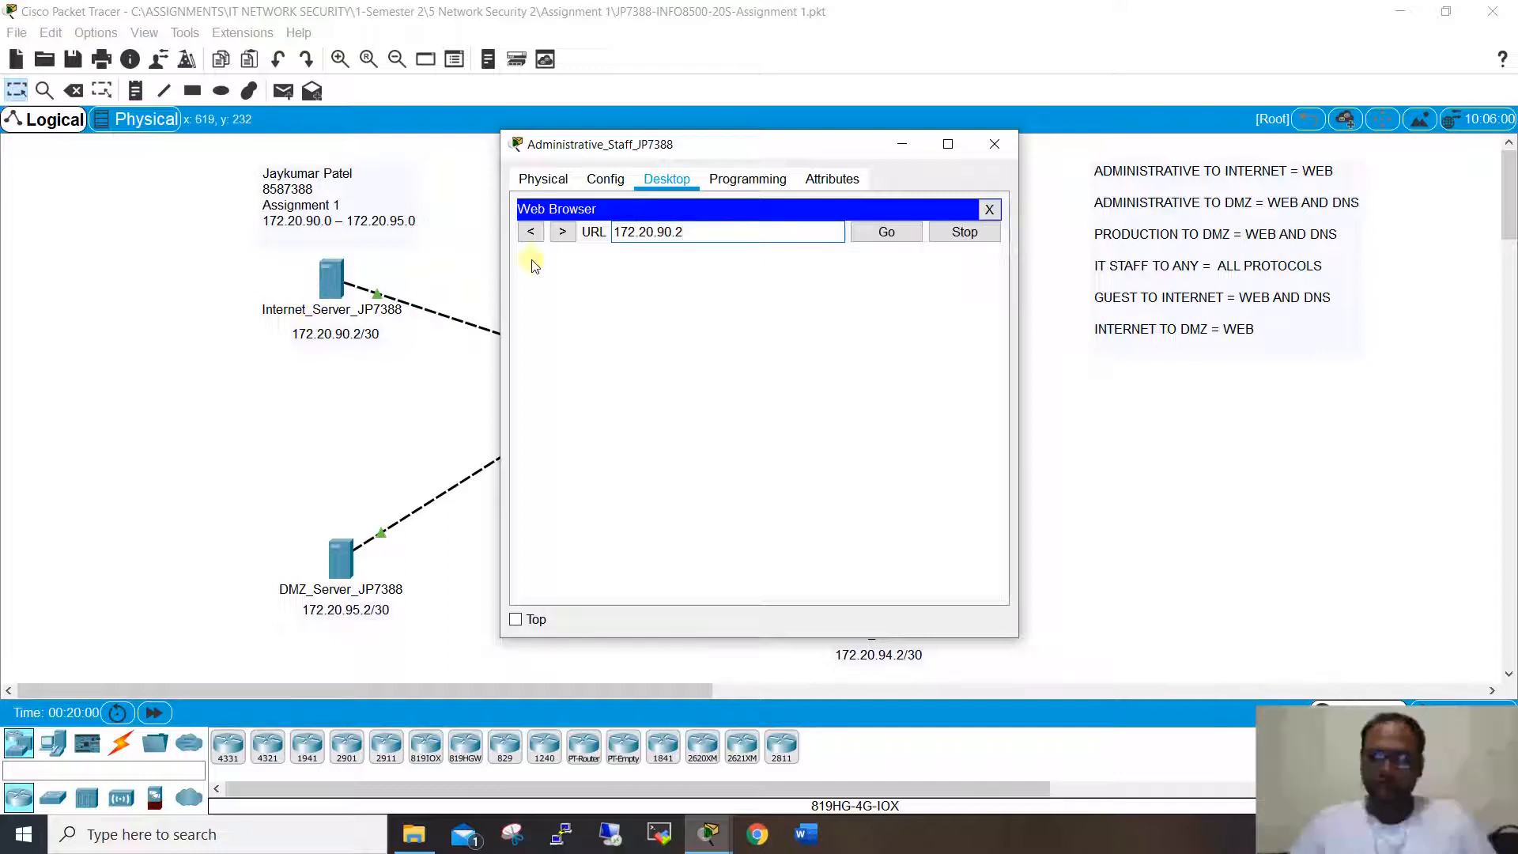
{"action": "key", "text": "Return"}
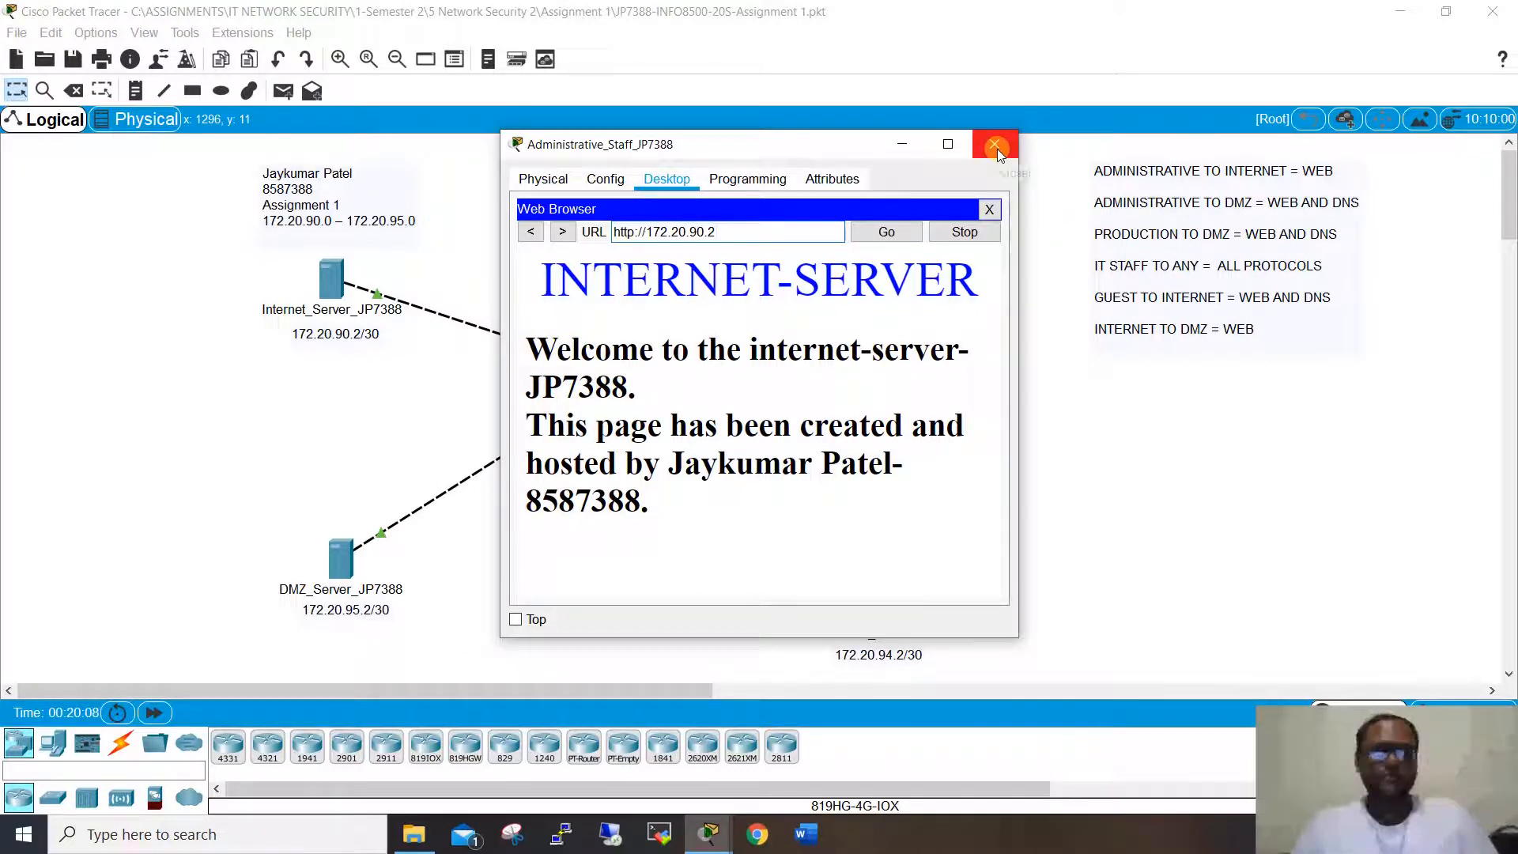
Step: Reopen the Administrative Staff PC's web browser, load the DMZ server's page at 172.20.95.2, and highlight the address
{"action": "left_click", "coordinate": [986, 209]}
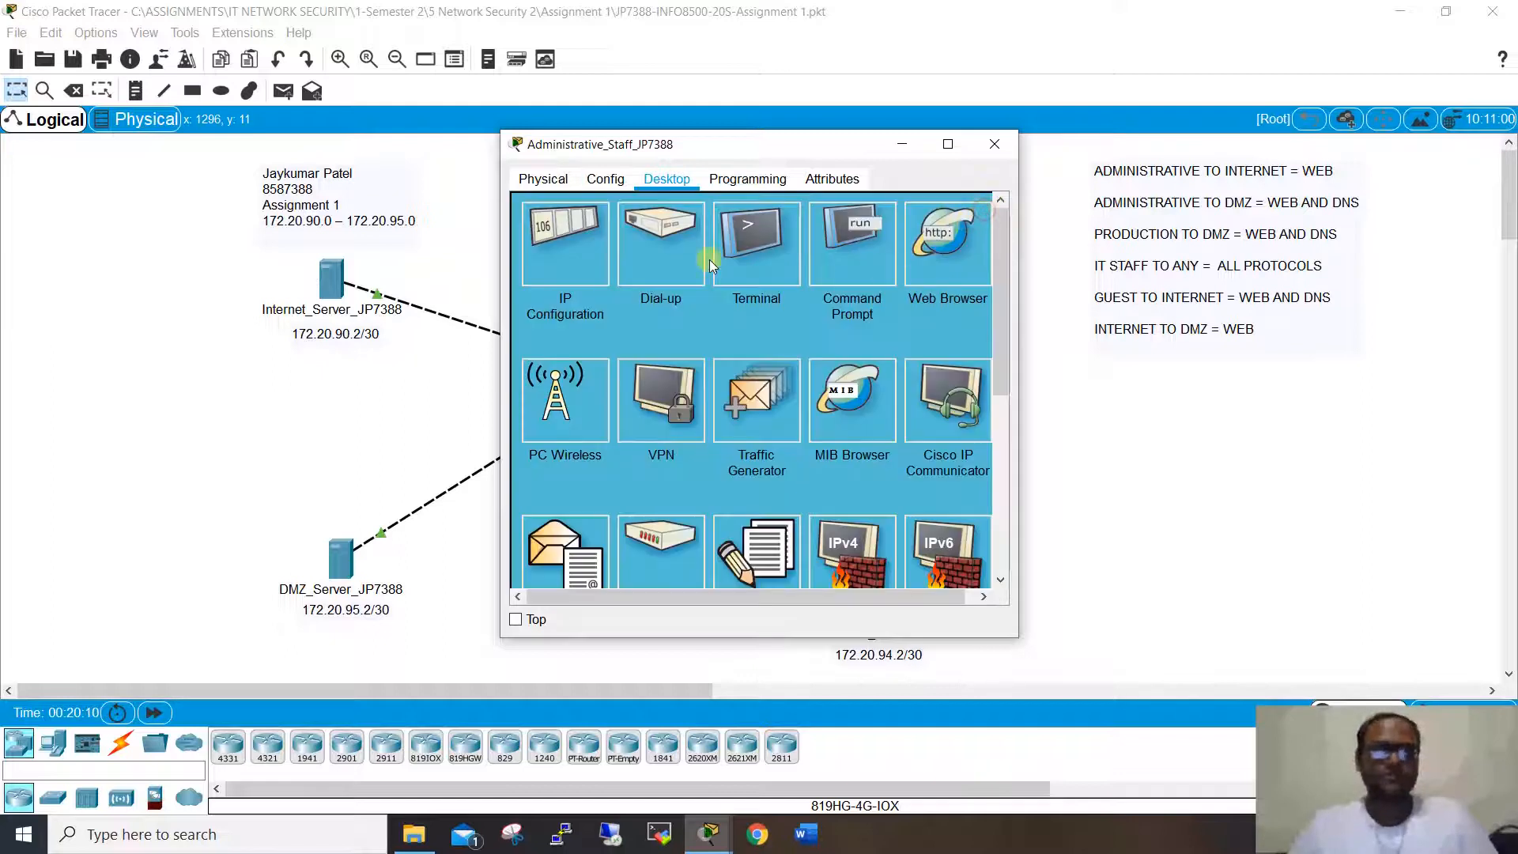
{"action": "left_click", "coordinate": [941, 253]}
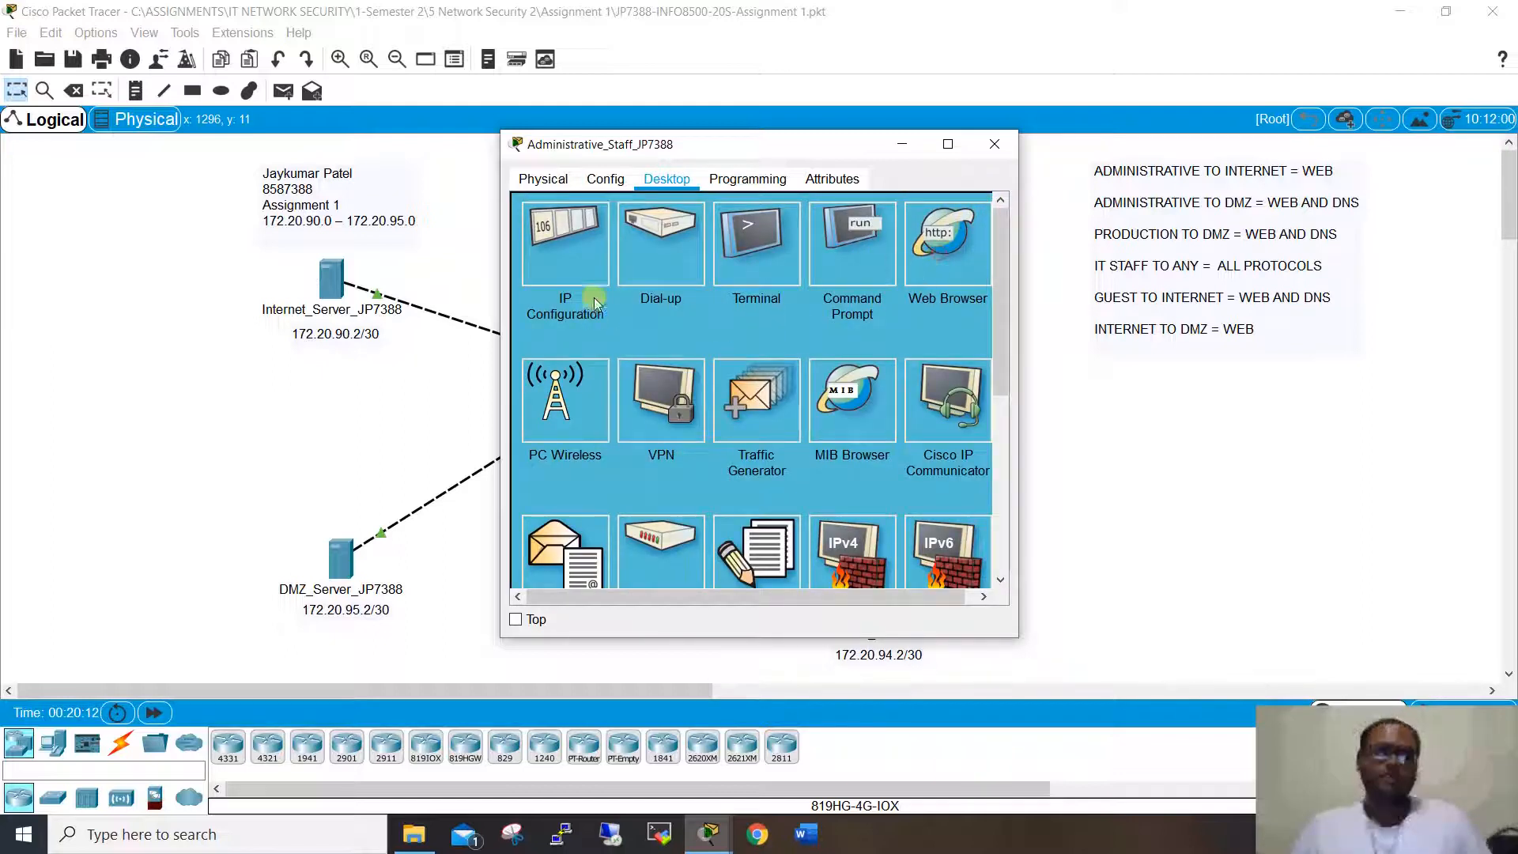
{"action": "left_click", "coordinate": [647, 232]}
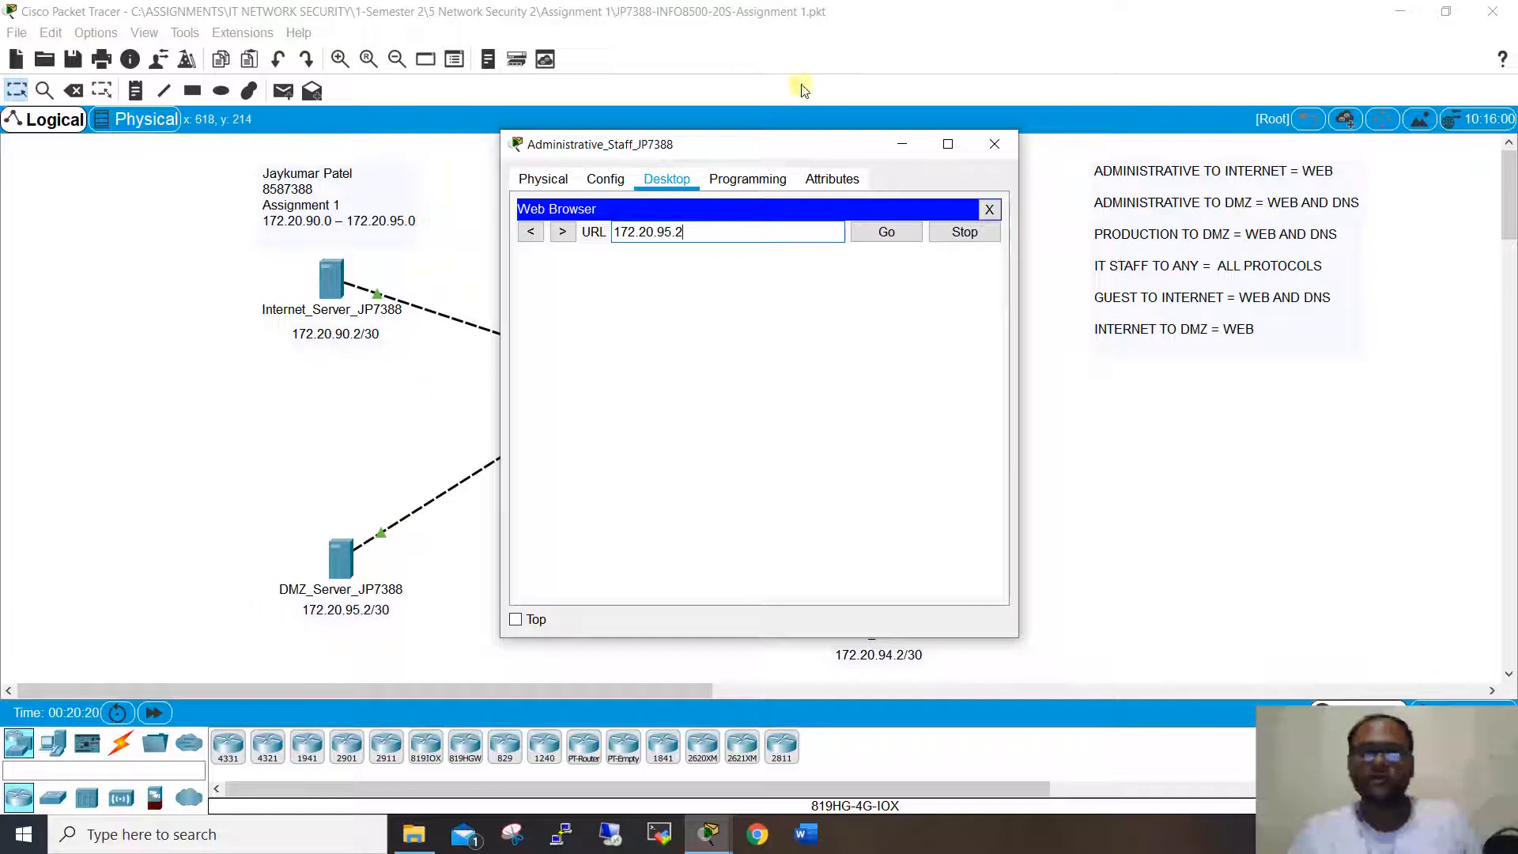
{"action": "key", "text": "Return"}
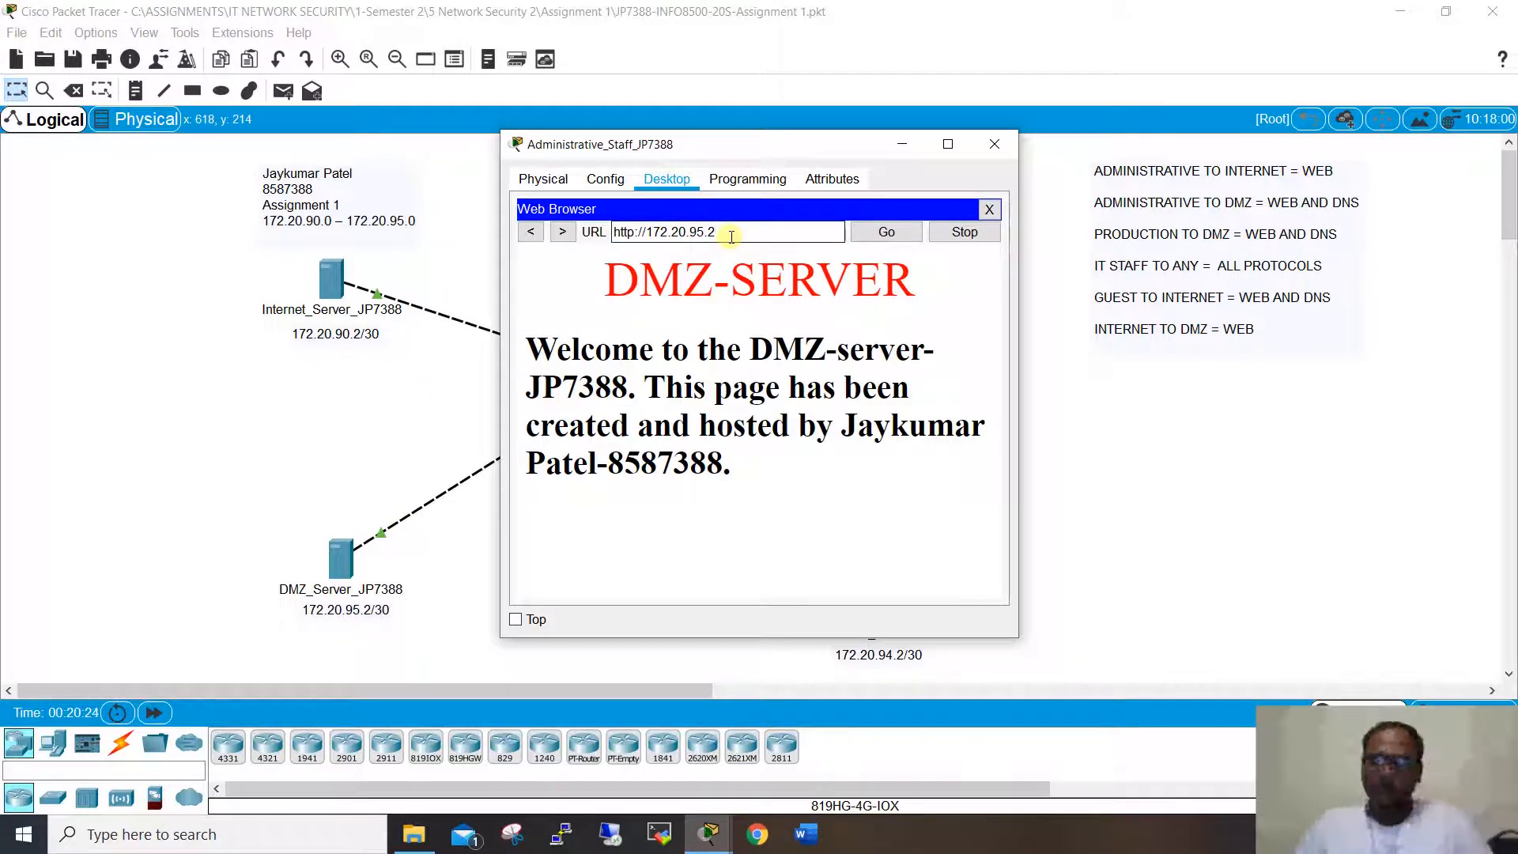
{"action": "left_click_drag", "start_coordinate": [732, 235], "coordinate": [650, 232]}
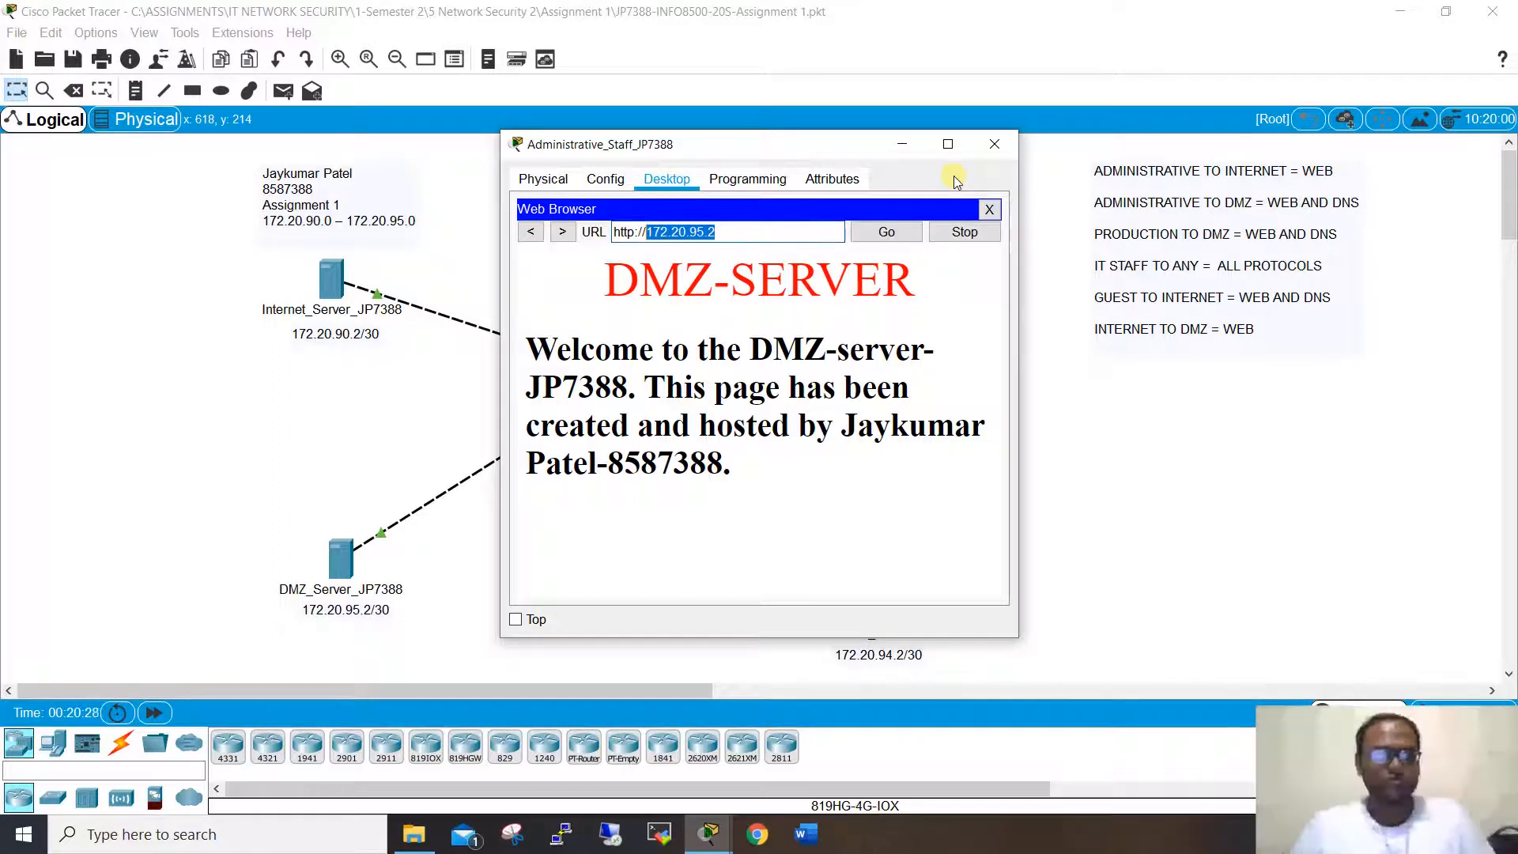
Step: Load the DMZ server's page by the hostname dmz on the Administrative Staff PC, and close that PC's window
{"action": "type", "text": "dmz"}
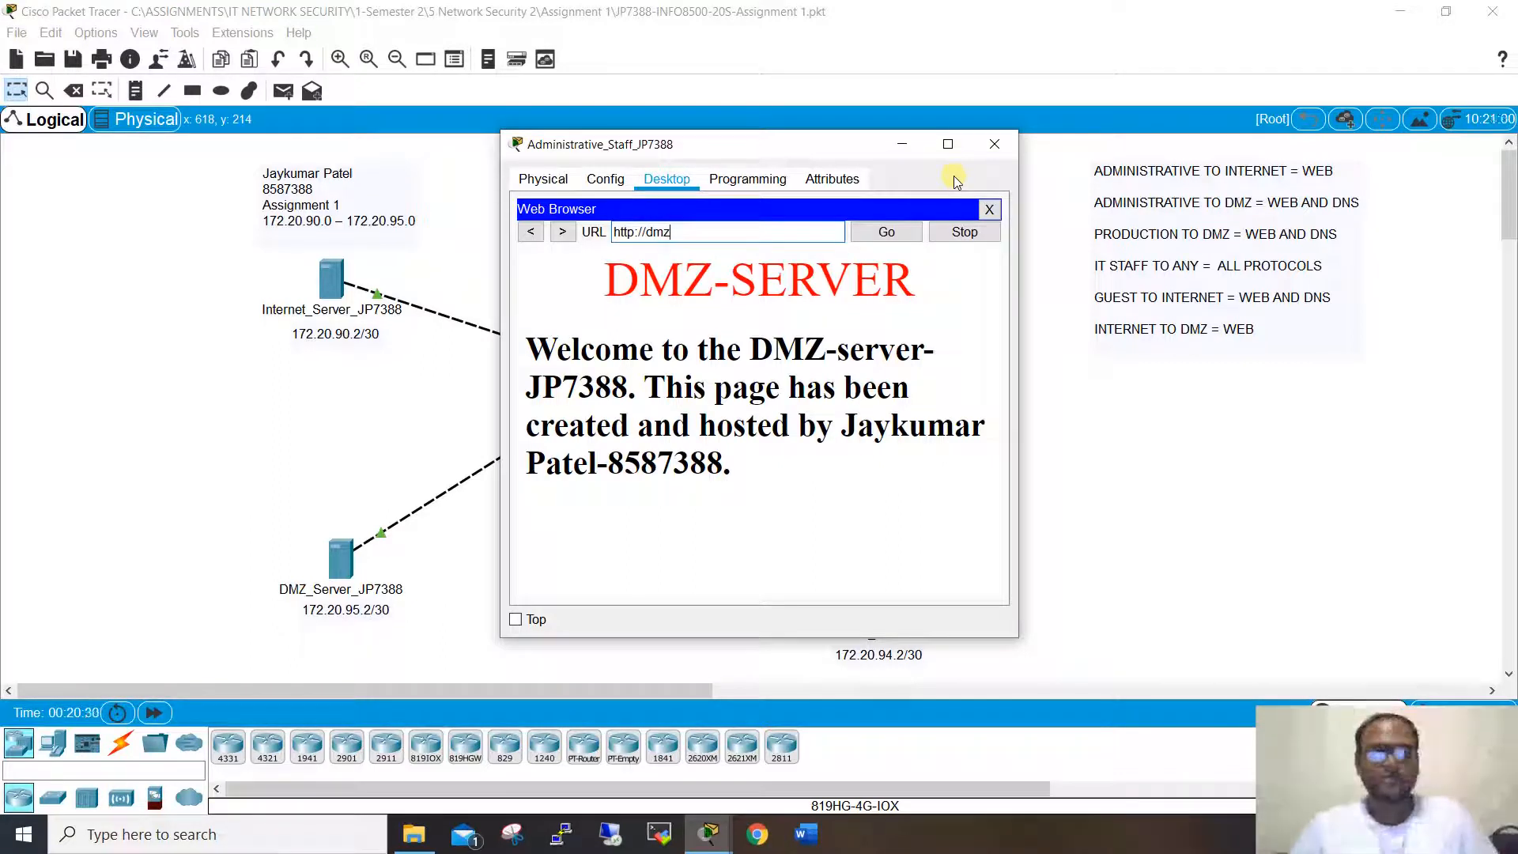
{"action": "left_click", "coordinate": [988, 149]}
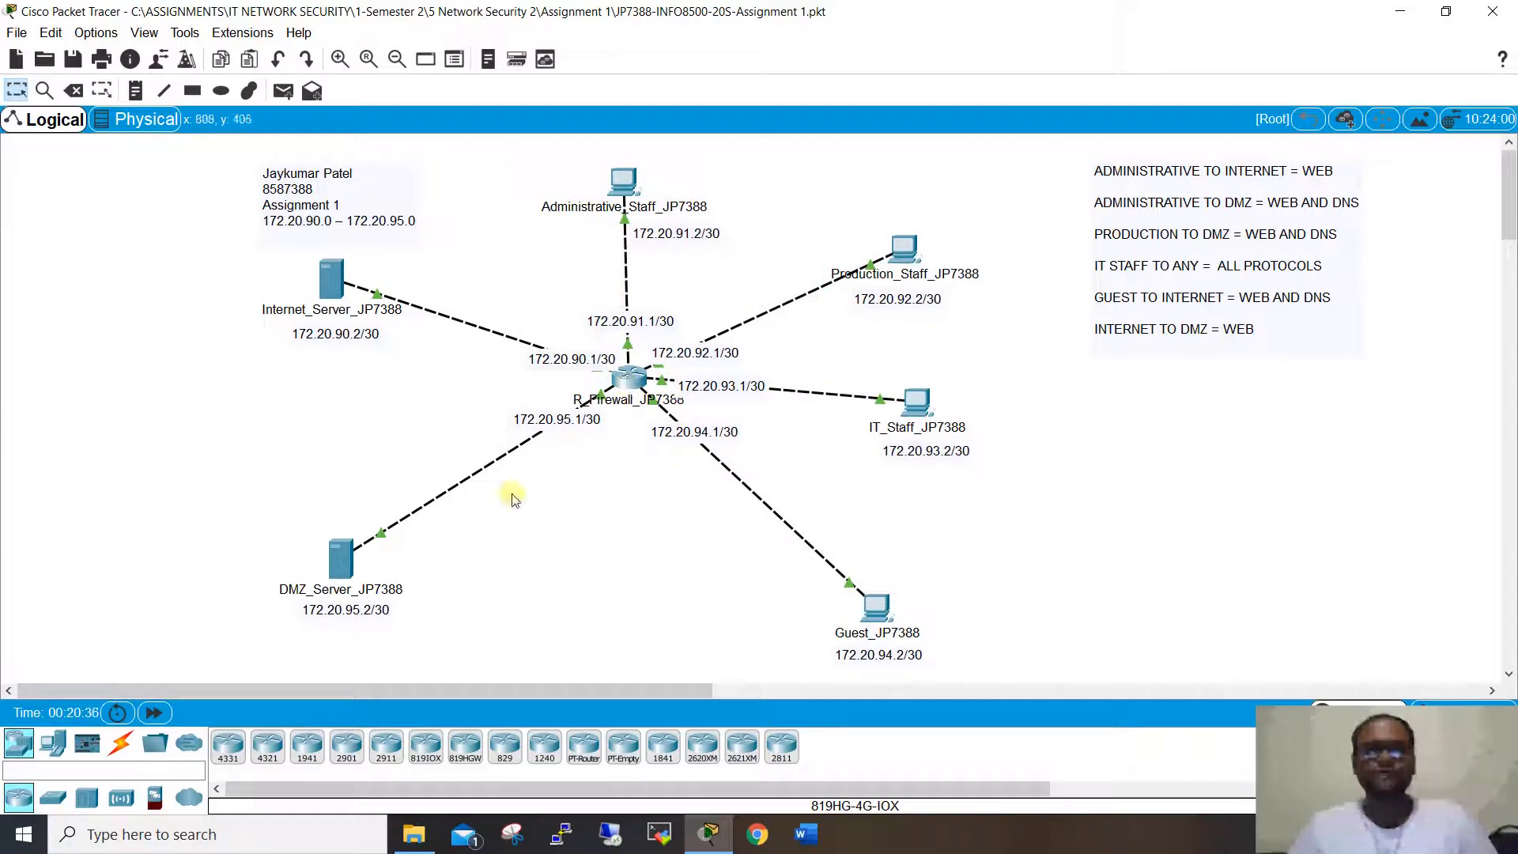
Step: On the Production Staff PC's web browser, load the DMZ server's page at 172.20.95.2 and by the hostname dmz, and close the window
{"action": "left_click", "coordinate": [902, 250]}
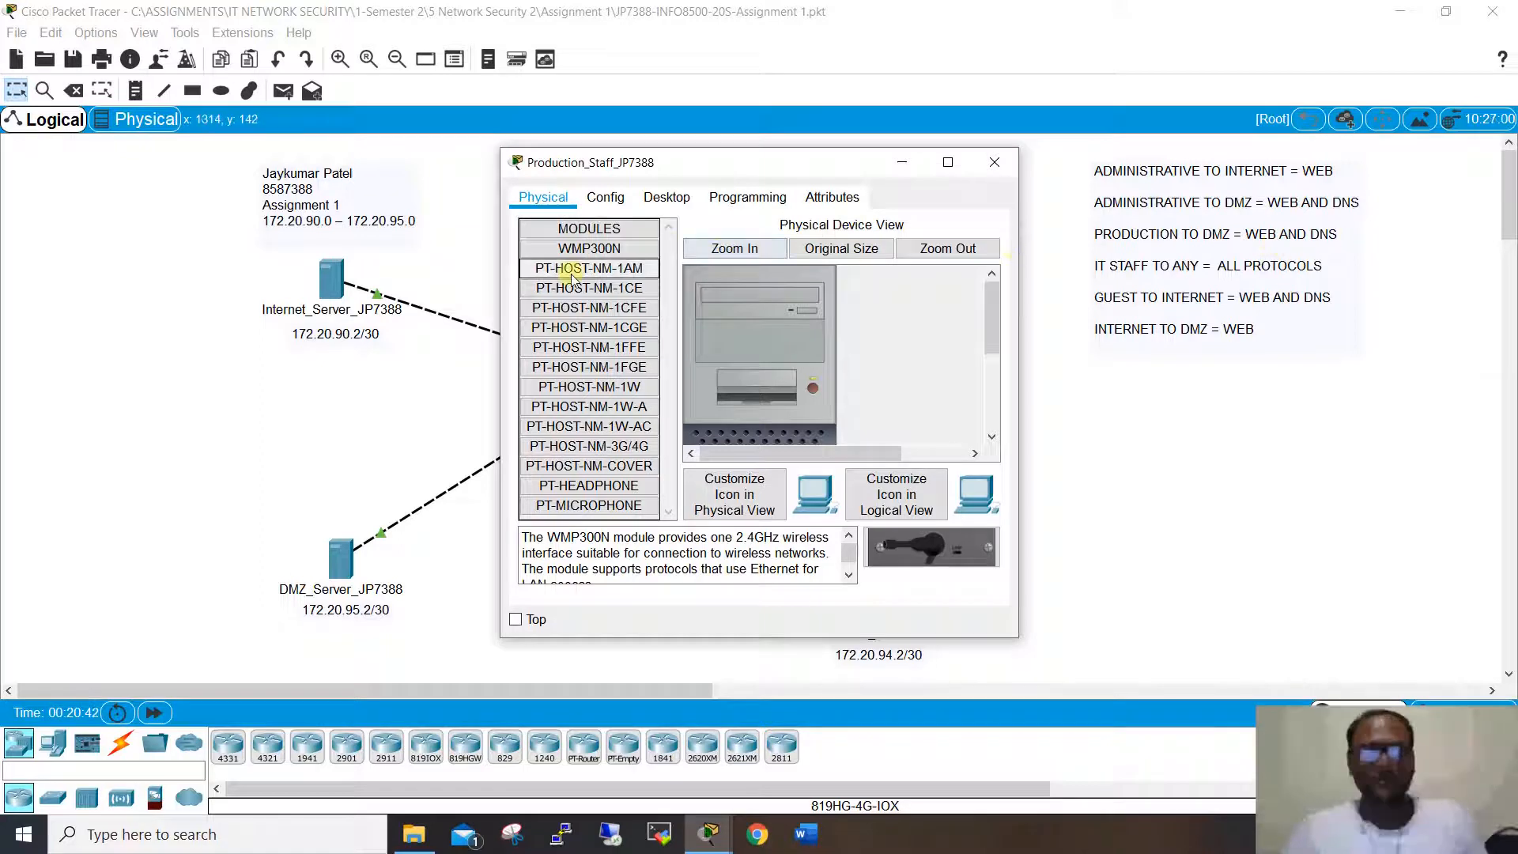
{"action": "left_click", "coordinate": [667, 196]}
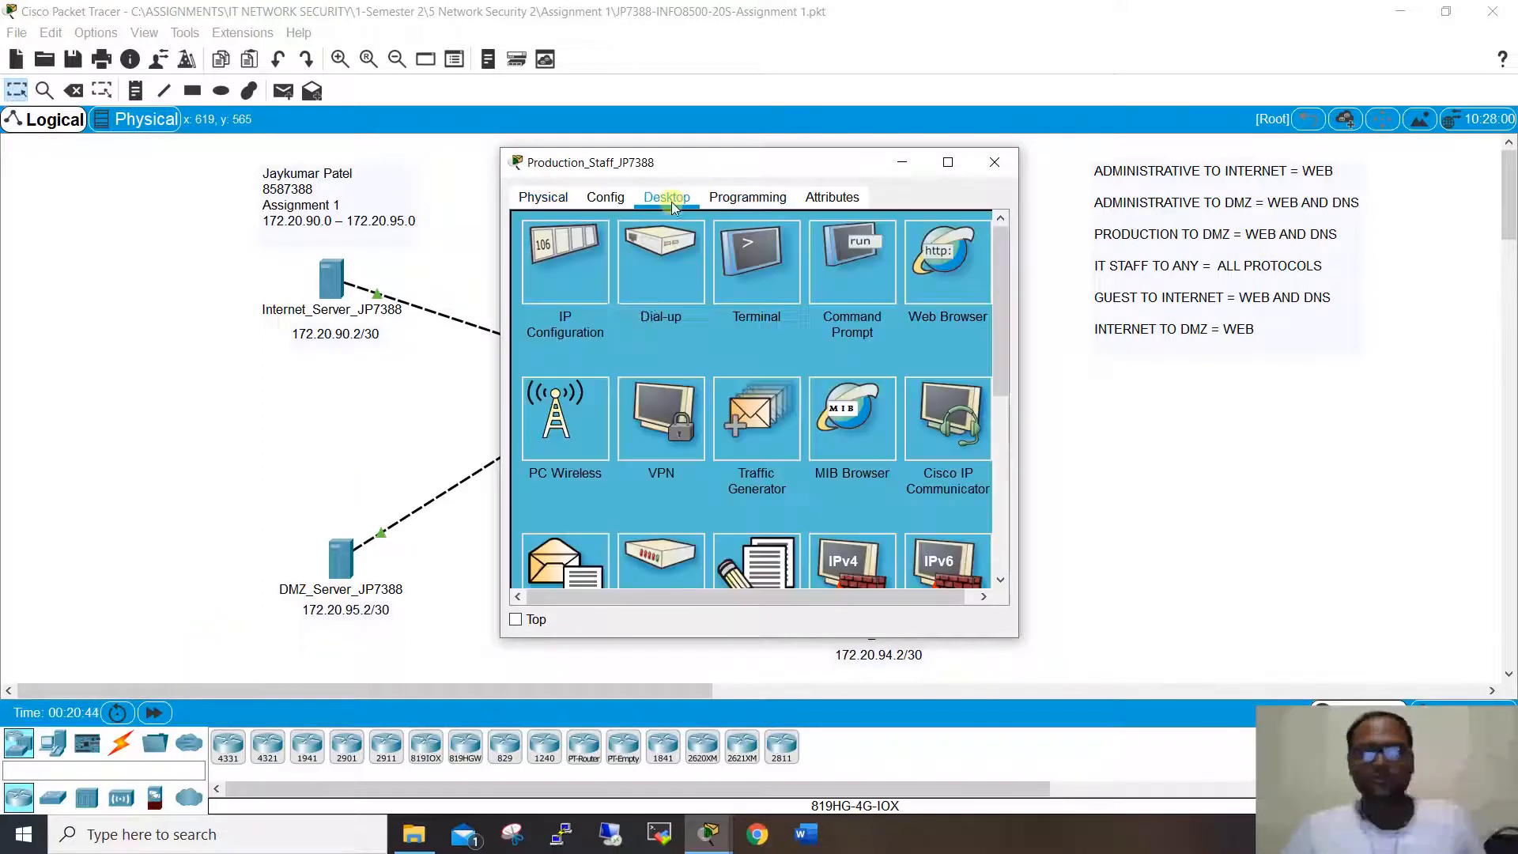
{"action": "left_click", "coordinate": [920, 265]}
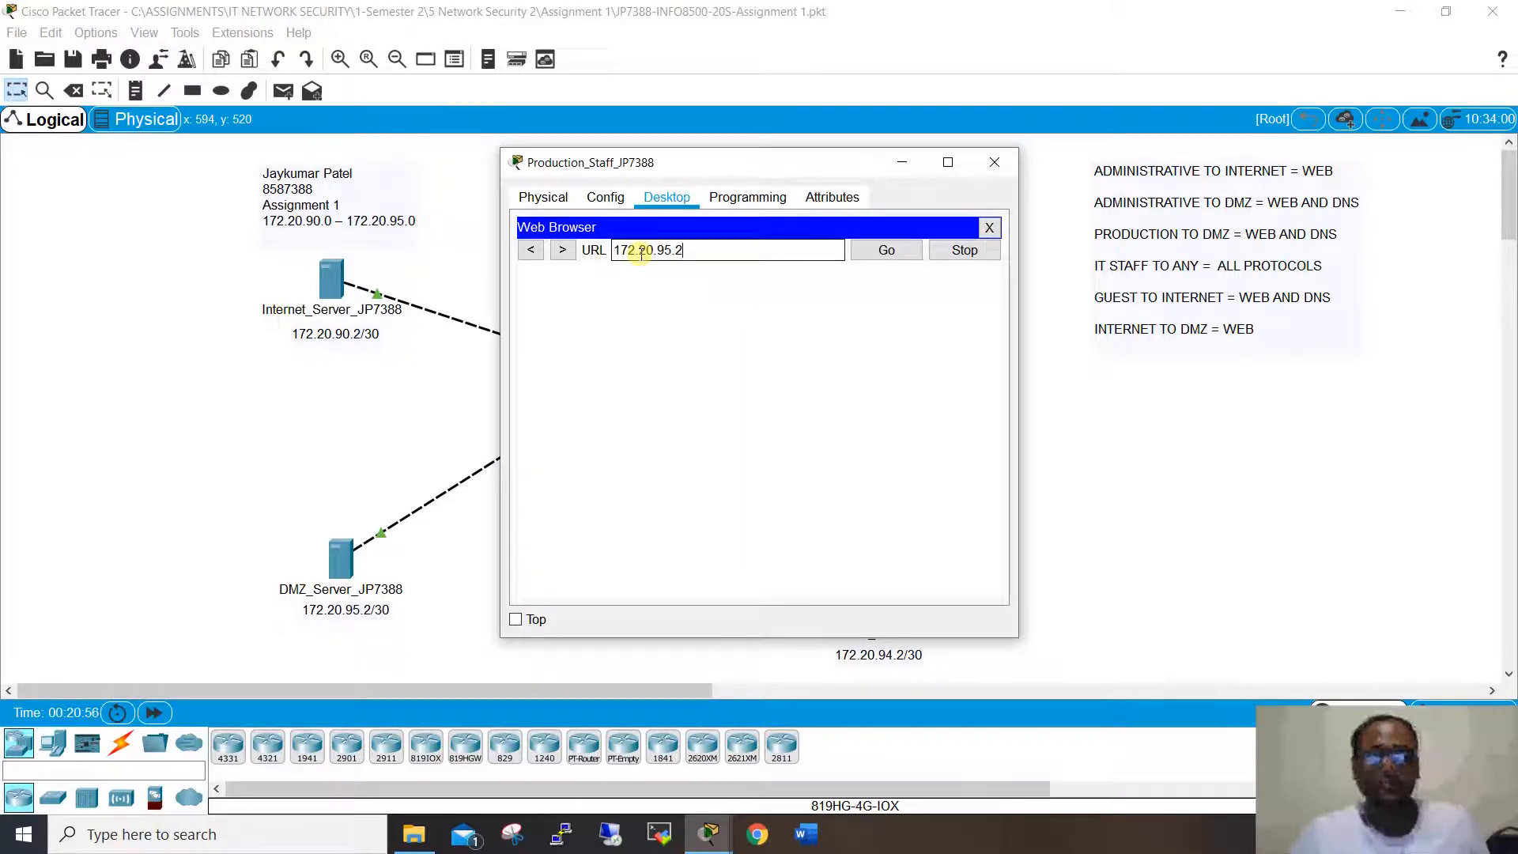
{"action": "key", "text": "Return"}
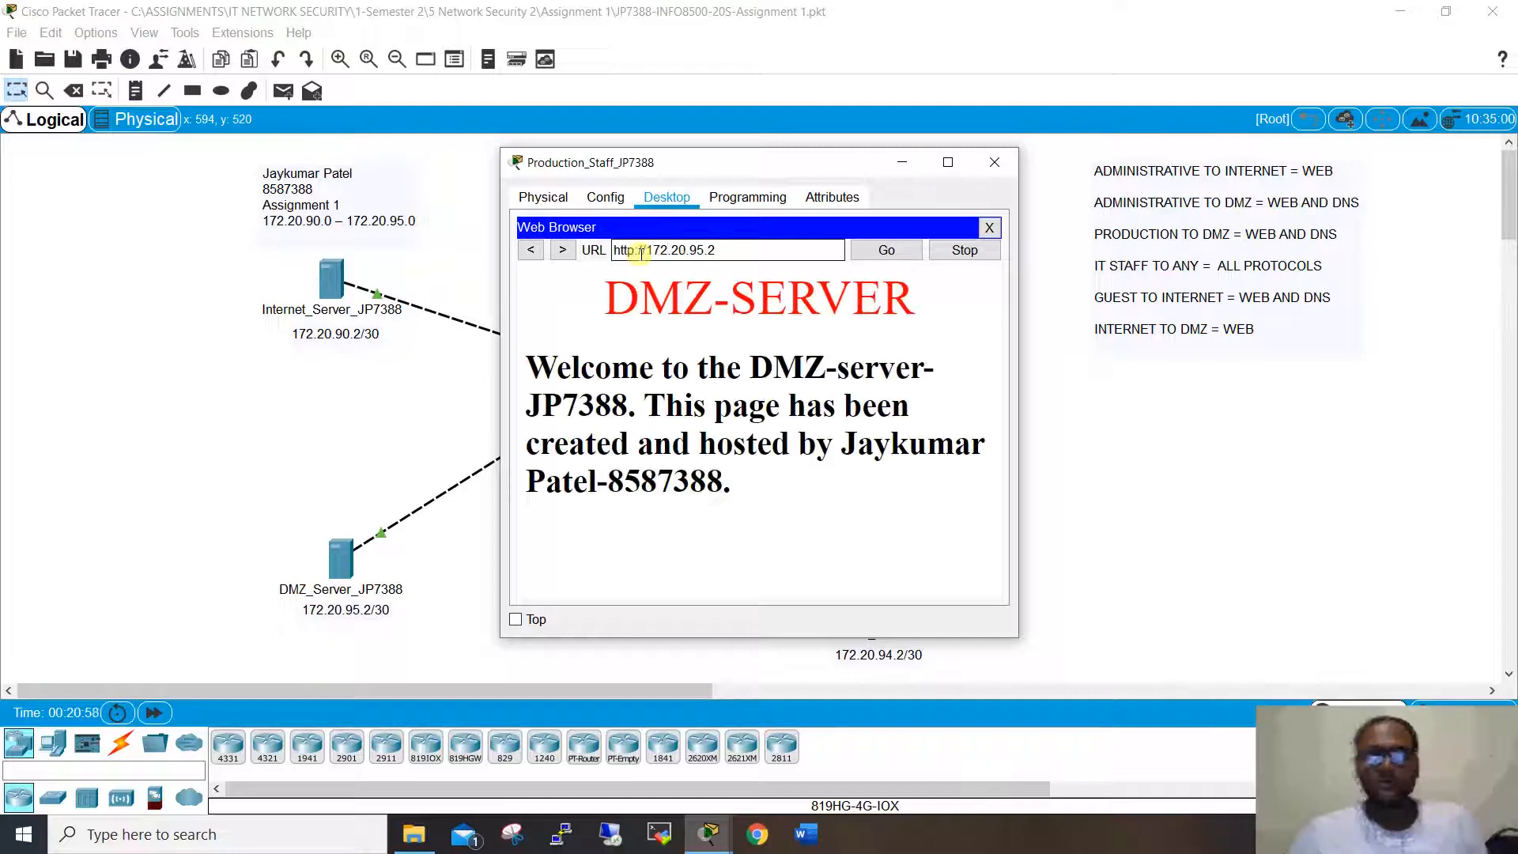
{"action": "double_click", "coordinate": [740, 250]}
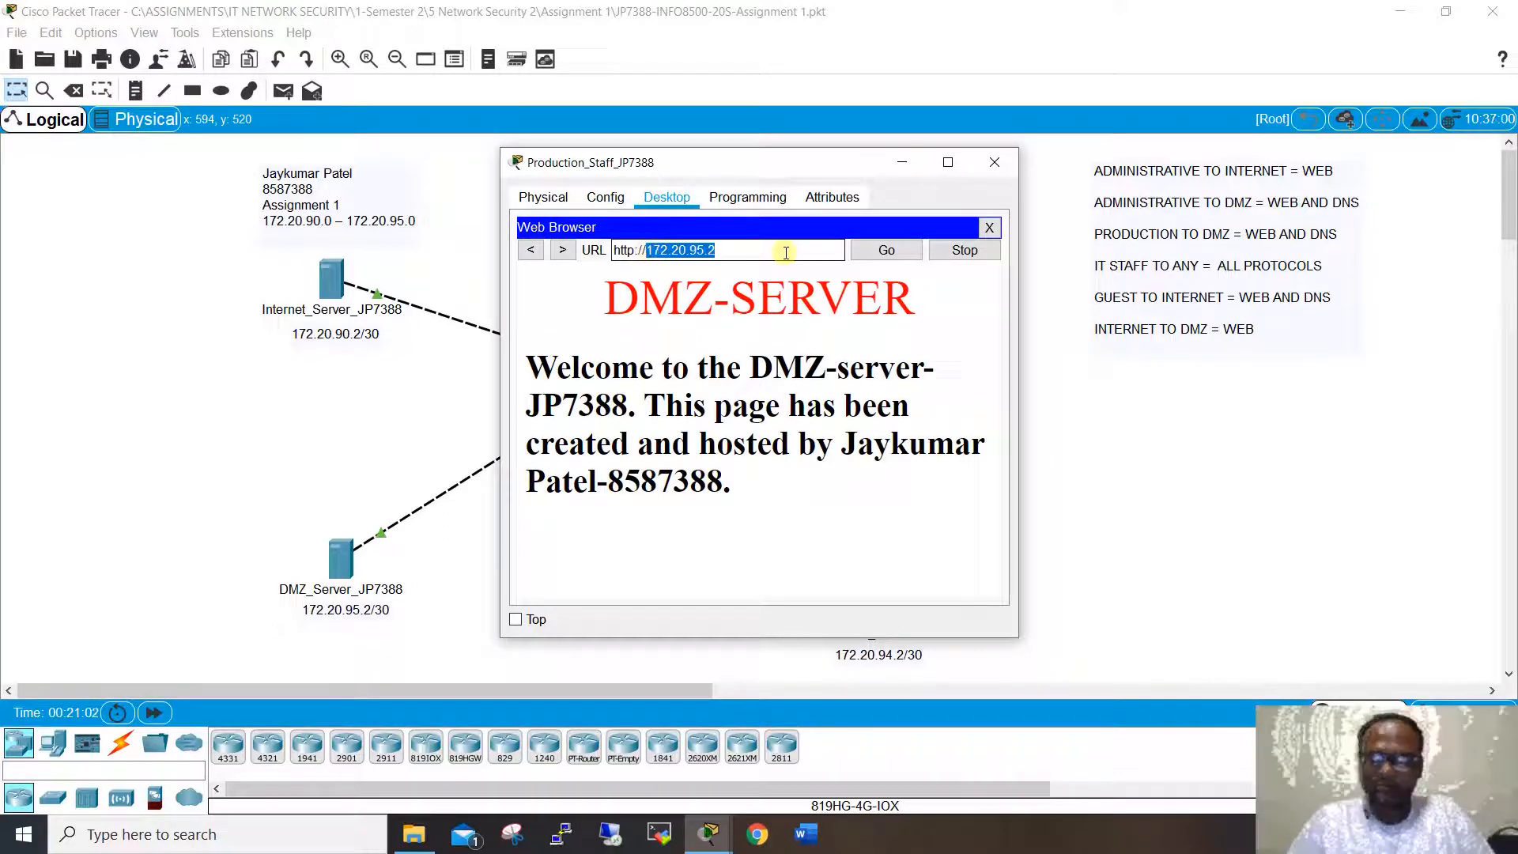
{"action": "type", "text": "dmz"}
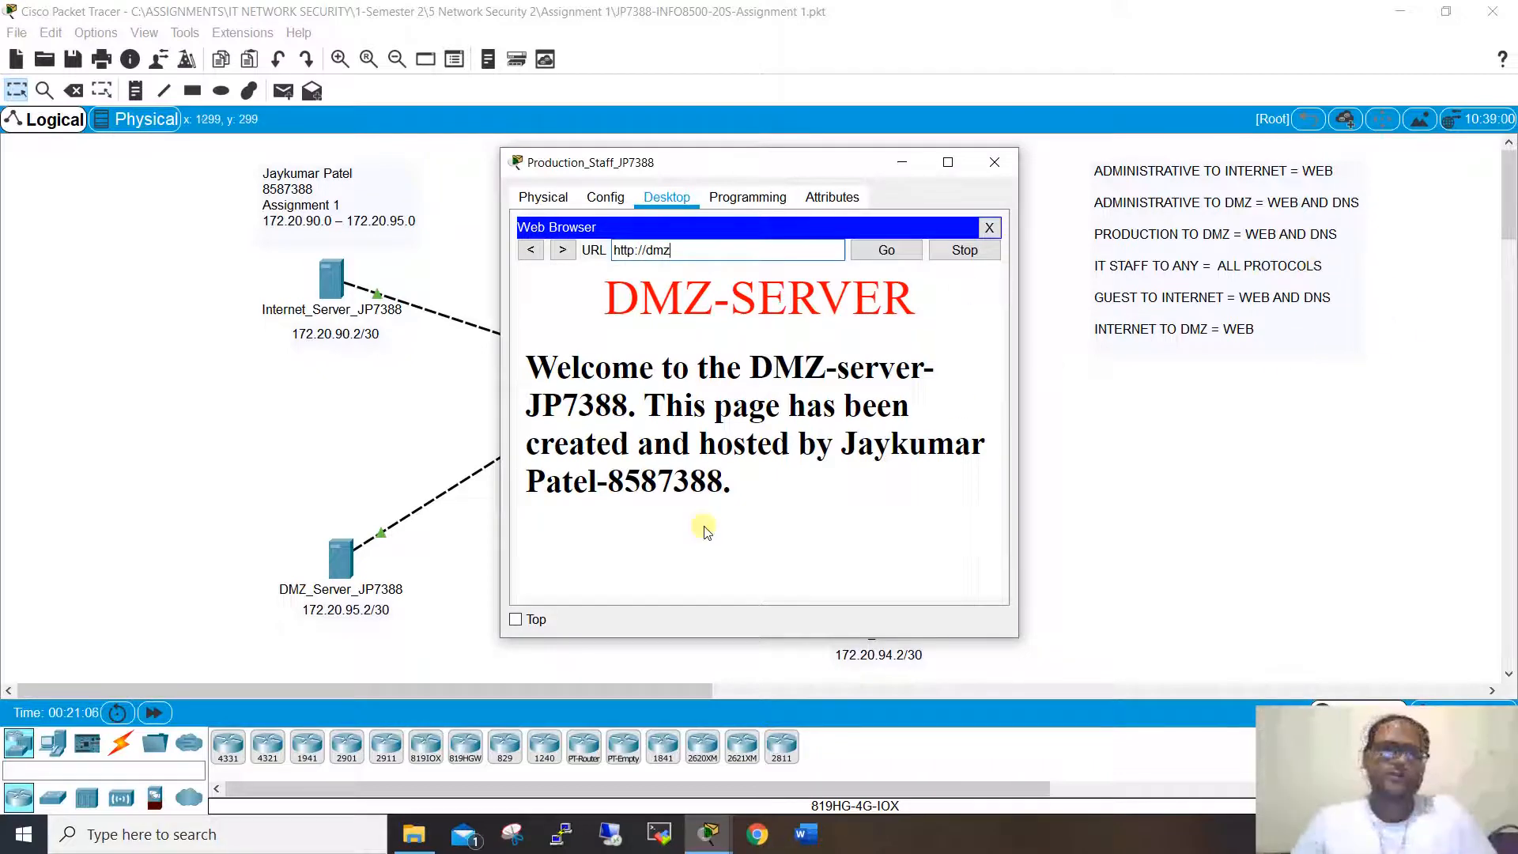
{"action": "left_click", "coordinate": [994, 168]}
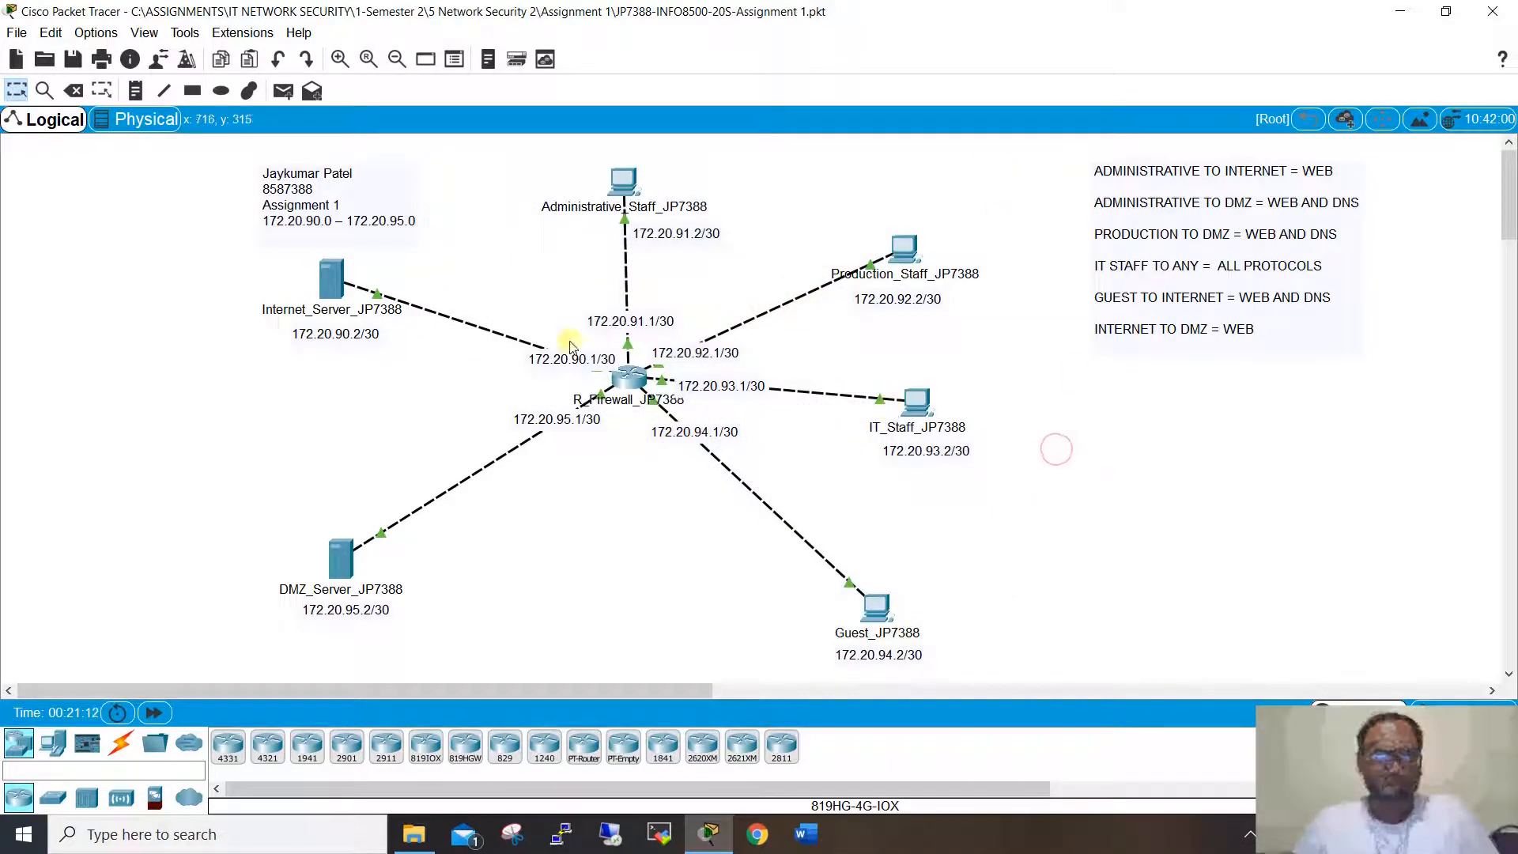
Step: Open the IT Staff PC's web browser beside the topology and load the Internet server's page by the hostname internet
{"action": "mouse_move", "coordinate": [917, 402]}
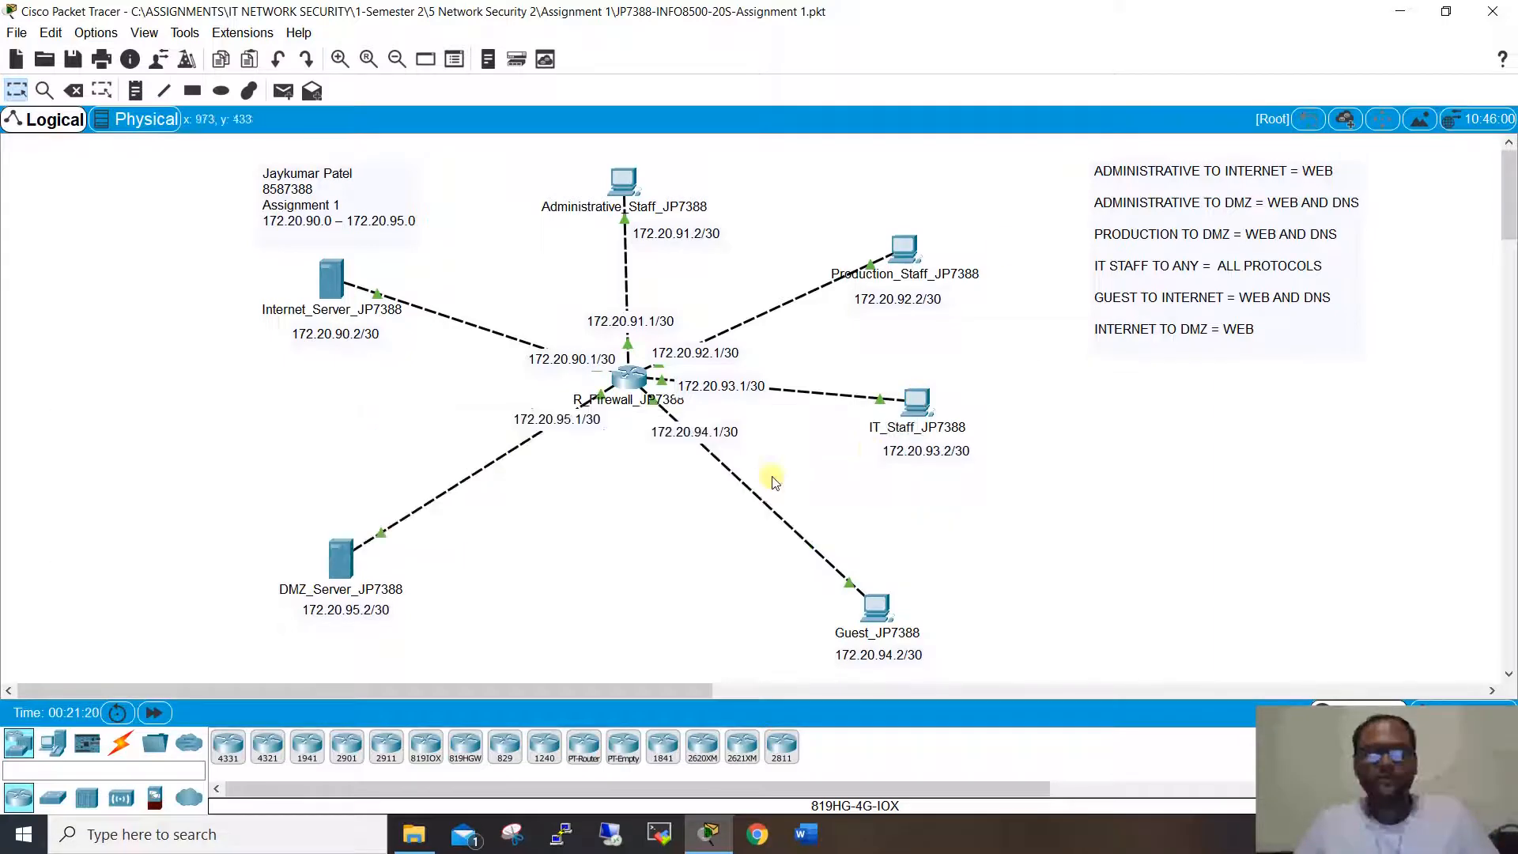
{"action": "left_click", "coordinate": [915, 402]}
{"action": "left_click_drag", "start_coordinate": [741, 162], "coordinate": [1213, 163]}
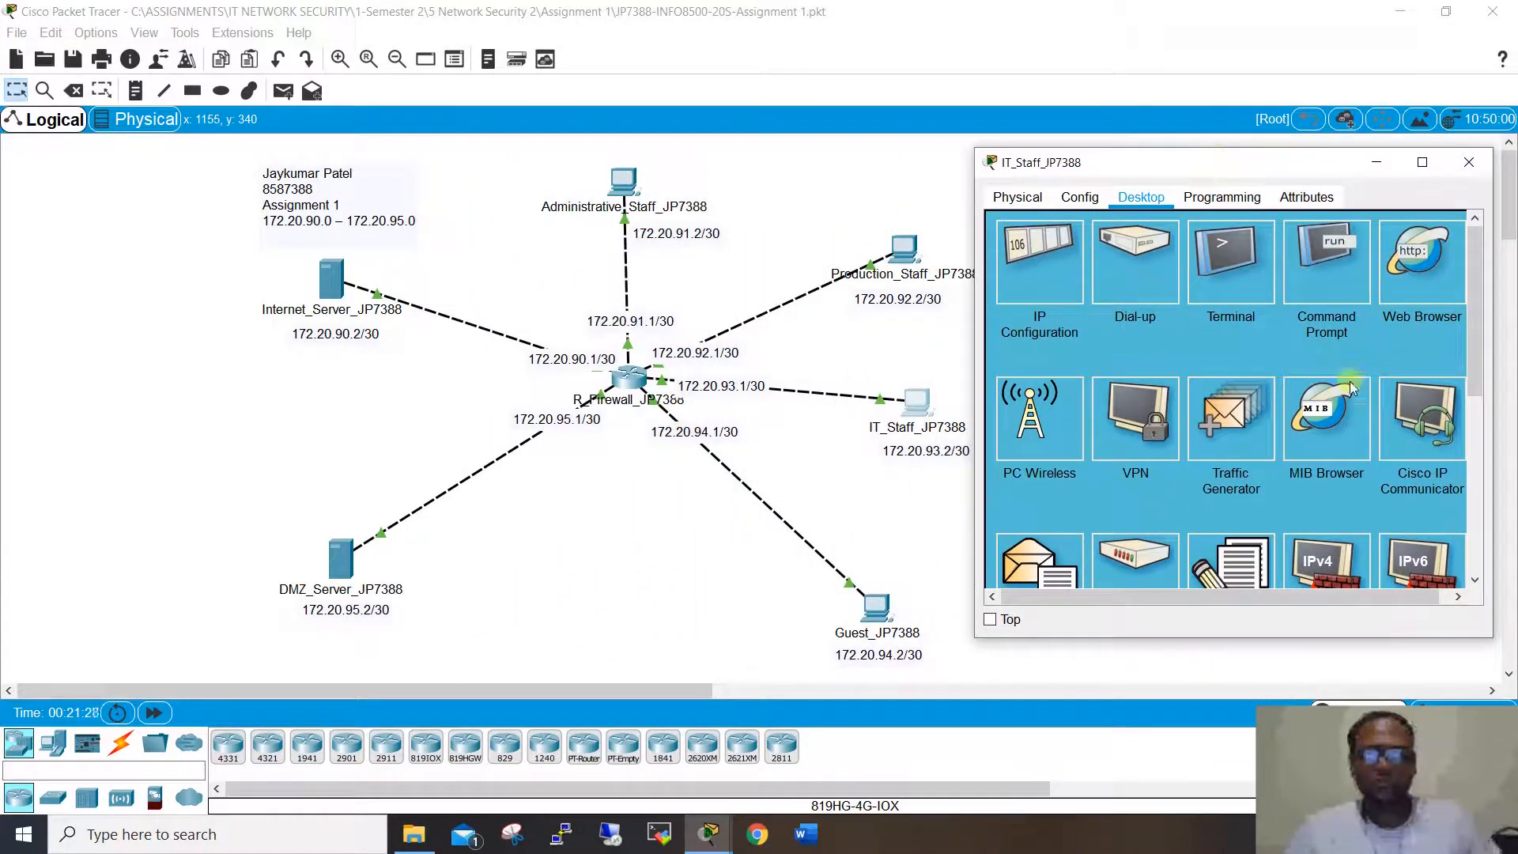
{"action": "left_click", "coordinate": [1421, 261]}
{"action": "left_click", "coordinate": [1134, 251]}
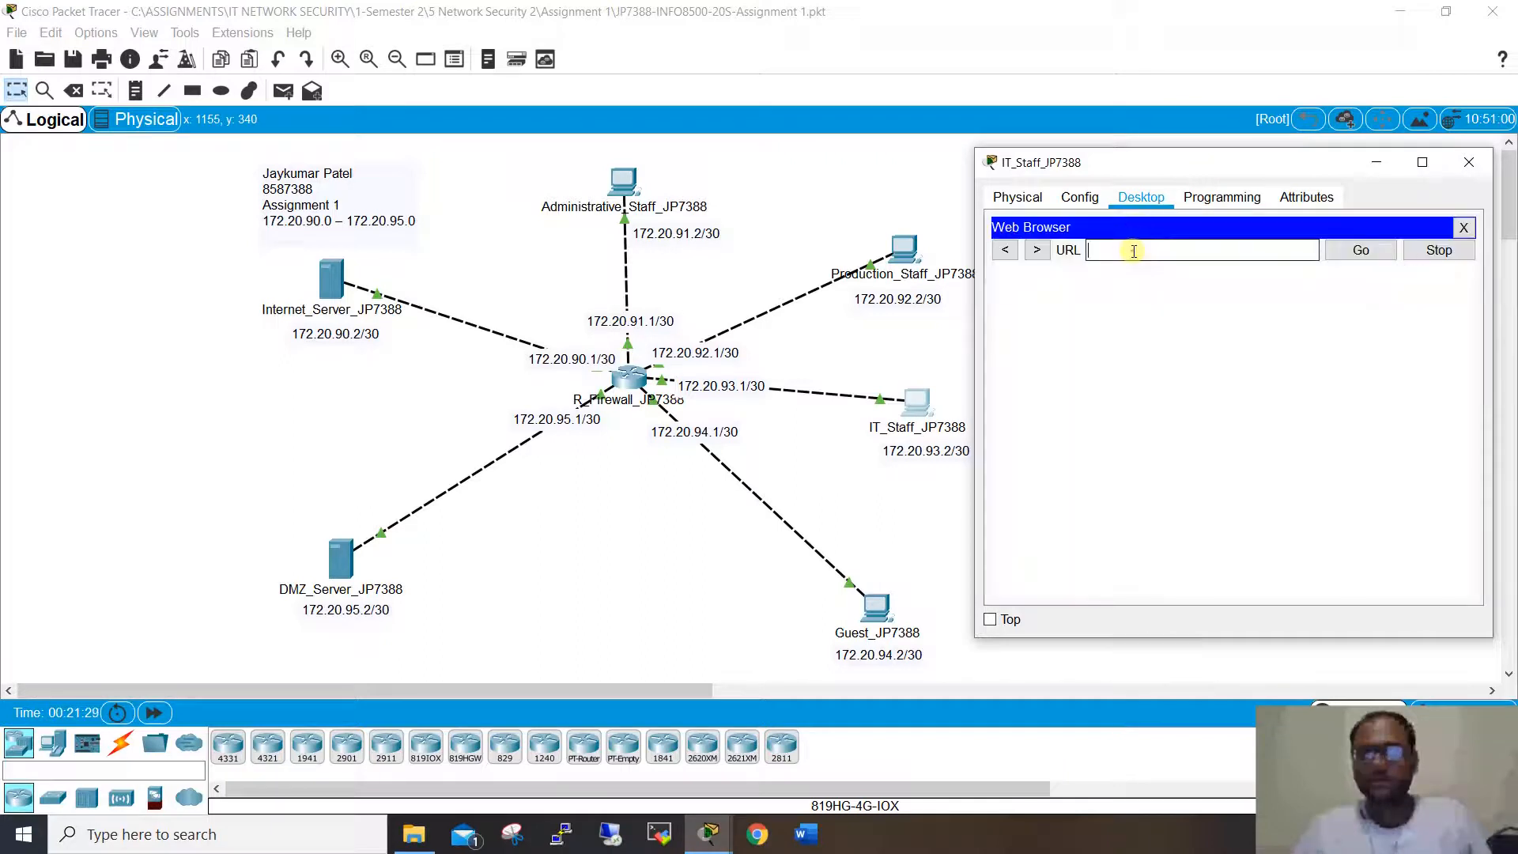
{"action": "type", "text": "inter"}
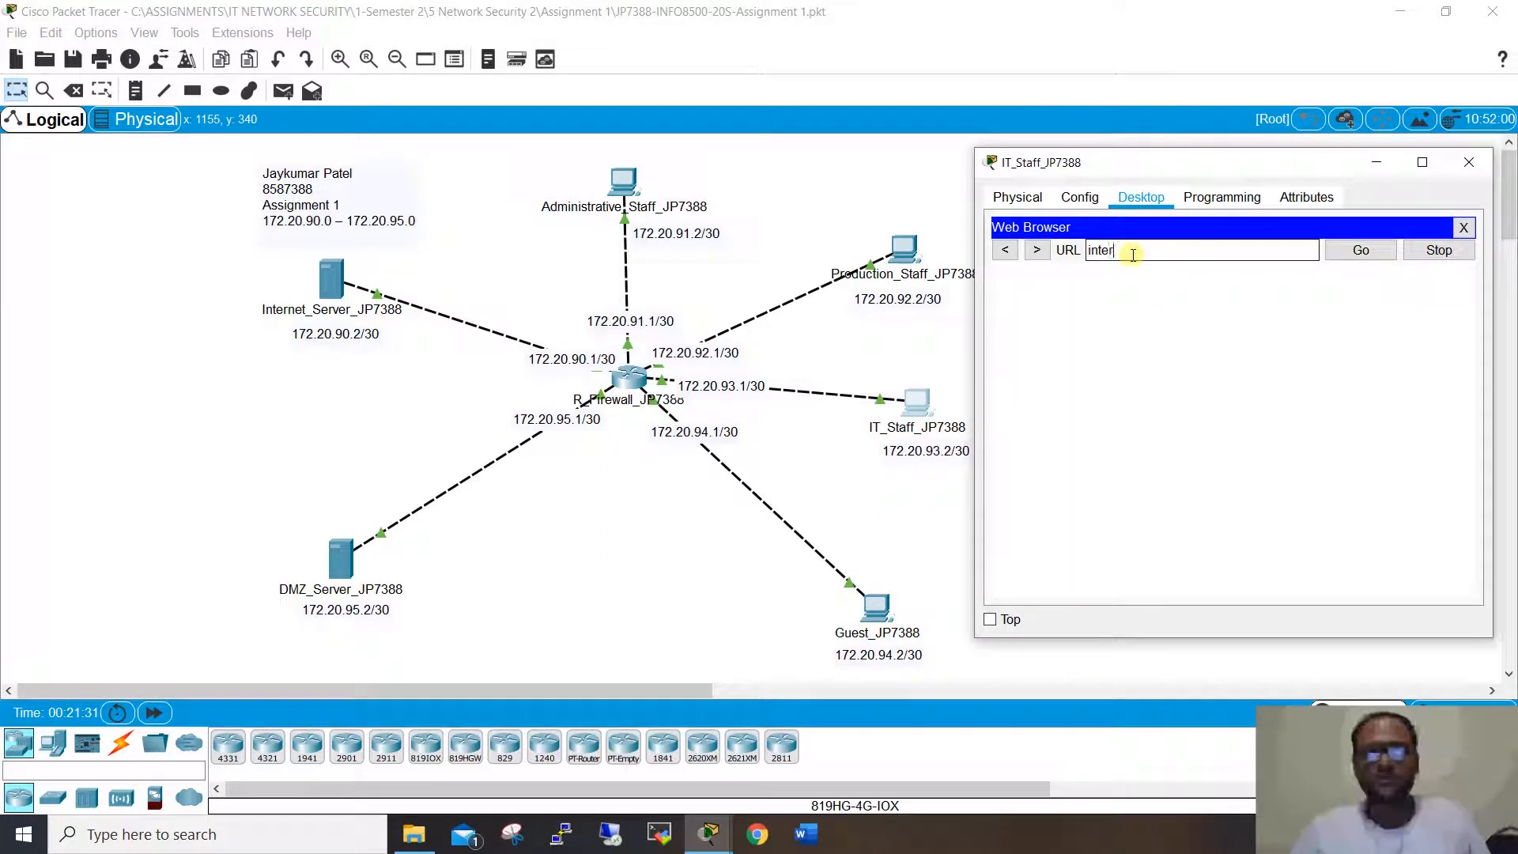
{"action": "type", "text": "net"}
{"action": "key", "text": "Return"}
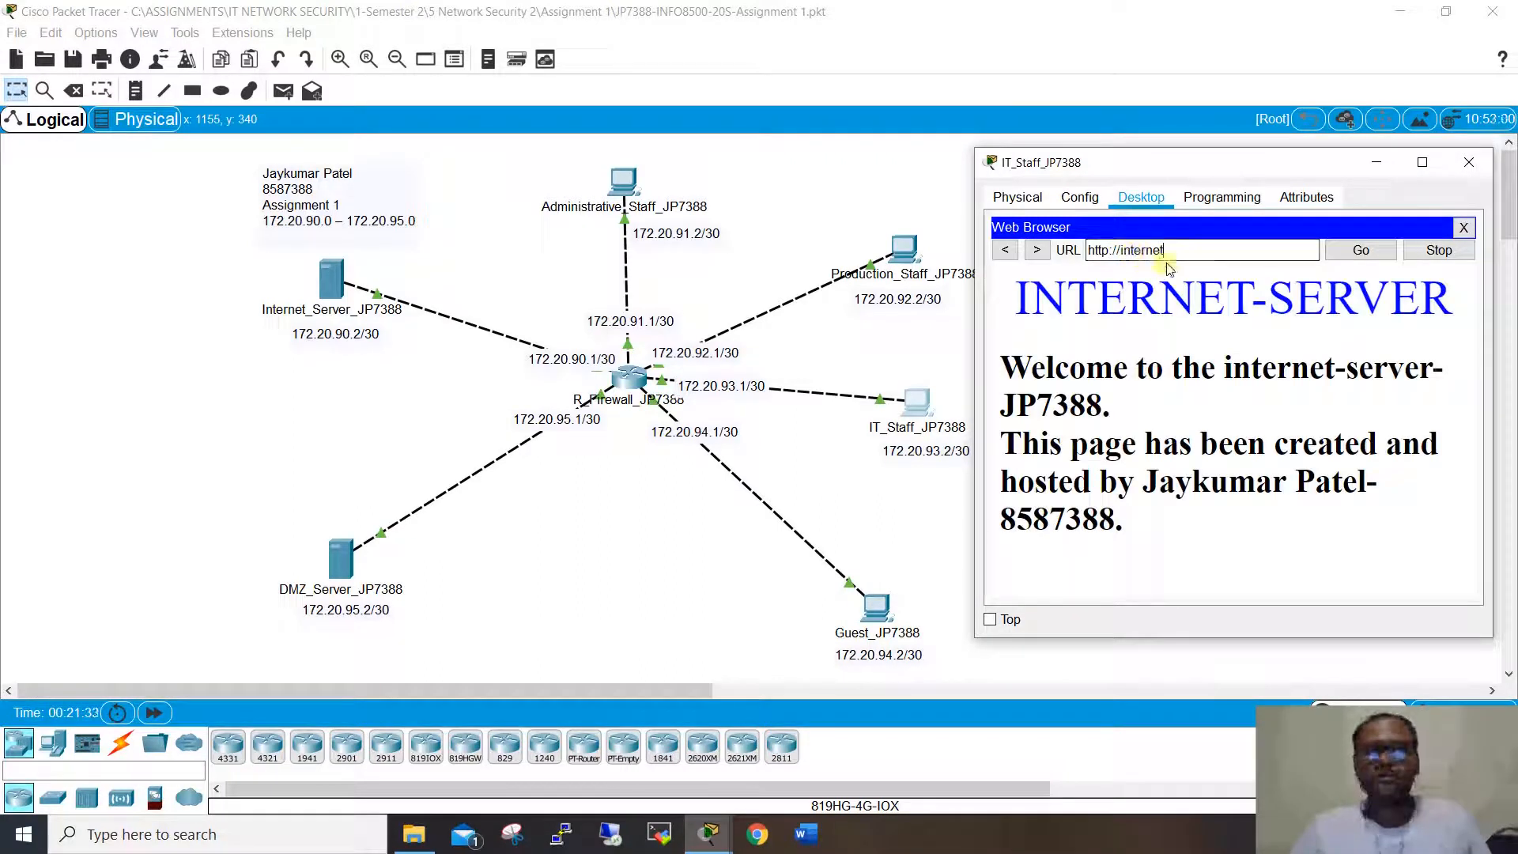
Step: Load the DMZ server's page by the hostname dmz in the IT Staff PC's browser
{"action": "left_click_drag", "start_coordinate": [1176, 254], "coordinate": [1079, 258]}
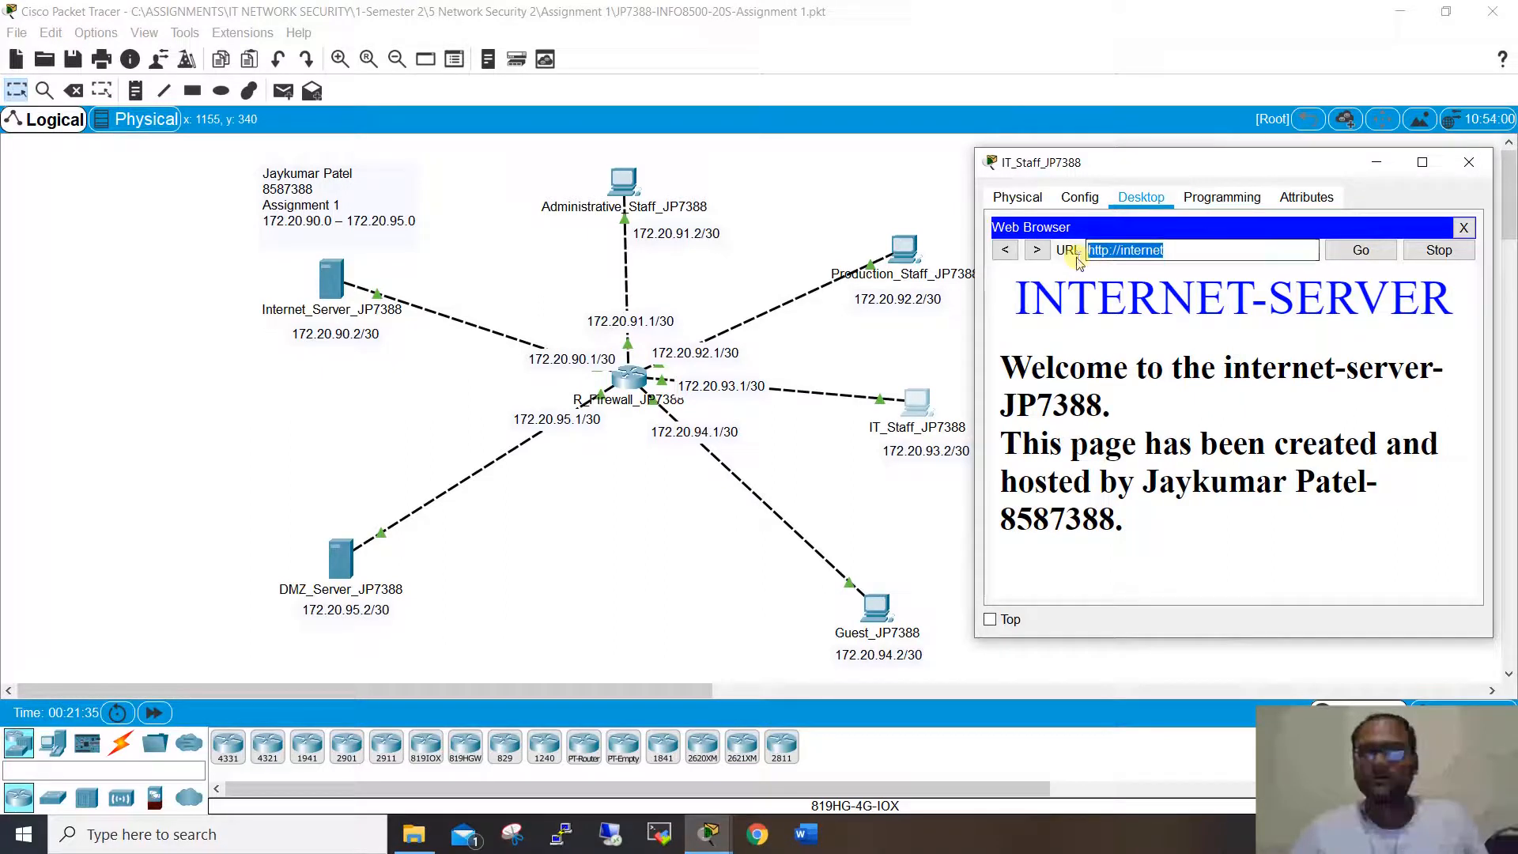
{"action": "type", "text": "dmz"}
{"action": "key", "text": "Return"}
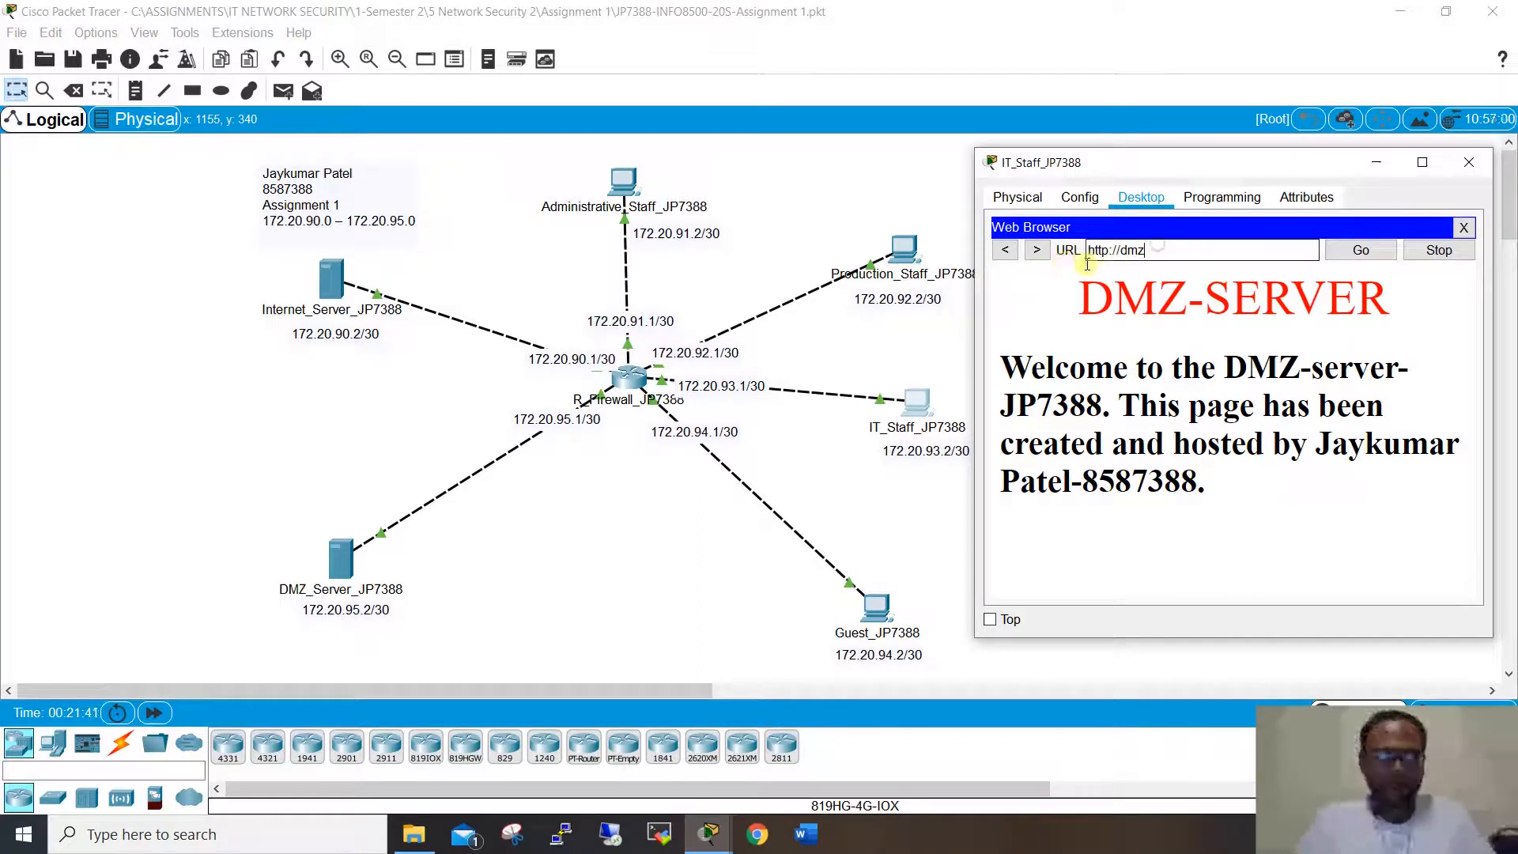
Step: Load the Internet server's page at 172.20.90.2 and the DMZ server's page at 172.20.95.2 from the IT Staff PC
{"action": "triple_click", "coordinate": [1089, 253]}
{"action": "type", "text": "172"}
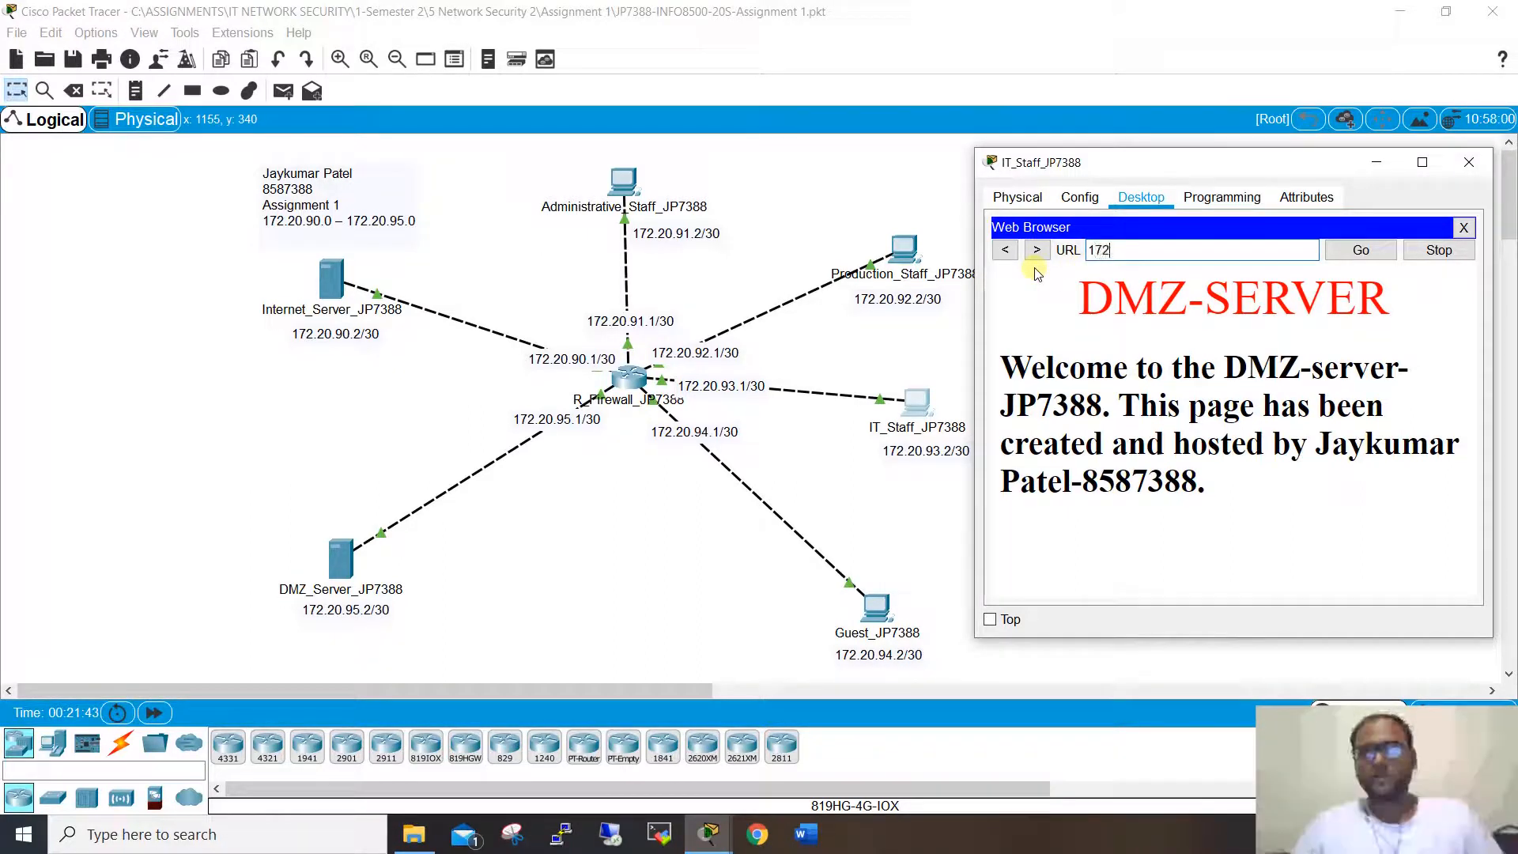
{"action": "type", "text": ".20.90.2"}
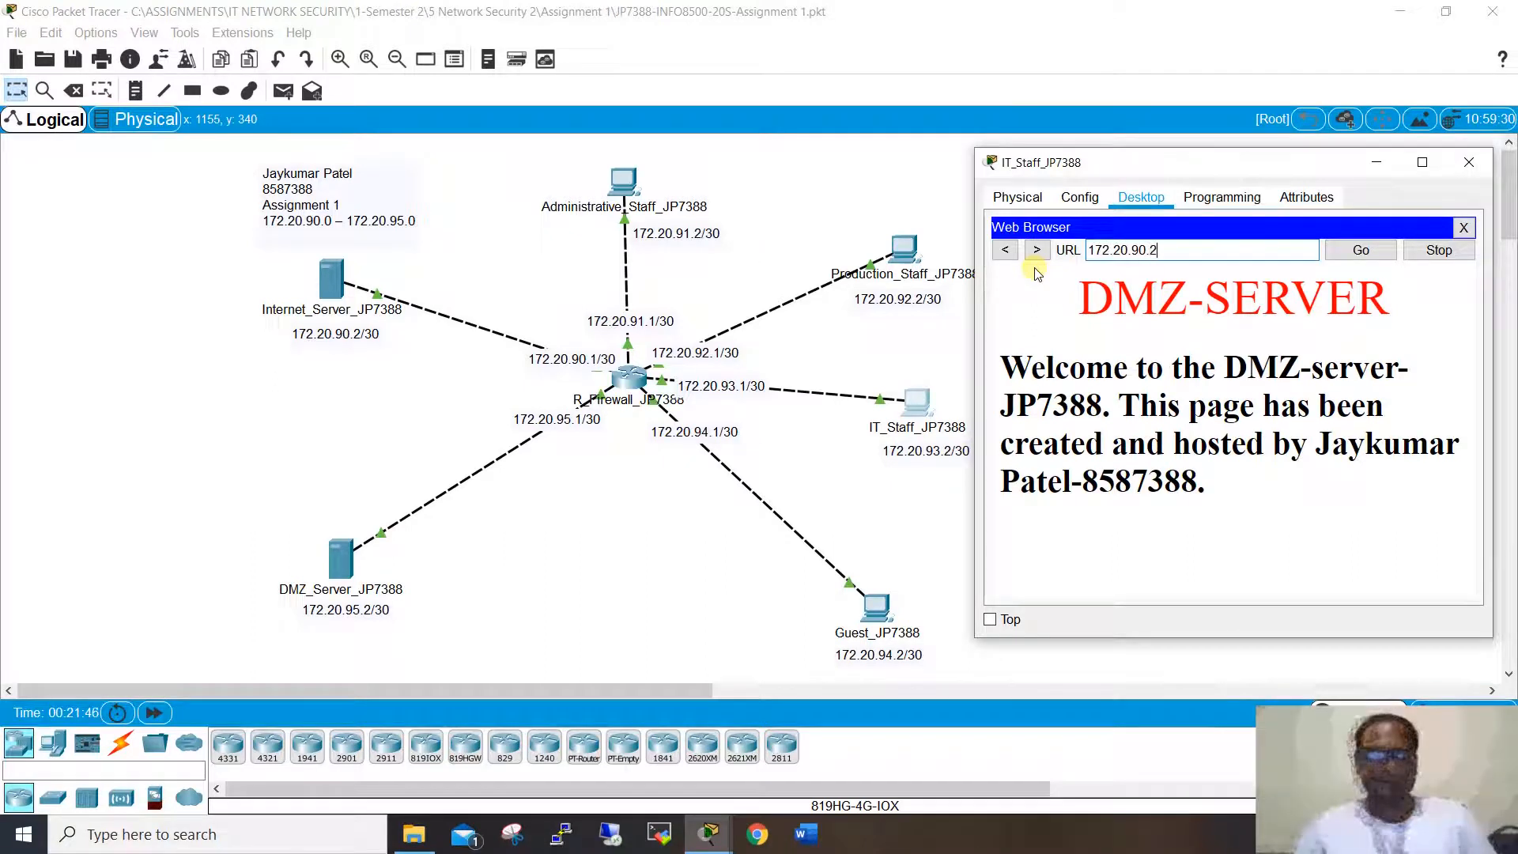
{"action": "key", "text": "Return"}
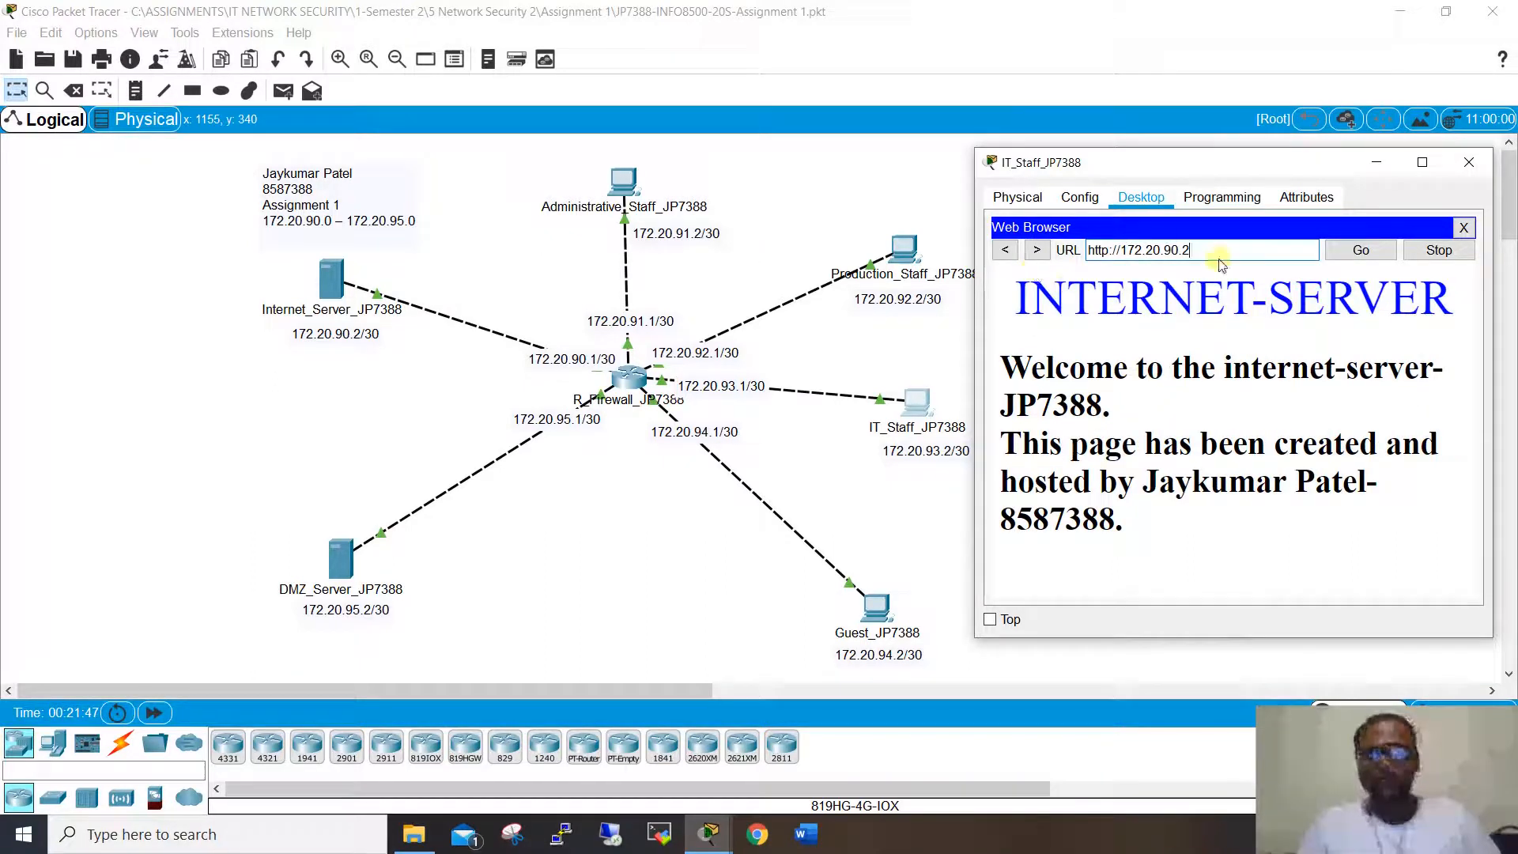
{"action": "left_click_drag", "start_coordinate": [1220, 250], "coordinate": [1170, 255]}
{"action": "type", "text": "5.2"}
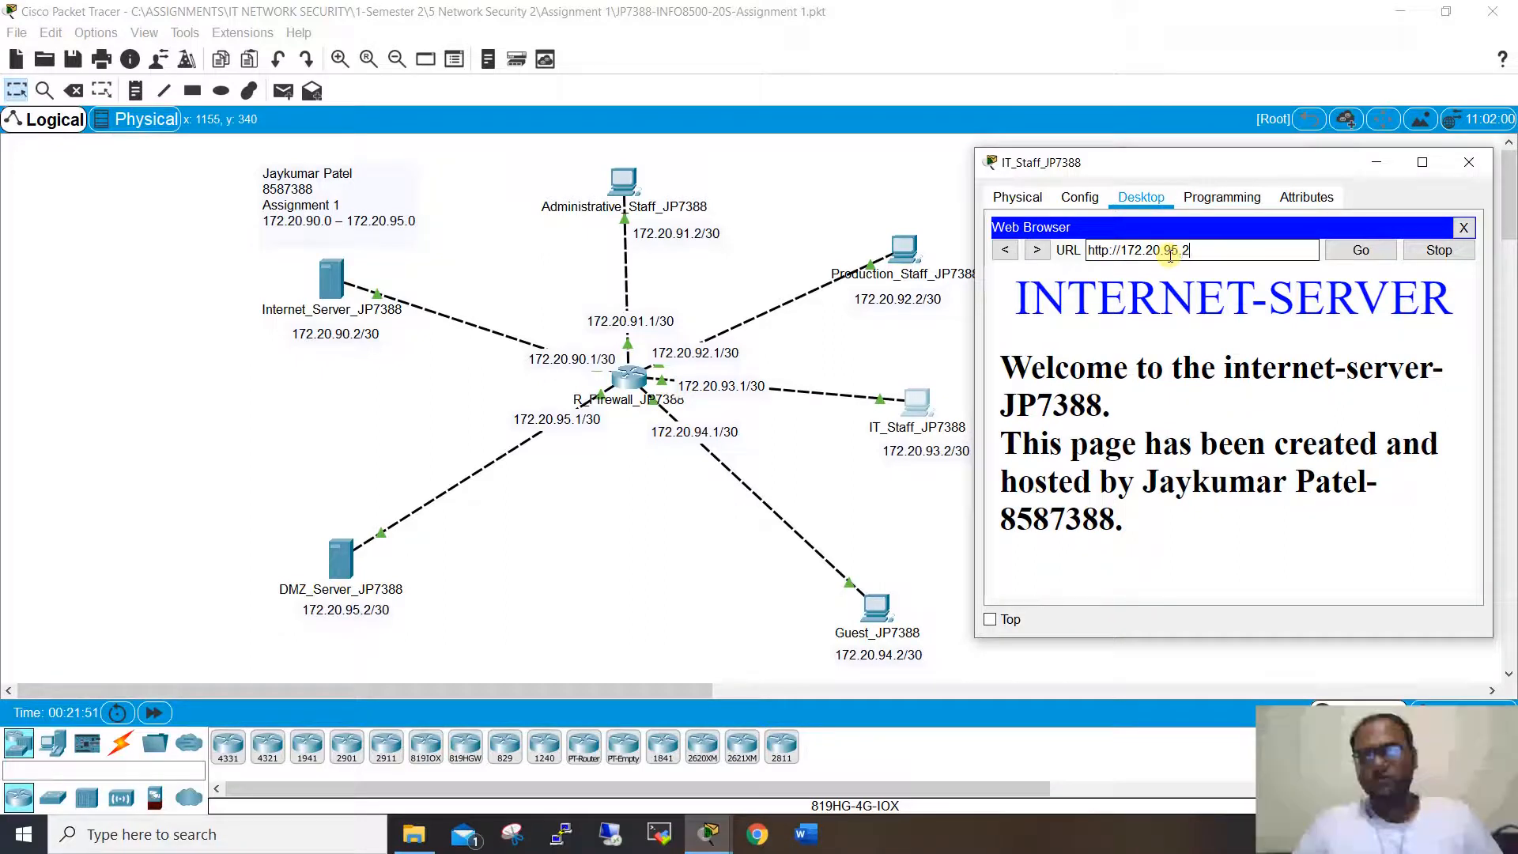
{"action": "key", "text": "Return"}
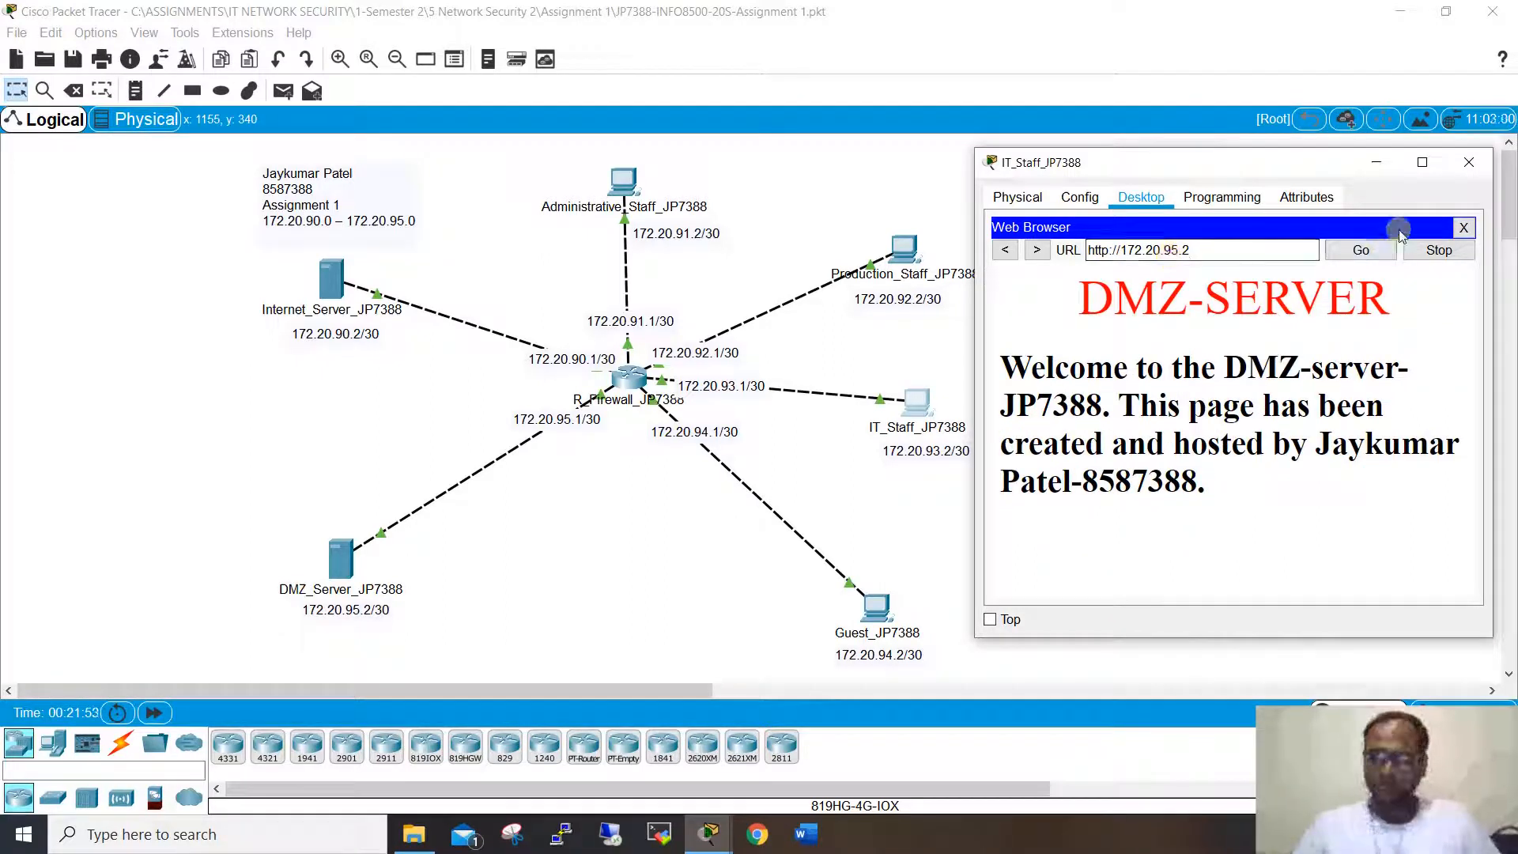
Step: Close the IT Staff PC's browser and run ping -n 2 internet in its command prompt
{"action": "left_click", "coordinate": [1464, 228]}
{"action": "left_click", "coordinate": [1329, 289]}
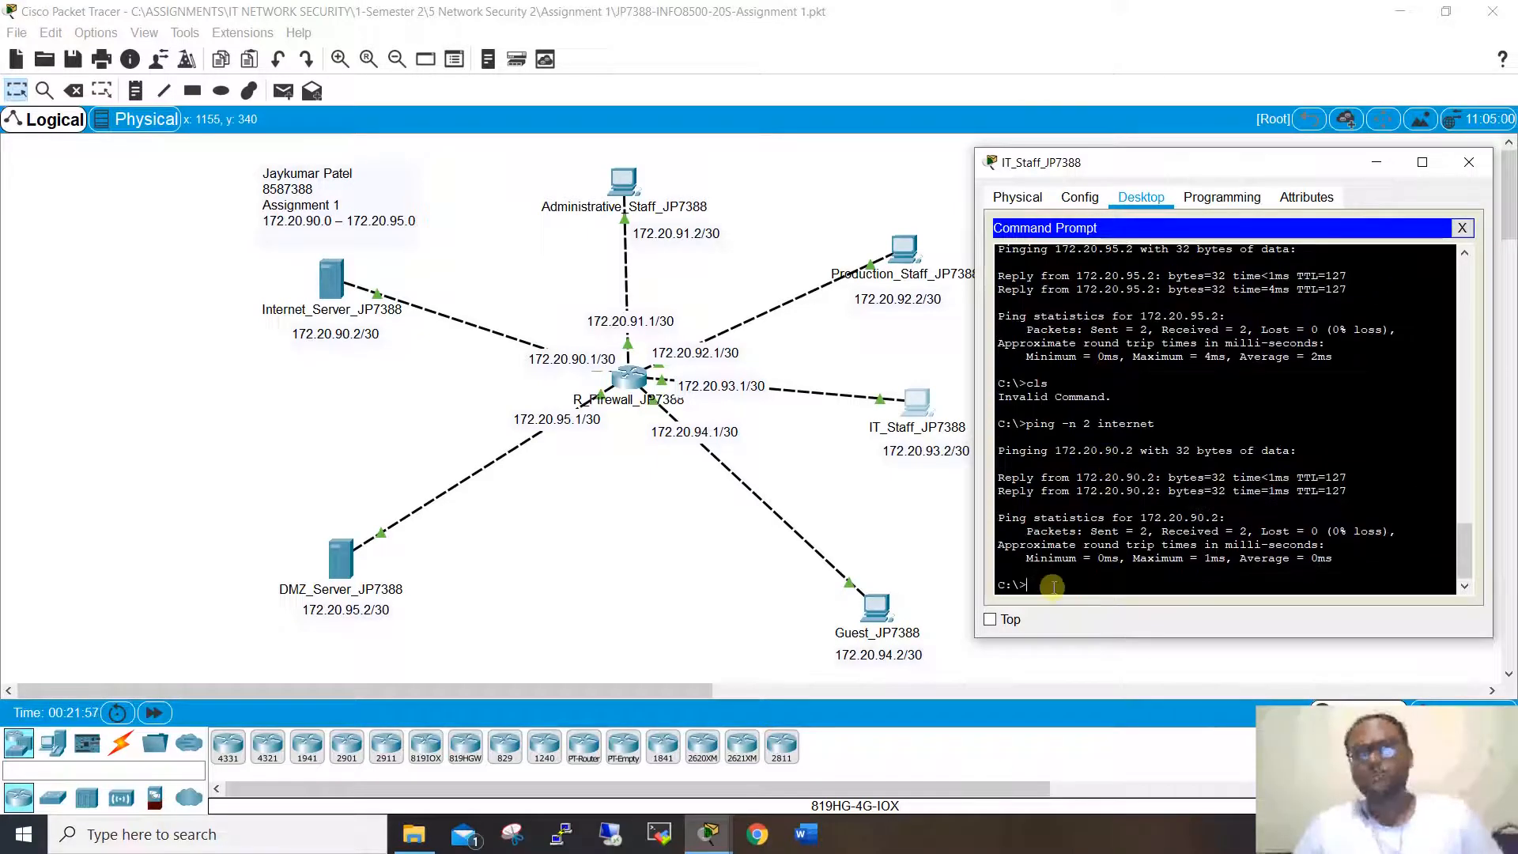
{"action": "key", "text": "Up"}
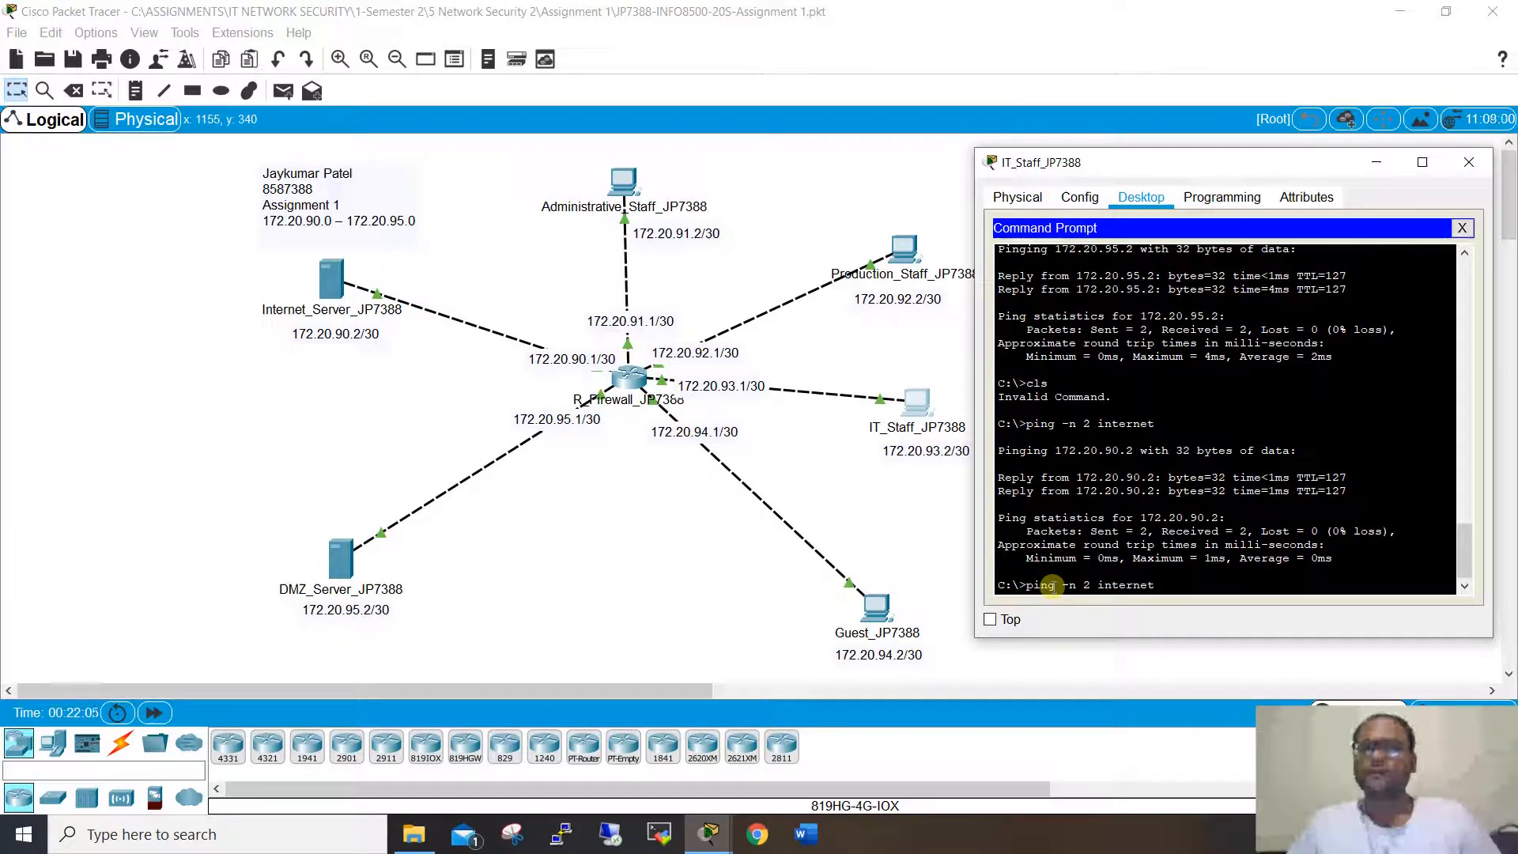
{"action": "key", "text": "Return"}
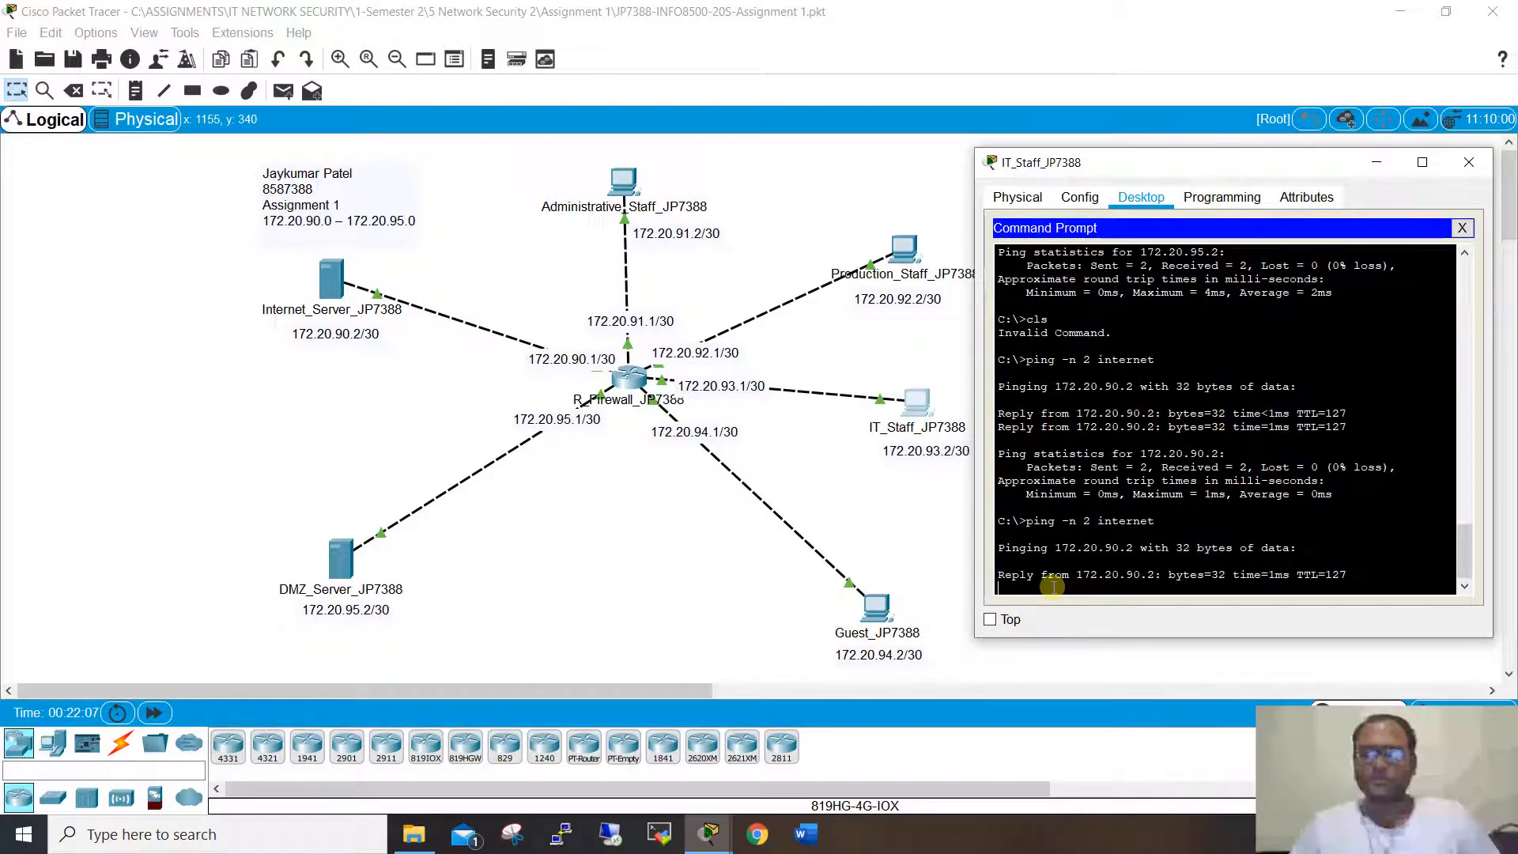
Step: Ping the DMZ server by name from the IT Staff PC with ping -n 2 dmz
{"action": "key", "text": "Up"}
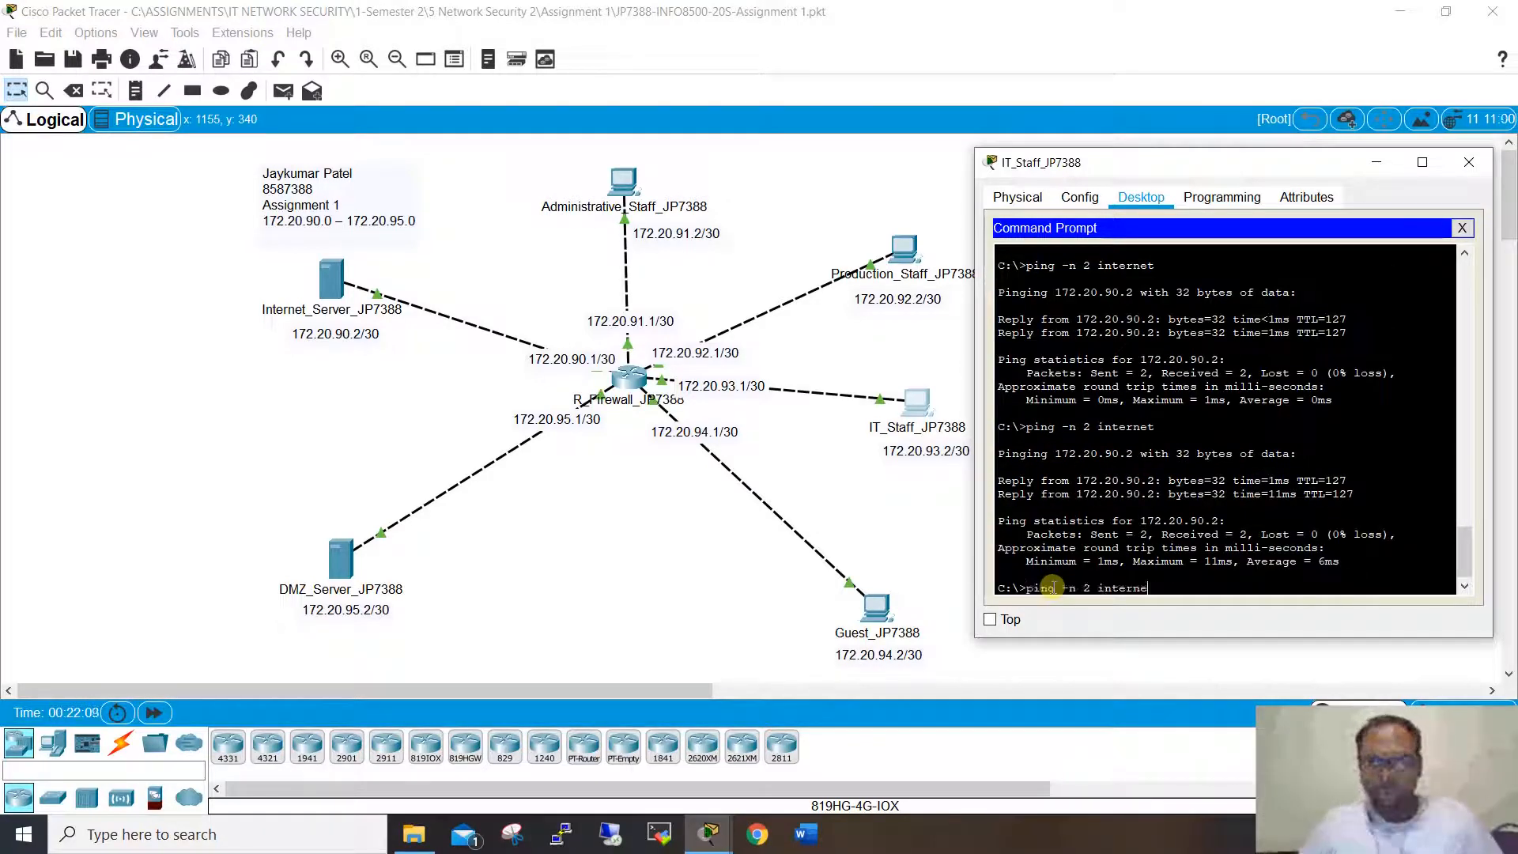
{"action": "key", "text": "BackSpace"}
{"action": "key", "text": "BackSpace"}
{"action": "key", "text": "BackSpace"}
{"action": "key", "text": "BackSpace"}
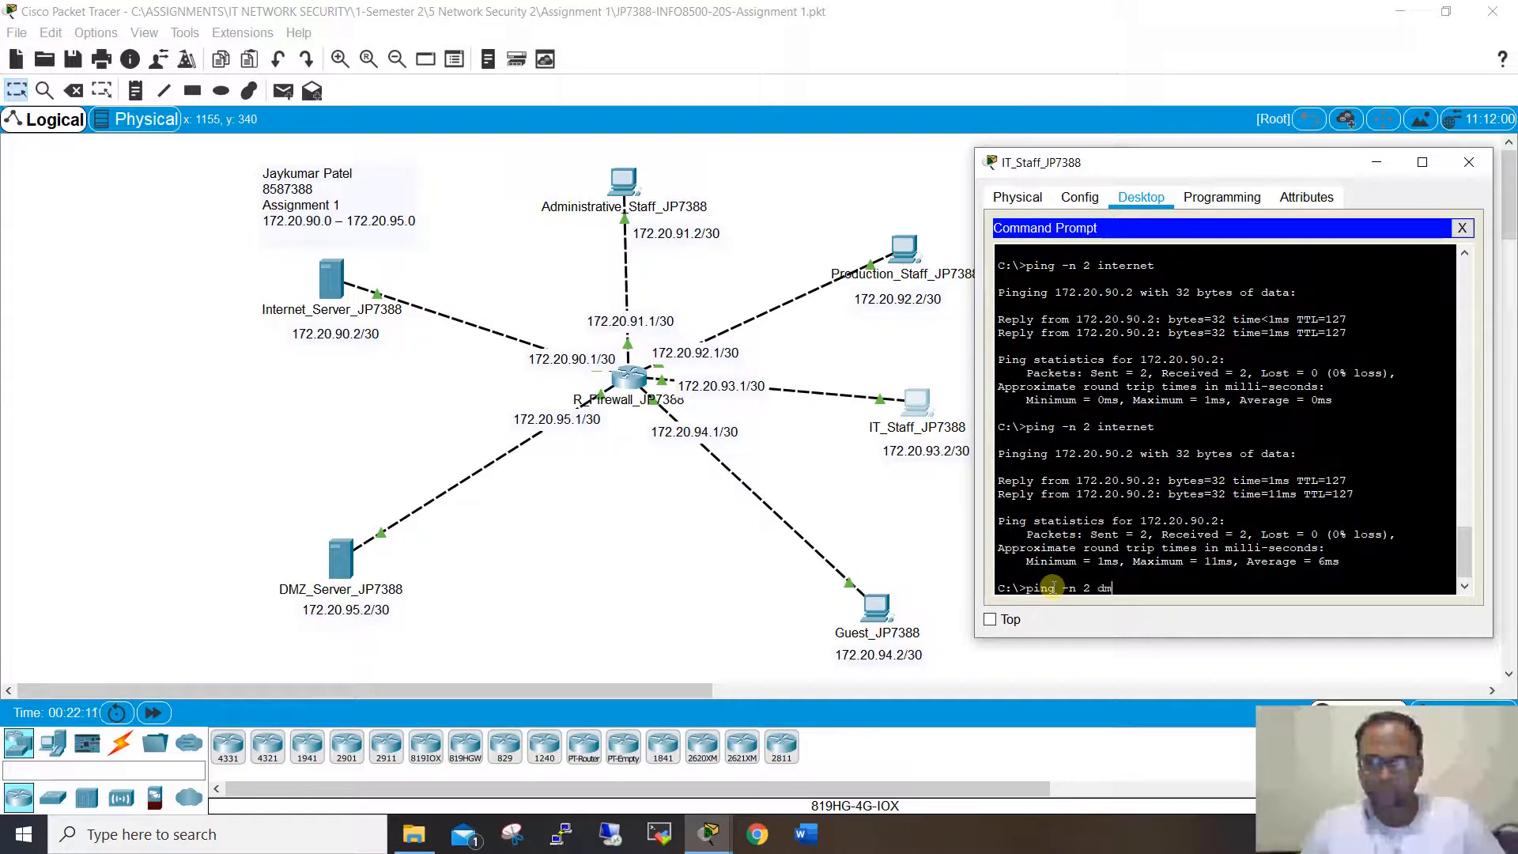
{"action": "type", "text": "dmz"}
{"action": "key", "text": "Return"}
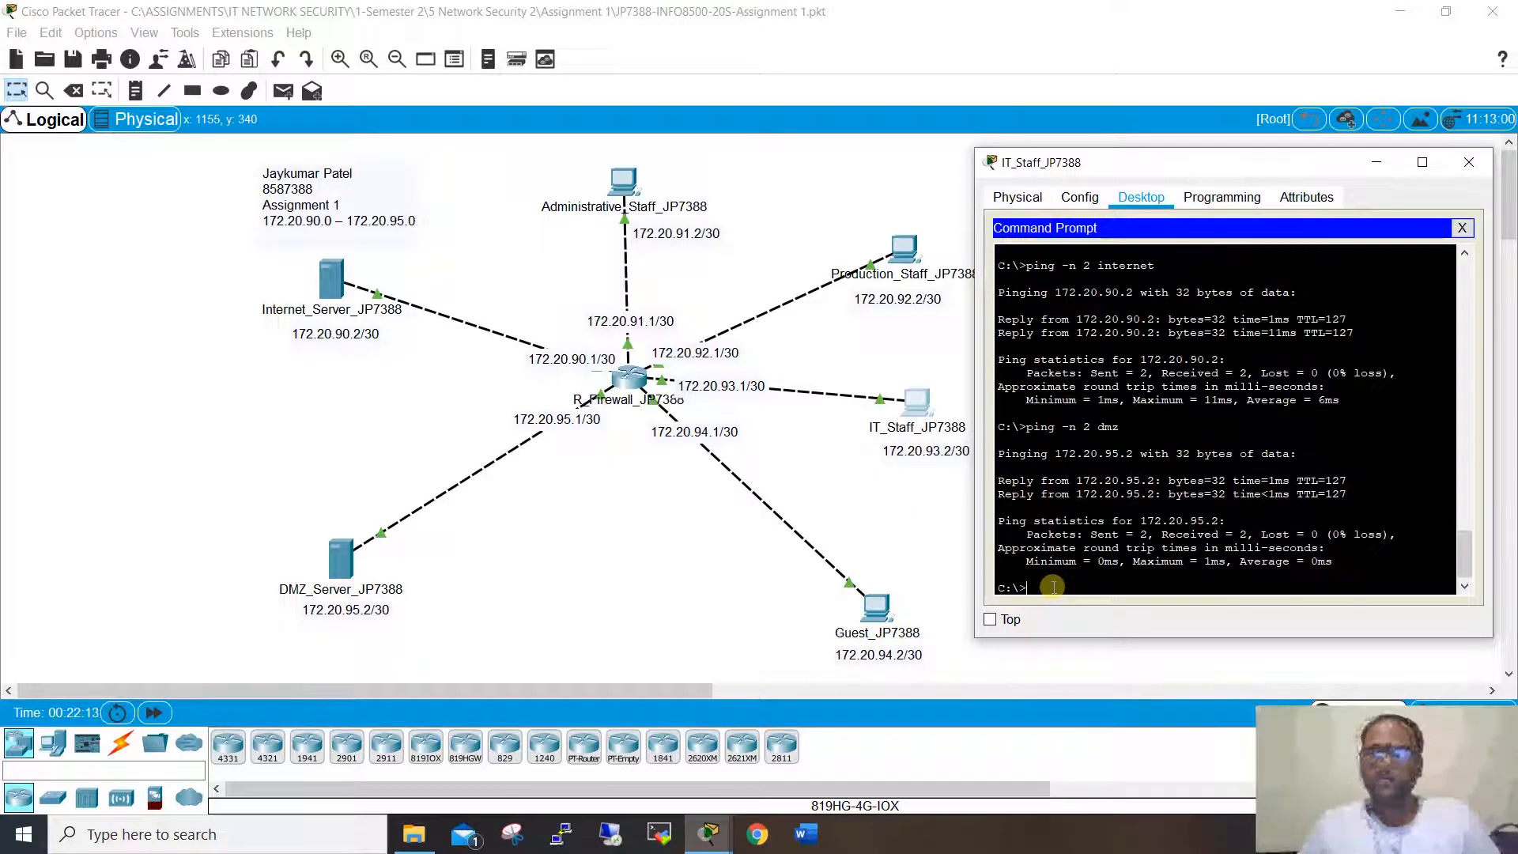
Step: Ping the Administrative and Production Staff PCs from the IT Staff PC with ping -n 2 admin and ping -n 2 production
{"action": "key", "text": "Up"}
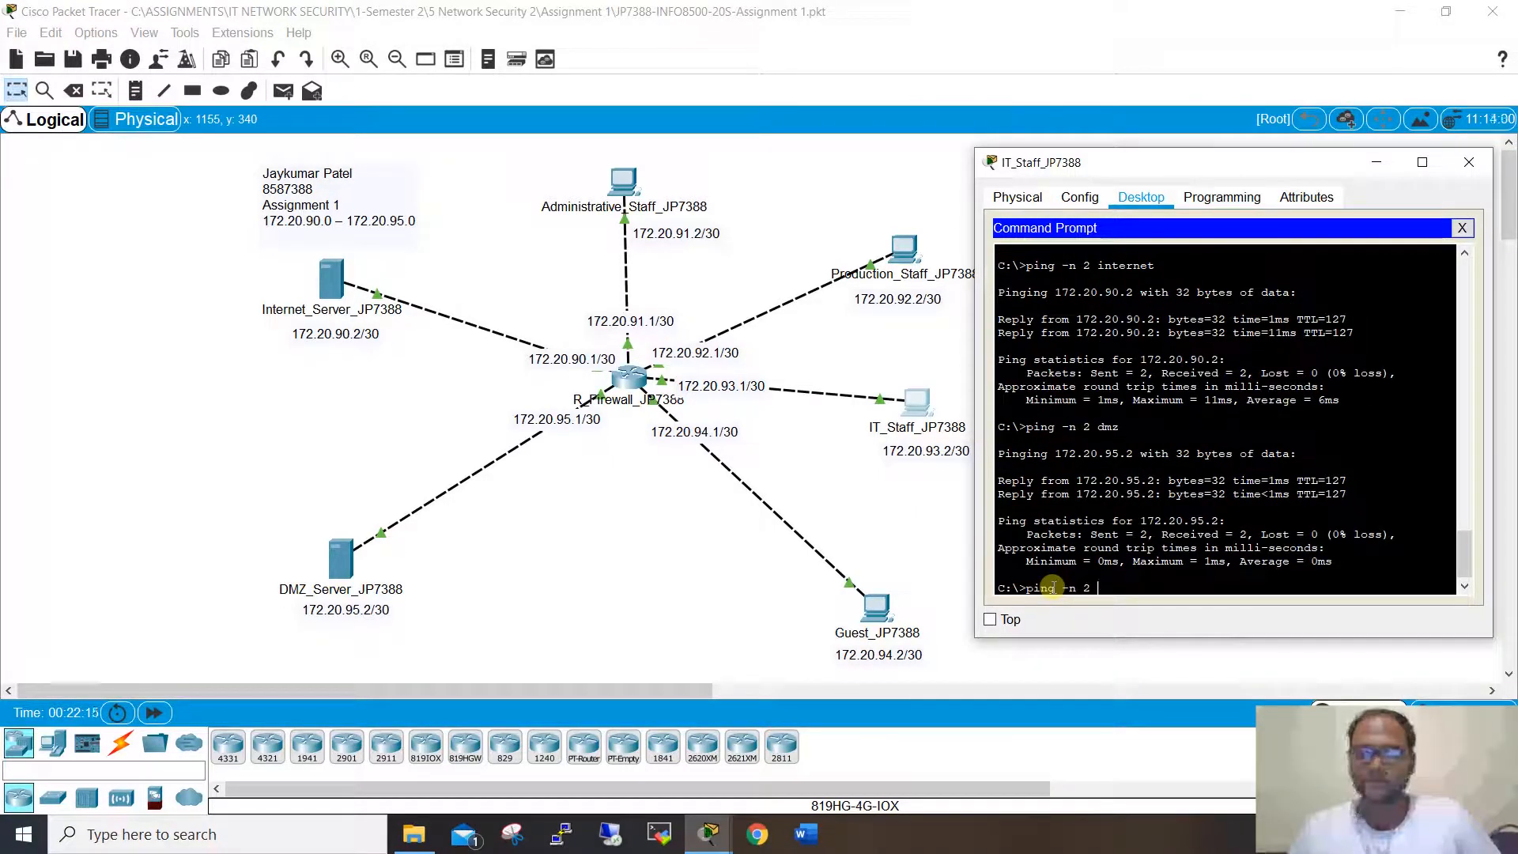
{"action": "type", "text": "admin"}
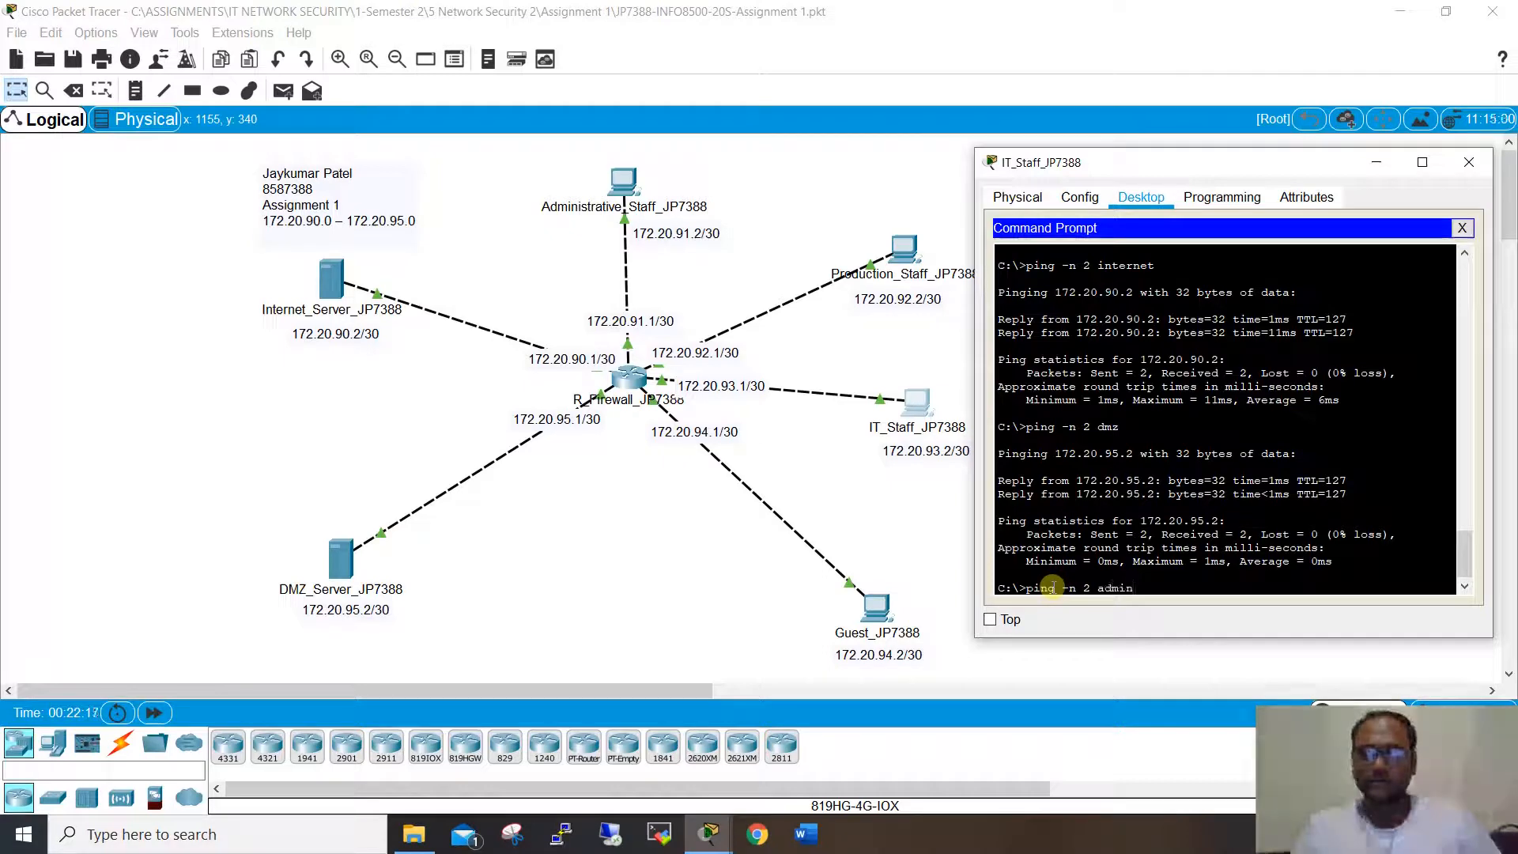
{"action": "key", "text": "Return"}
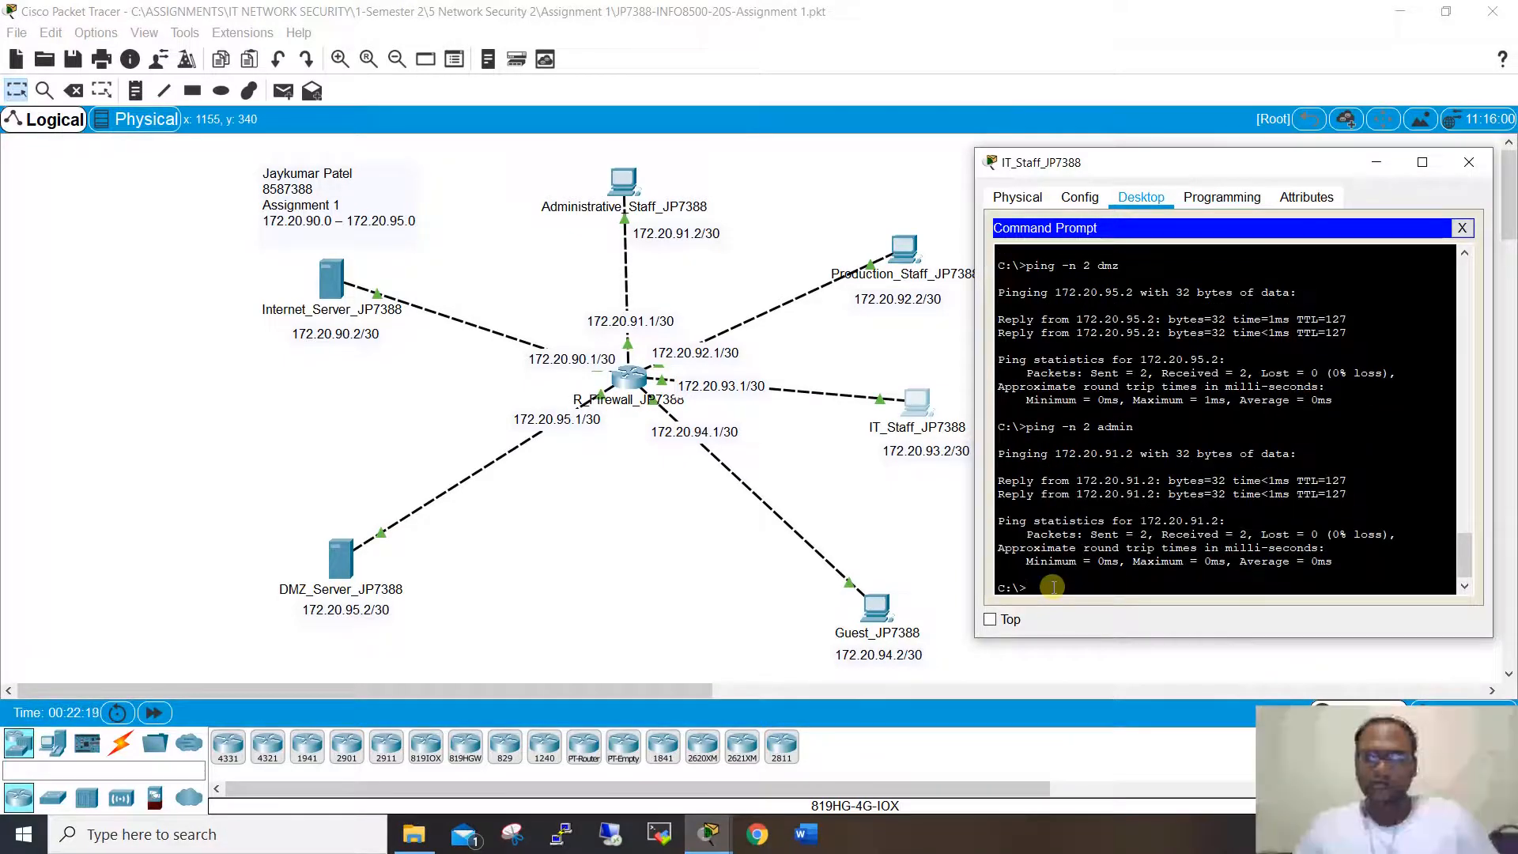
{"action": "key", "text": "Up"}
{"action": "key", "text": "BackSpace"}
{"action": "key", "text": "BackSpace"}
{"action": "key", "text": "BackSpace"}
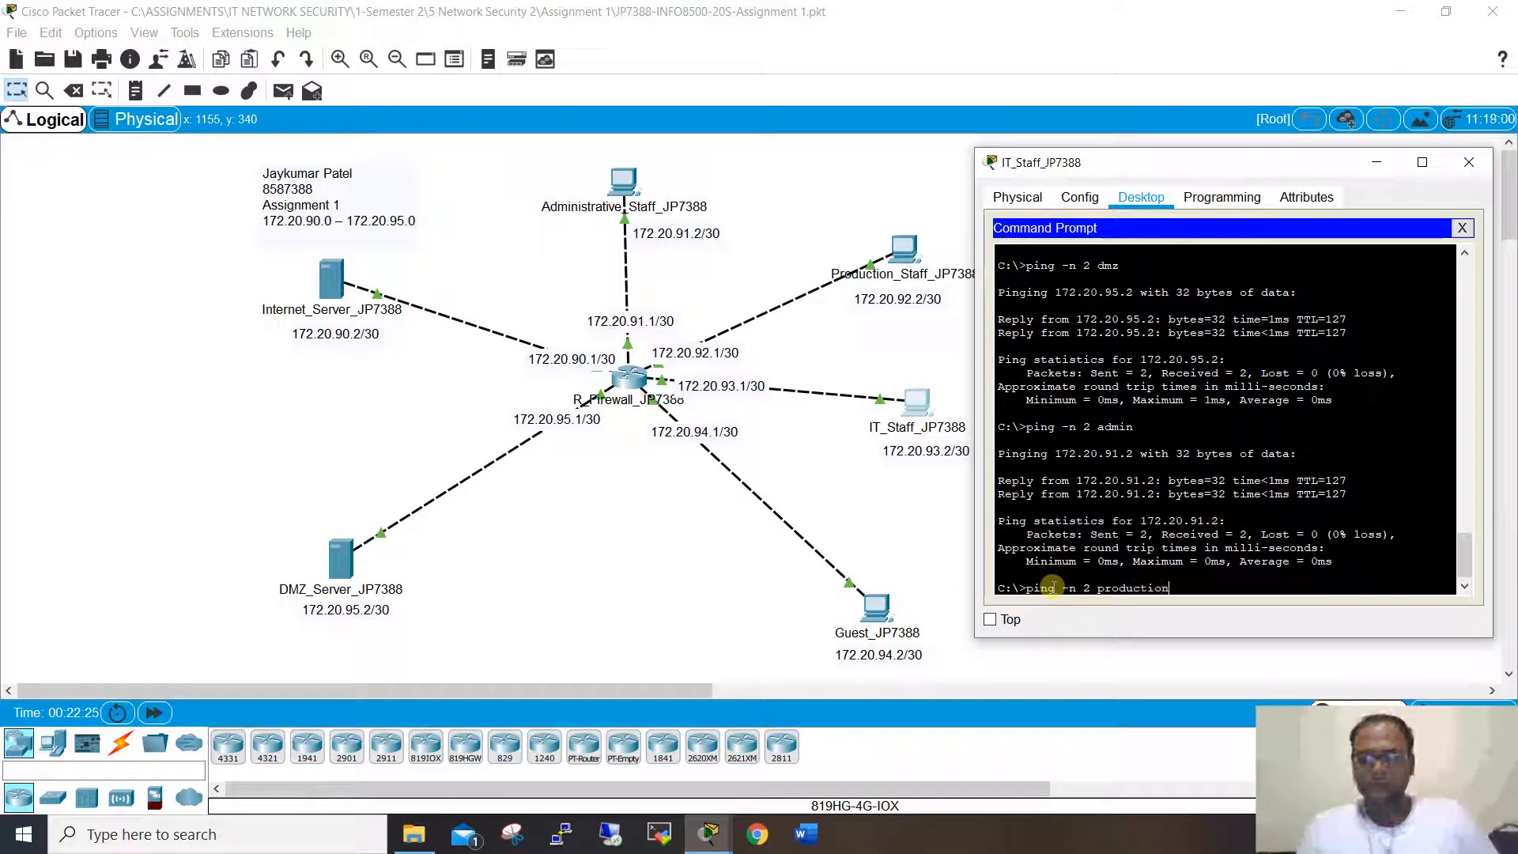
{"action": "key", "text": "Return"}
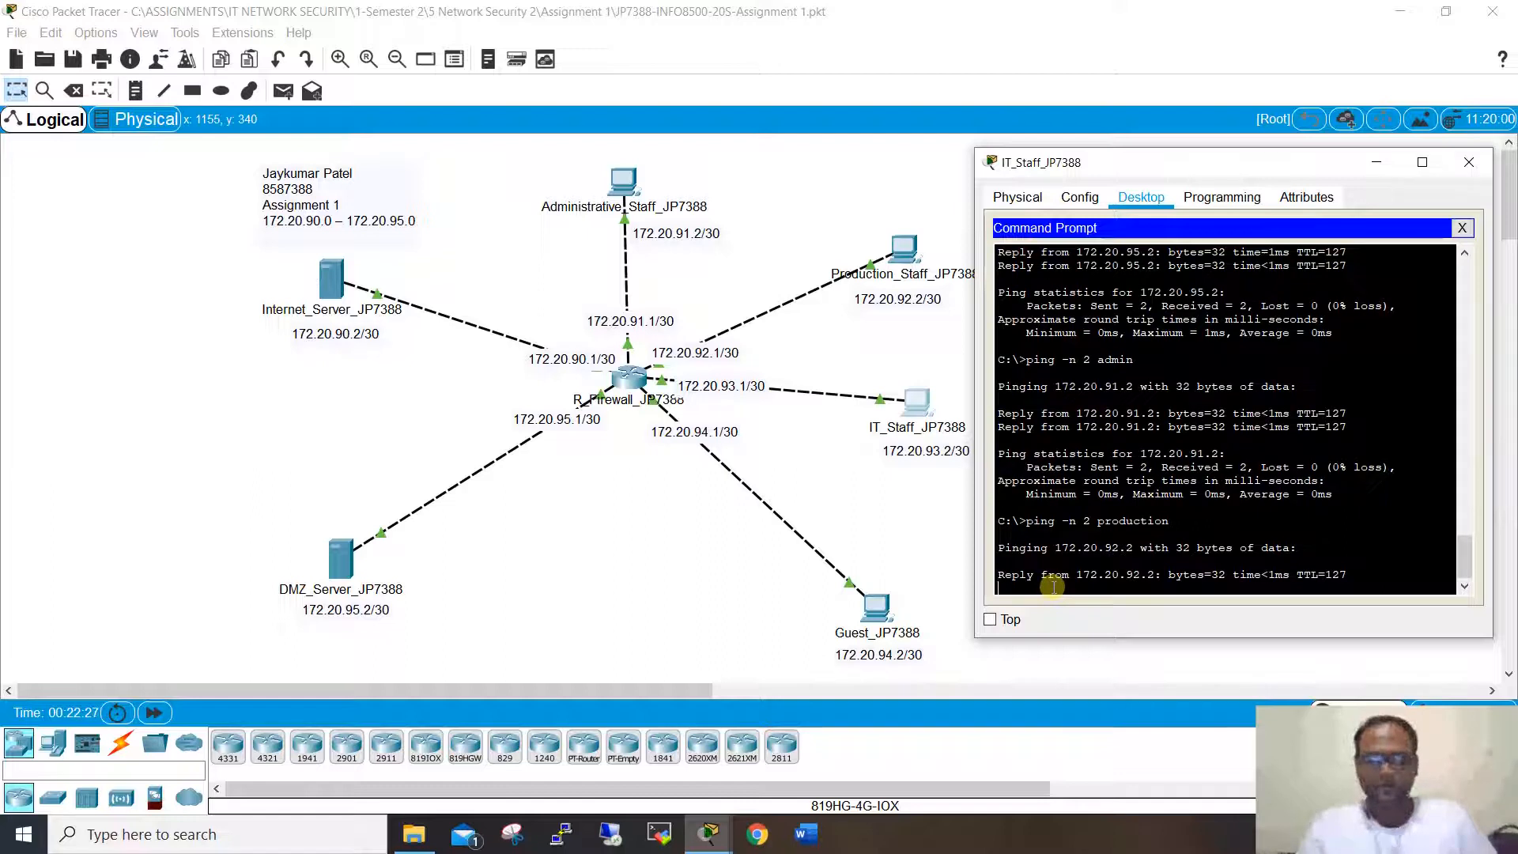
Step: Ping the Guest PC from the IT Staff PC with ping -n 2 guest
{"action": "key", "text": "Up"}
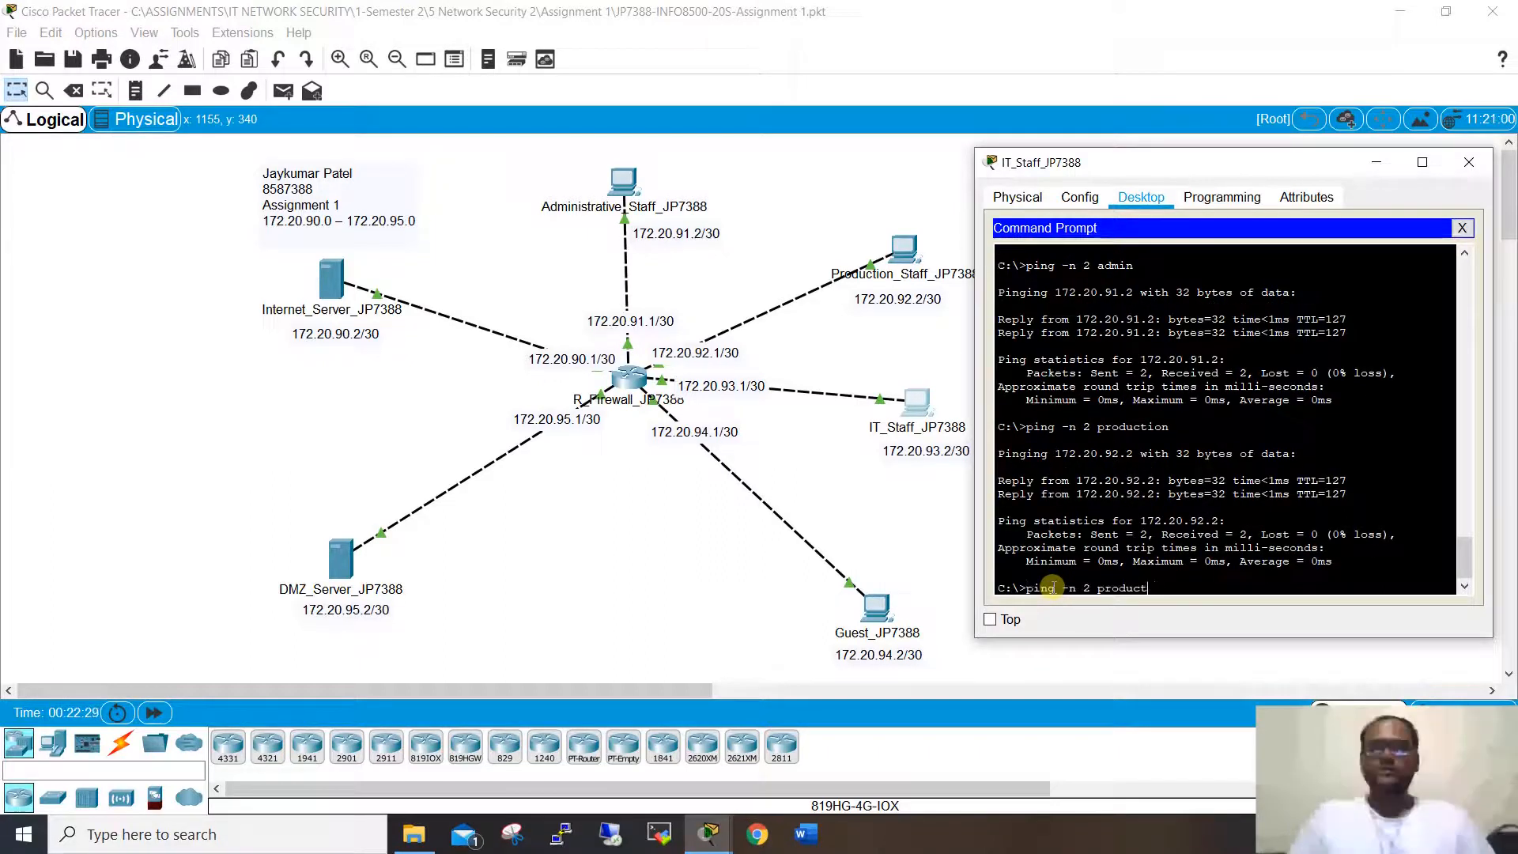
{"action": "key", "text": "BackSpace"}
{"action": "key", "text": "BackSpace"}
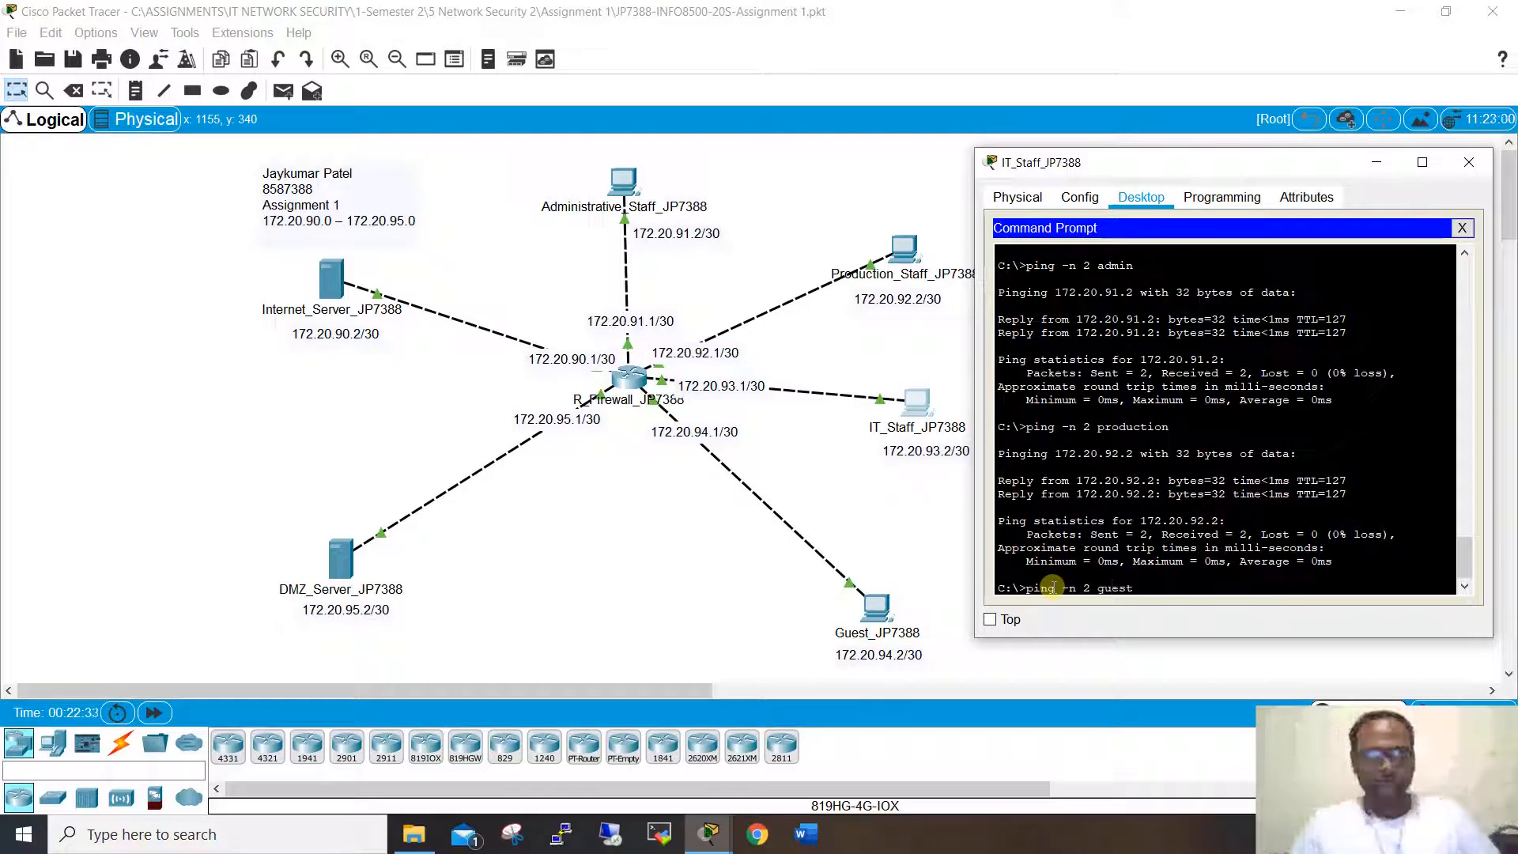
{"action": "key", "text": "Return"}
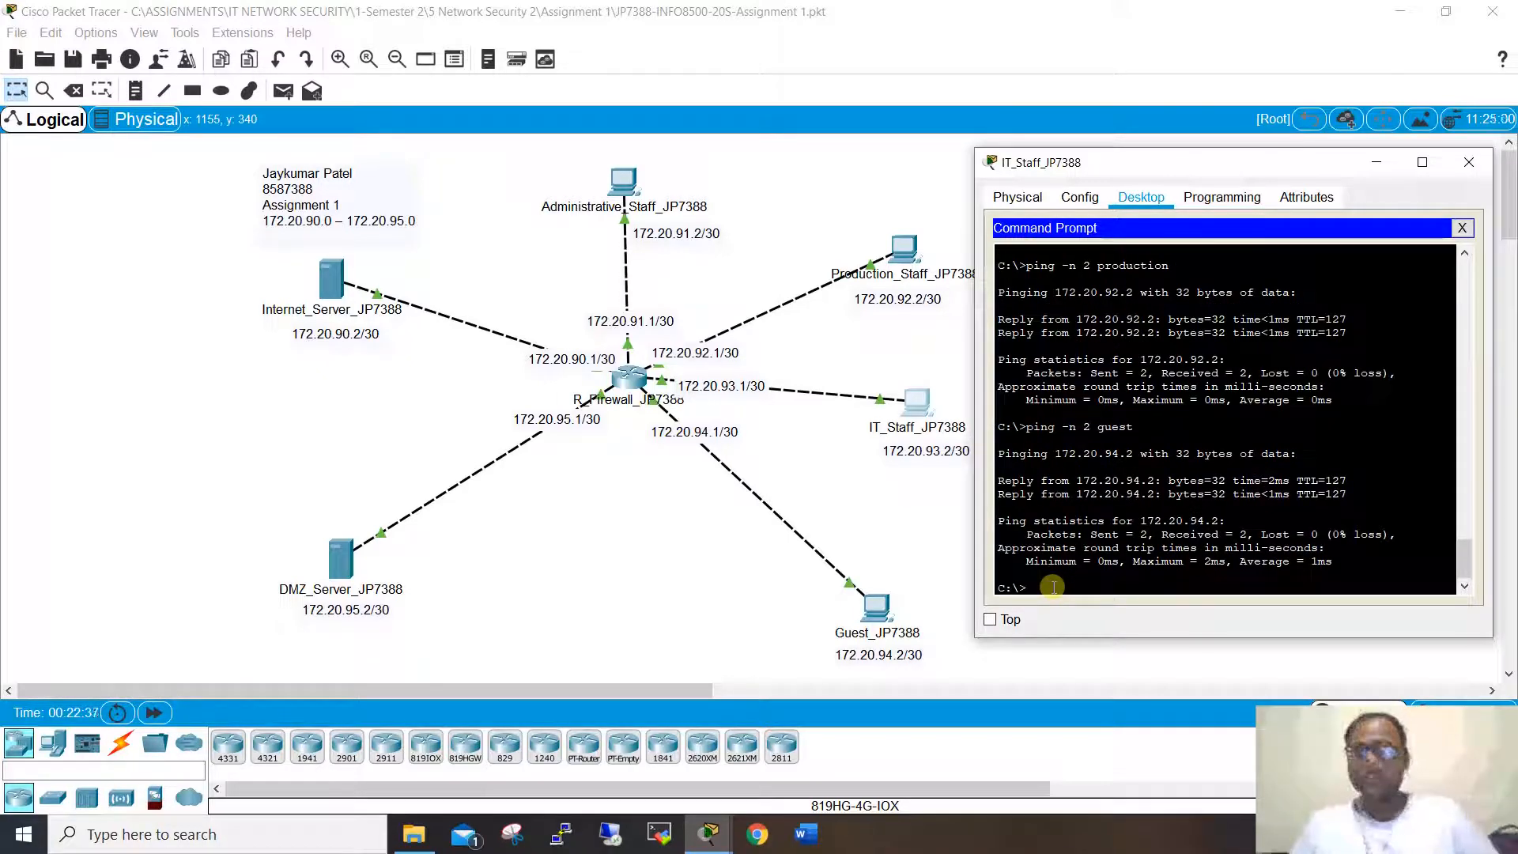
Step: Close the IT Staff PC's window and load the Internet server's page at 172.20.90.2 in the Guest PC's web browser
{"action": "left_click", "coordinate": [1468, 162]}
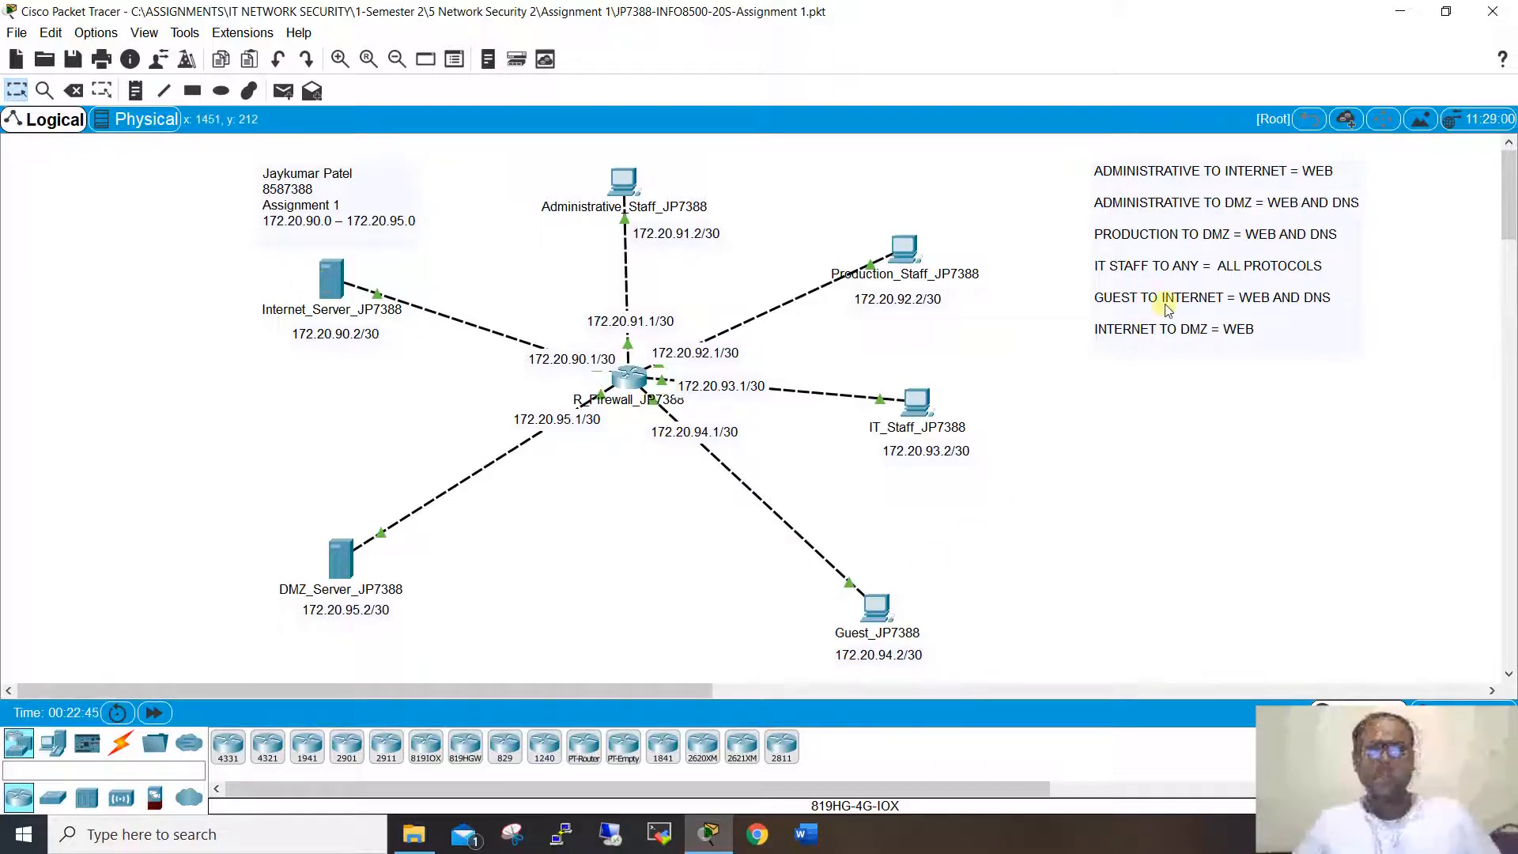
{"action": "left_click", "coordinate": [877, 606]}
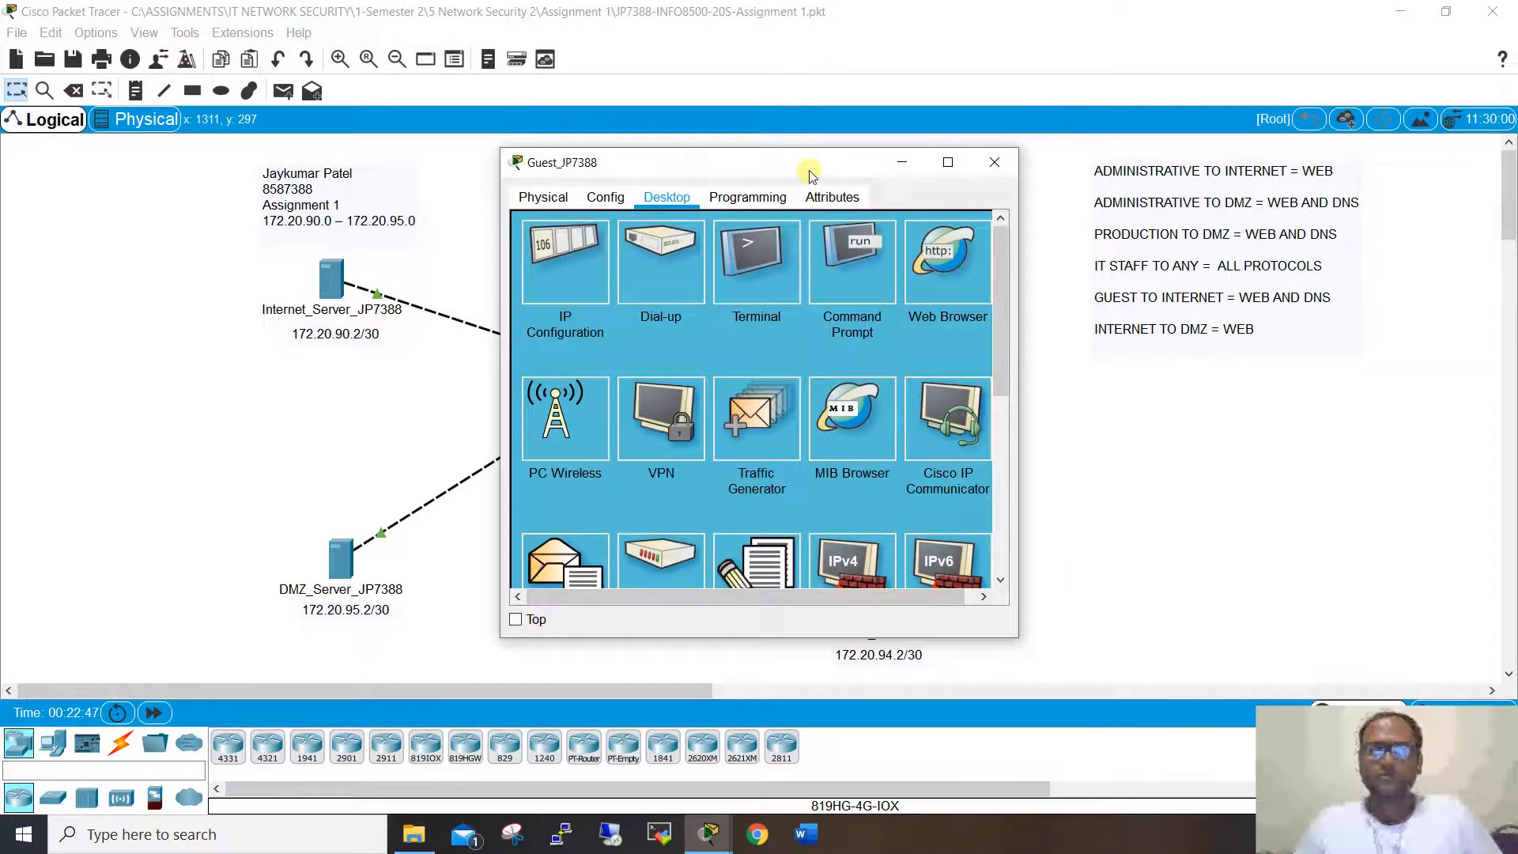
{"action": "left_click_drag", "start_coordinate": [810, 174], "coordinate": [1240, 155]}
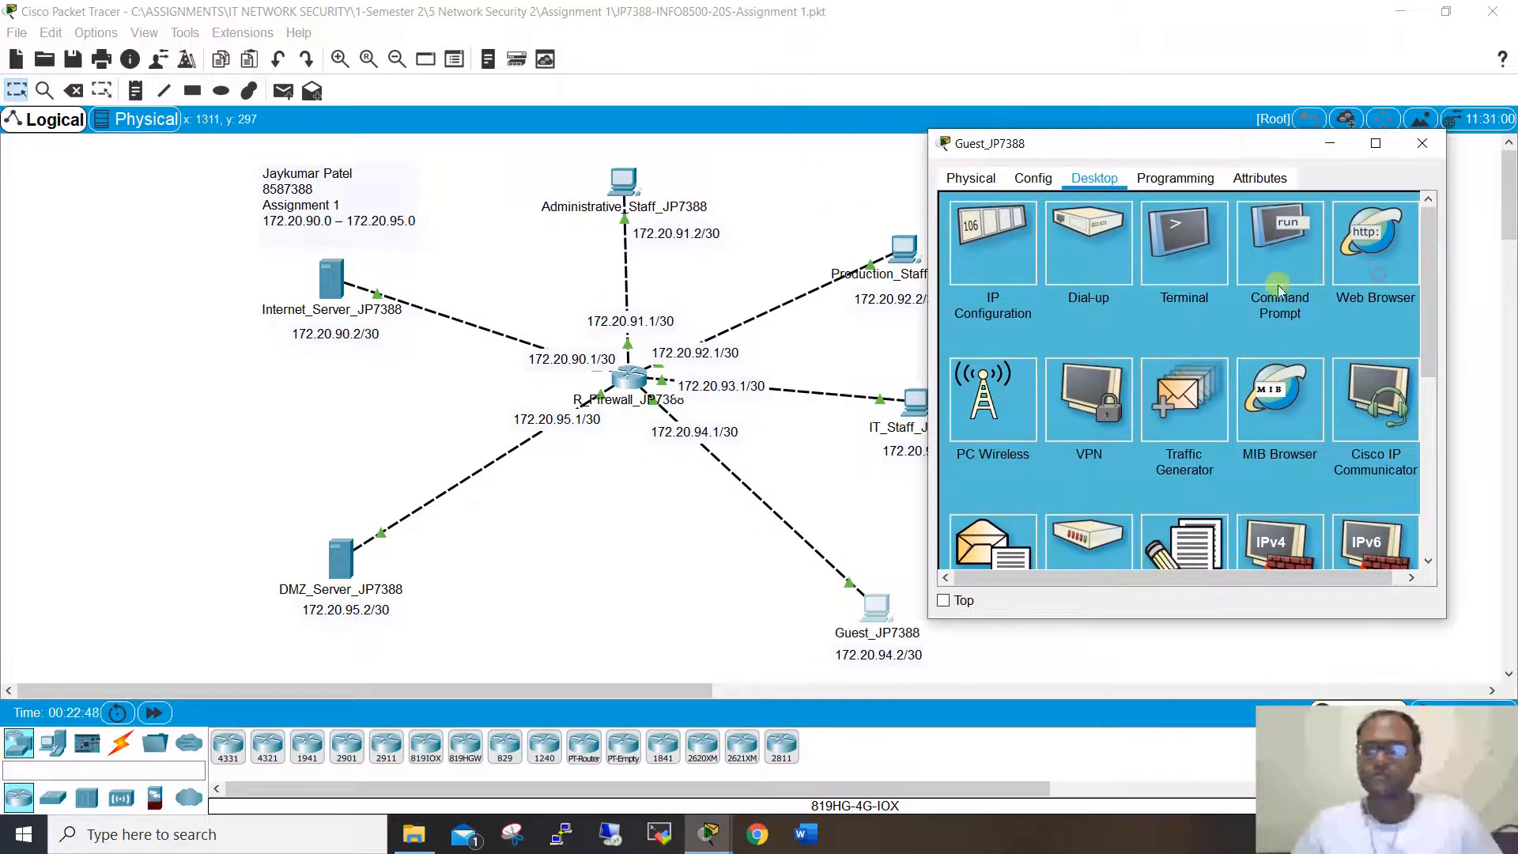
{"action": "left_click", "coordinate": [1376, 242]}
{"action": "left_click", "coordinate": [1086, 235]}
{"action": "type", "text": "17"}
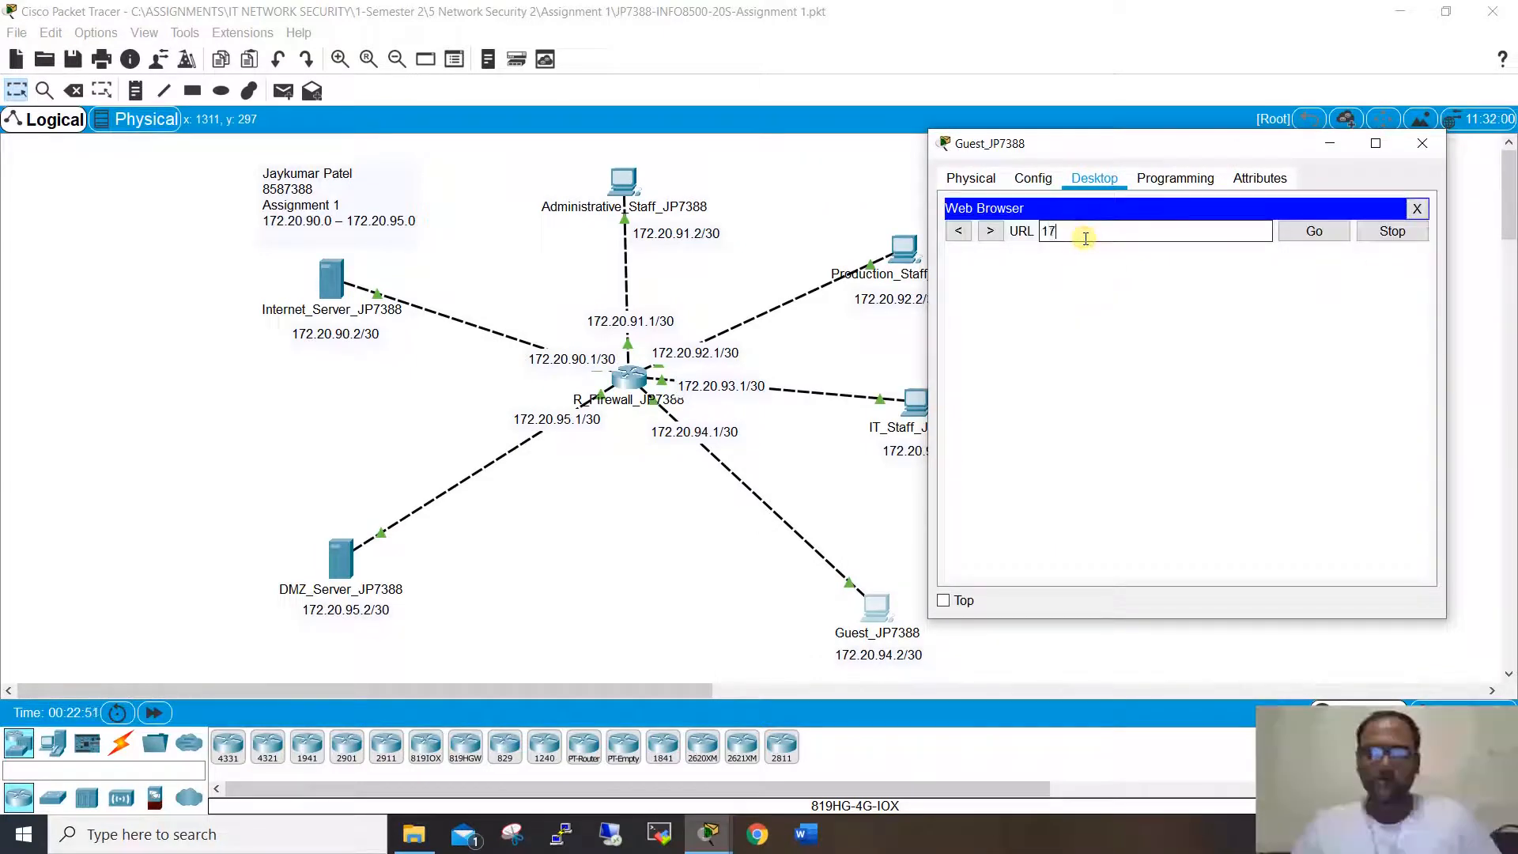
{"action": "type", "text": "2.20.90.2"}
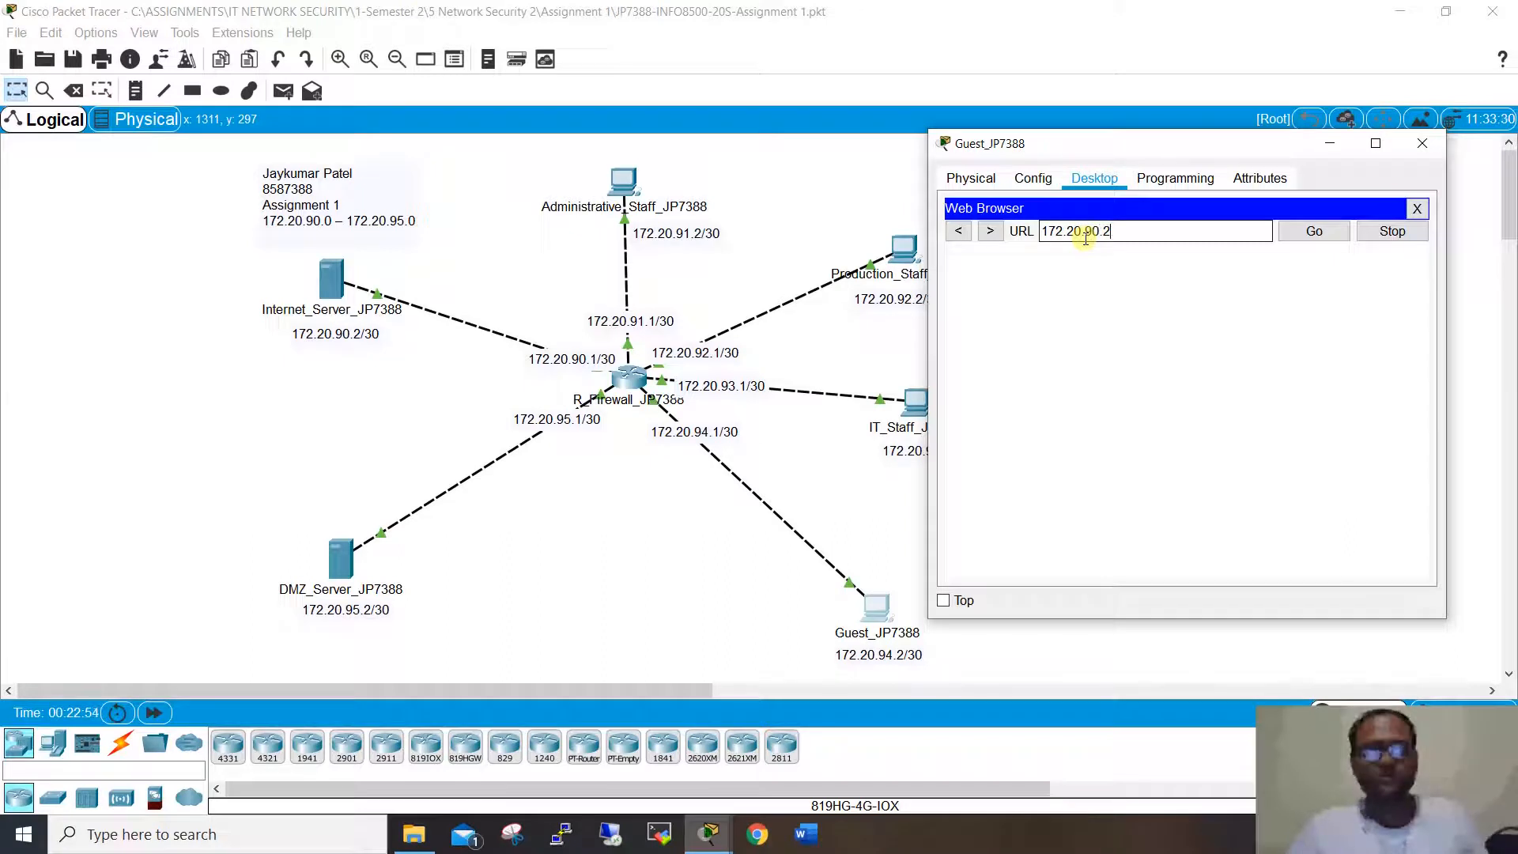
{"action": "key", "text": "Return"}
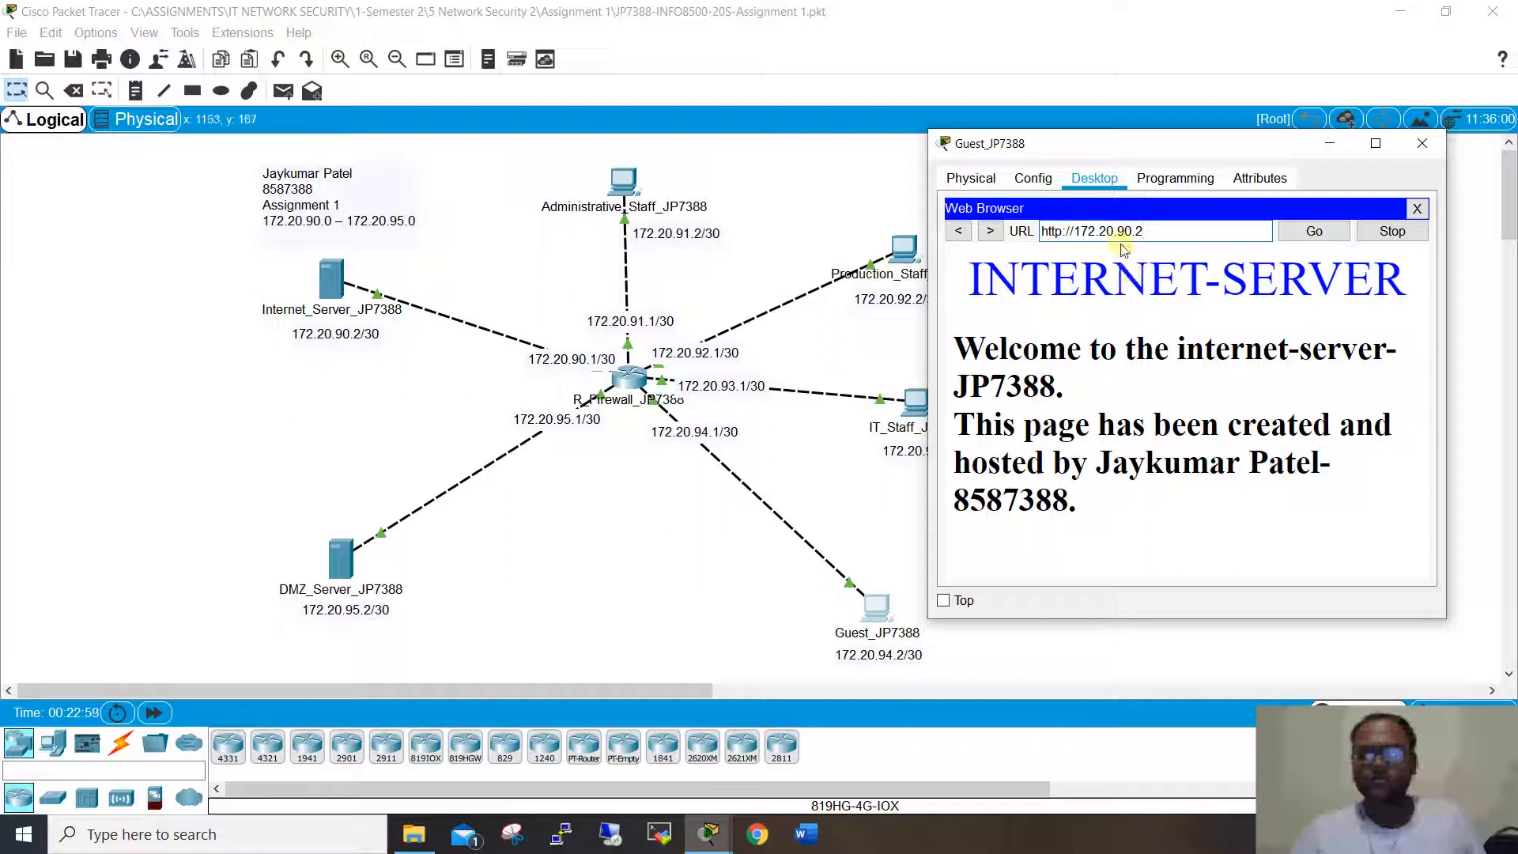
{"action": "left_click_drag", "start_coordinate": [1150, 231], "coordinate": [1074, 231]}
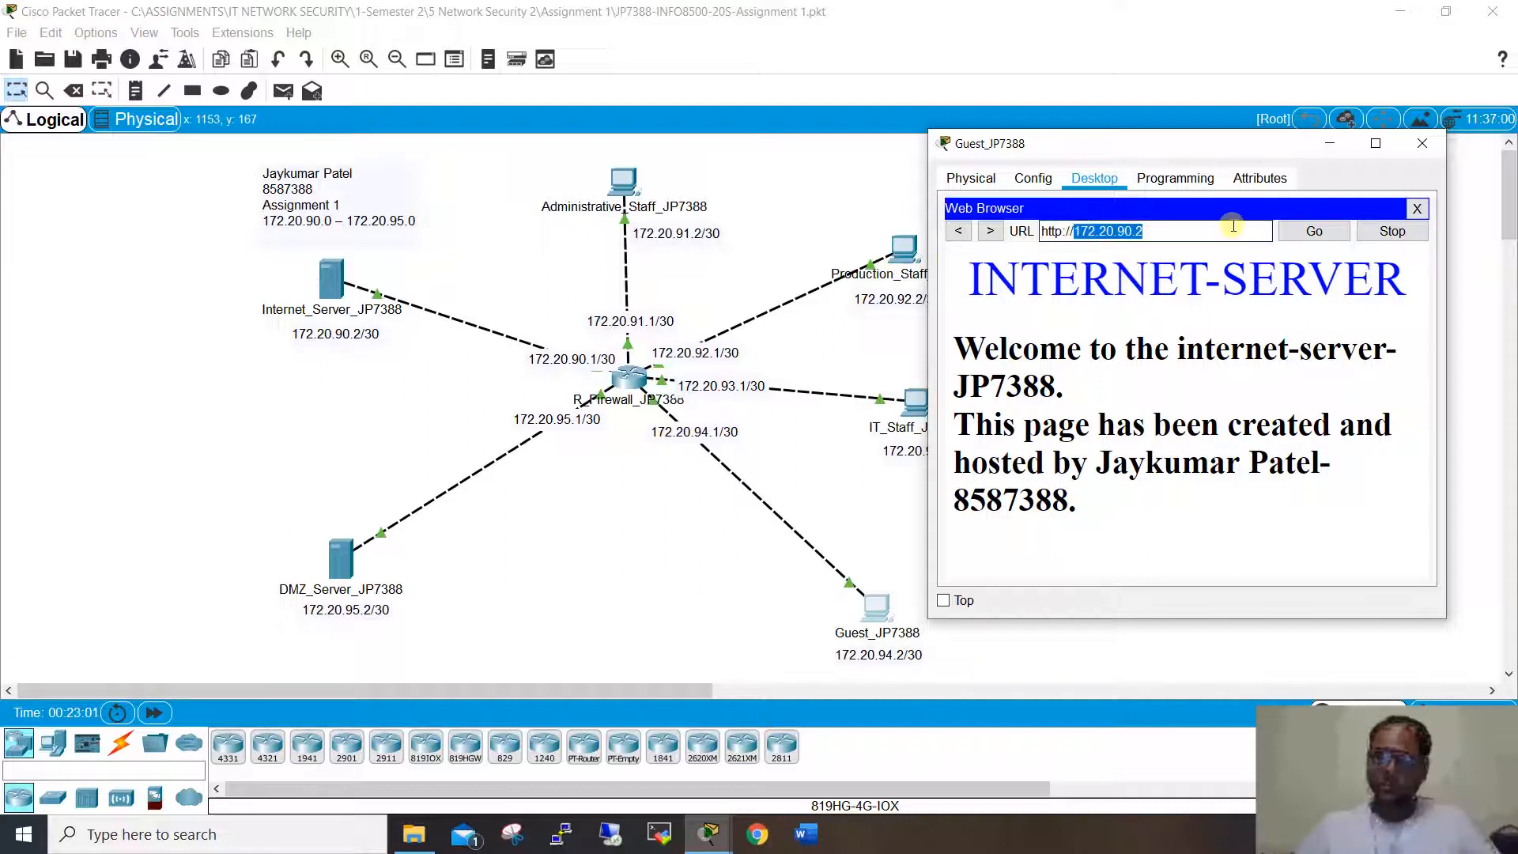
{"action": "type", "text": "internet"}
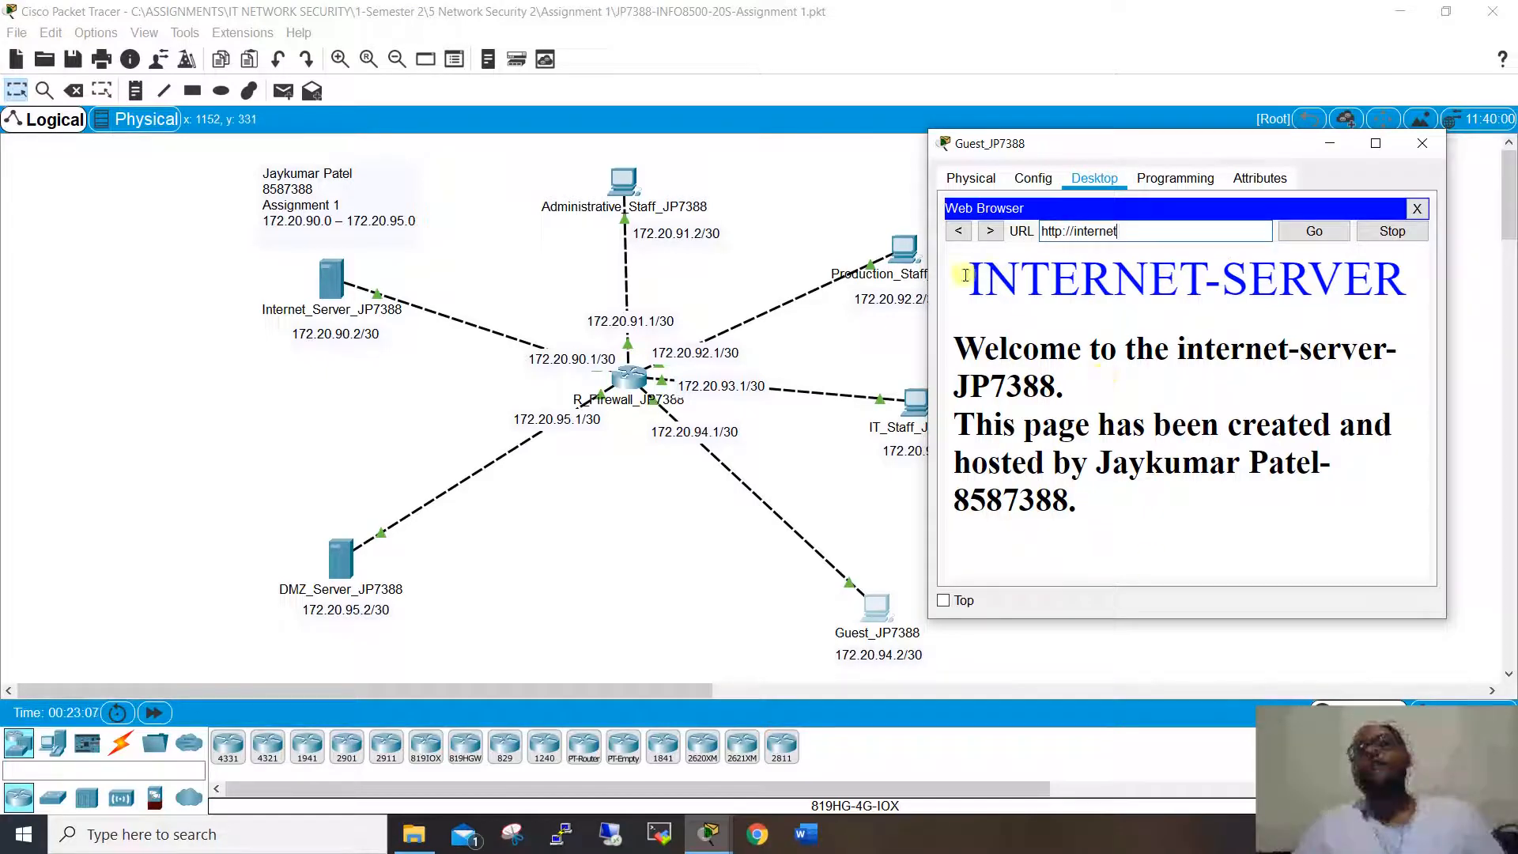
{"action": "left_click", "coordinate": [1422, 141]}
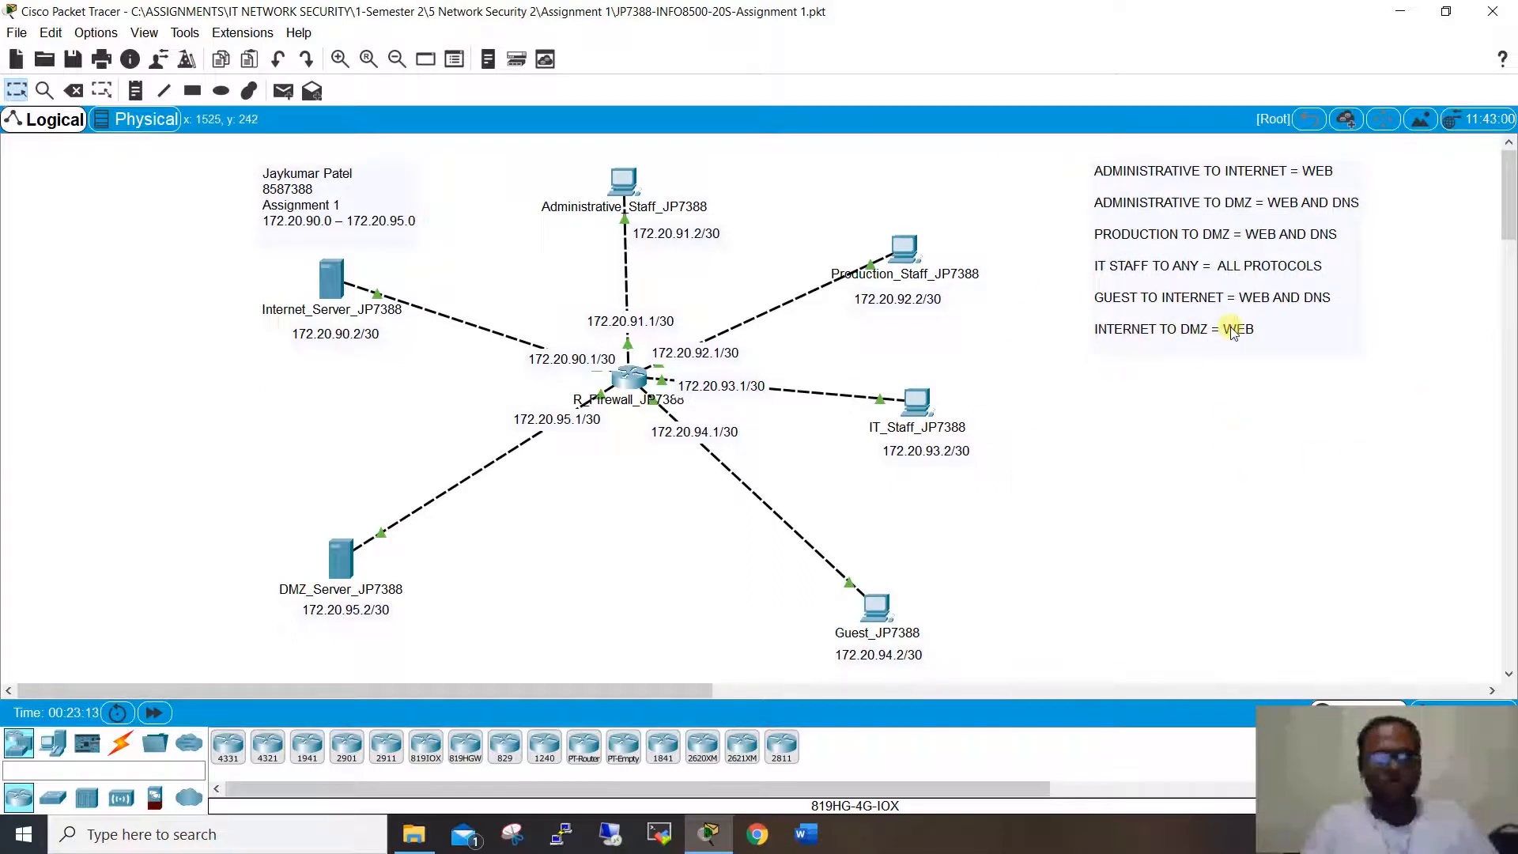
Step: Request the DMZ server's private address 172.20.95.2 in the Internet server's web browser
{"action": "left_click", "coordinate": [329, 279]}
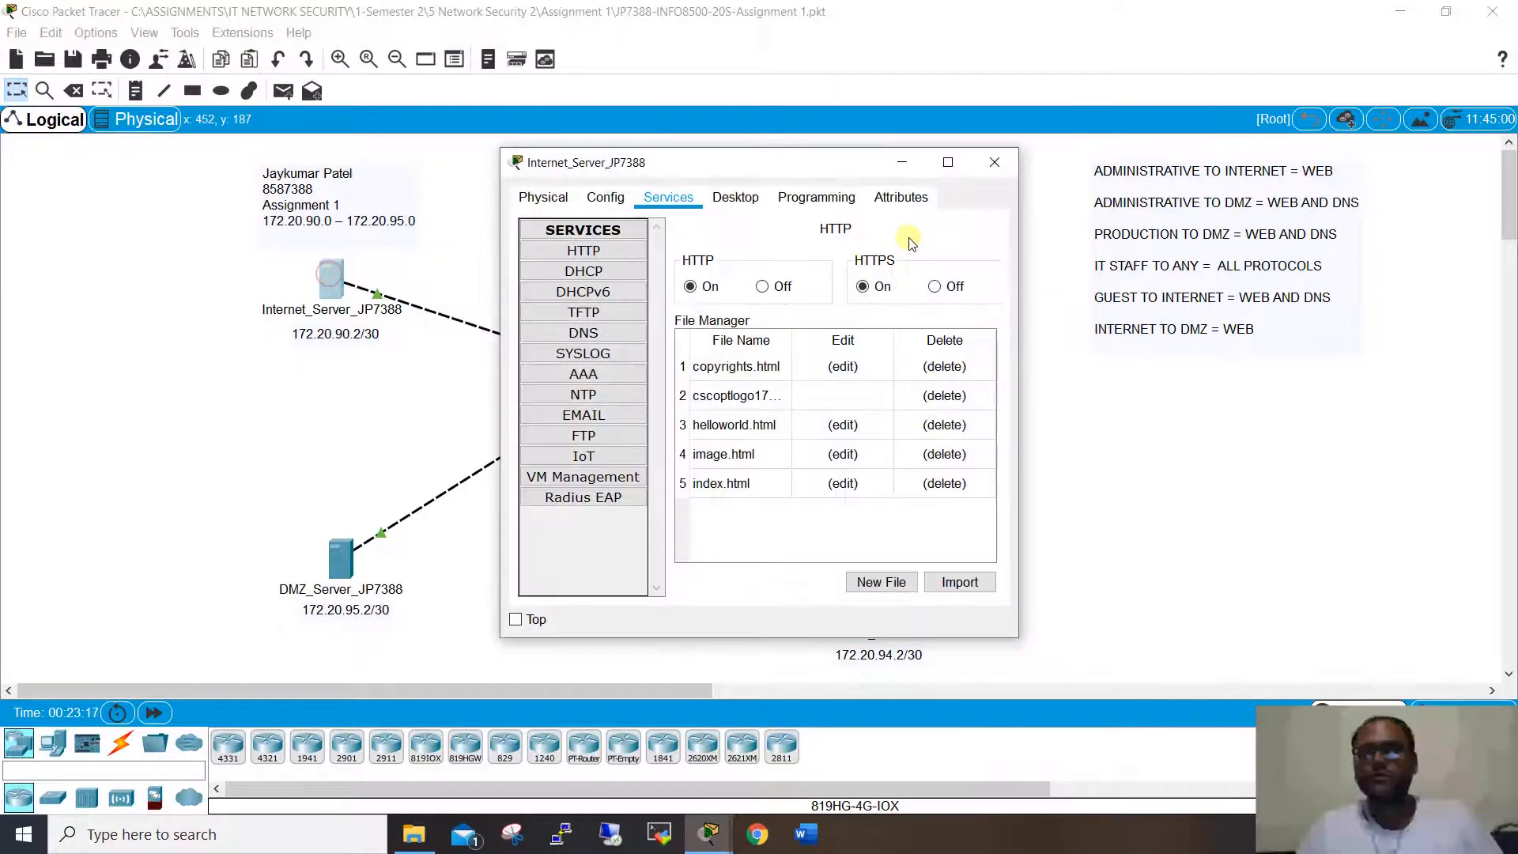
{"action": "left_click", "coordinate": [719, 207]}
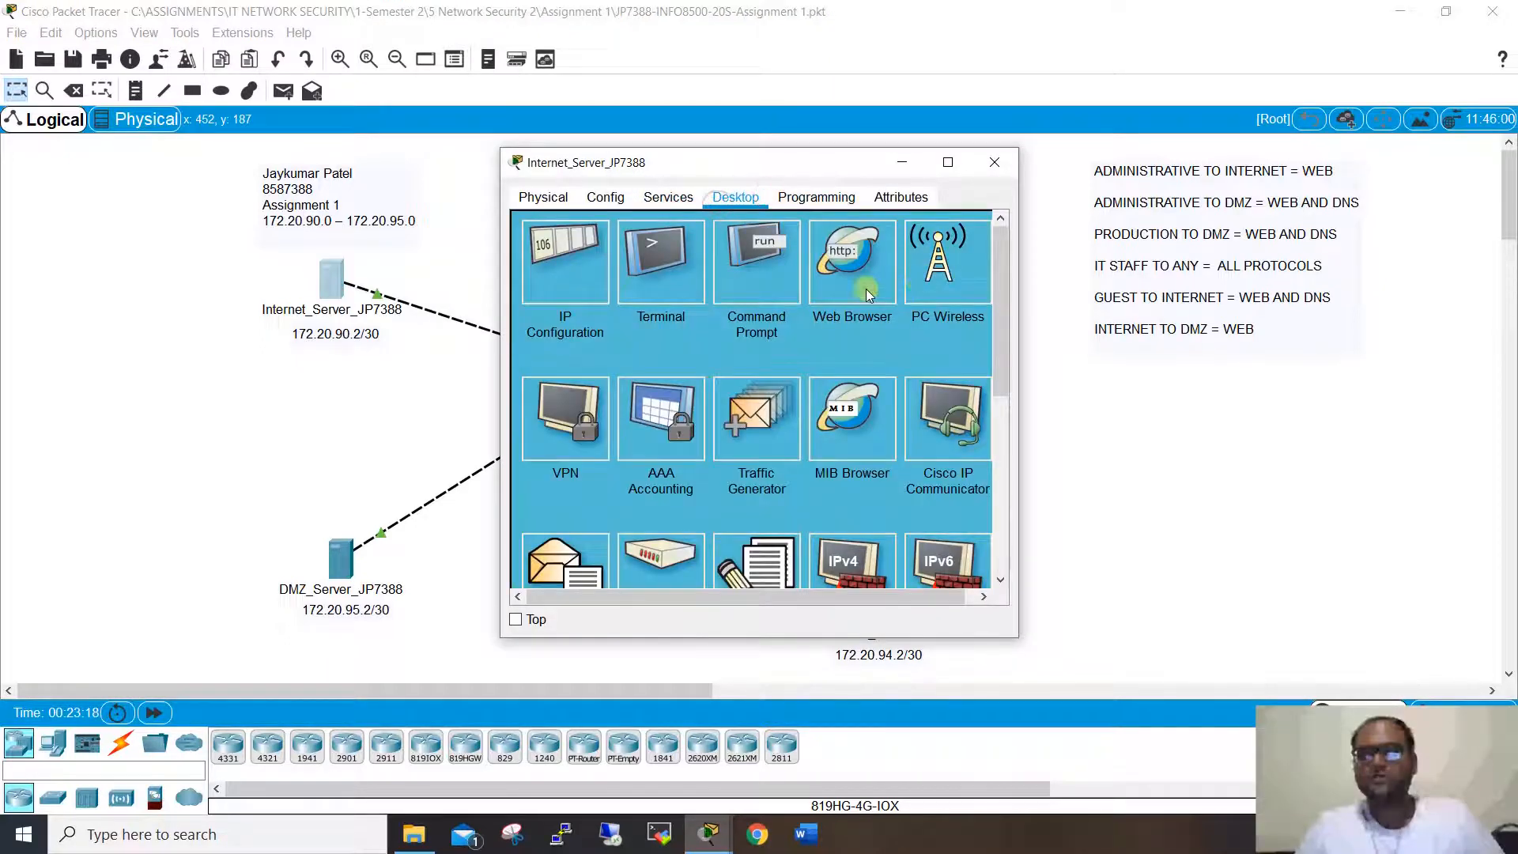
{"action": "left_click", "coordinate": [835, 320]}
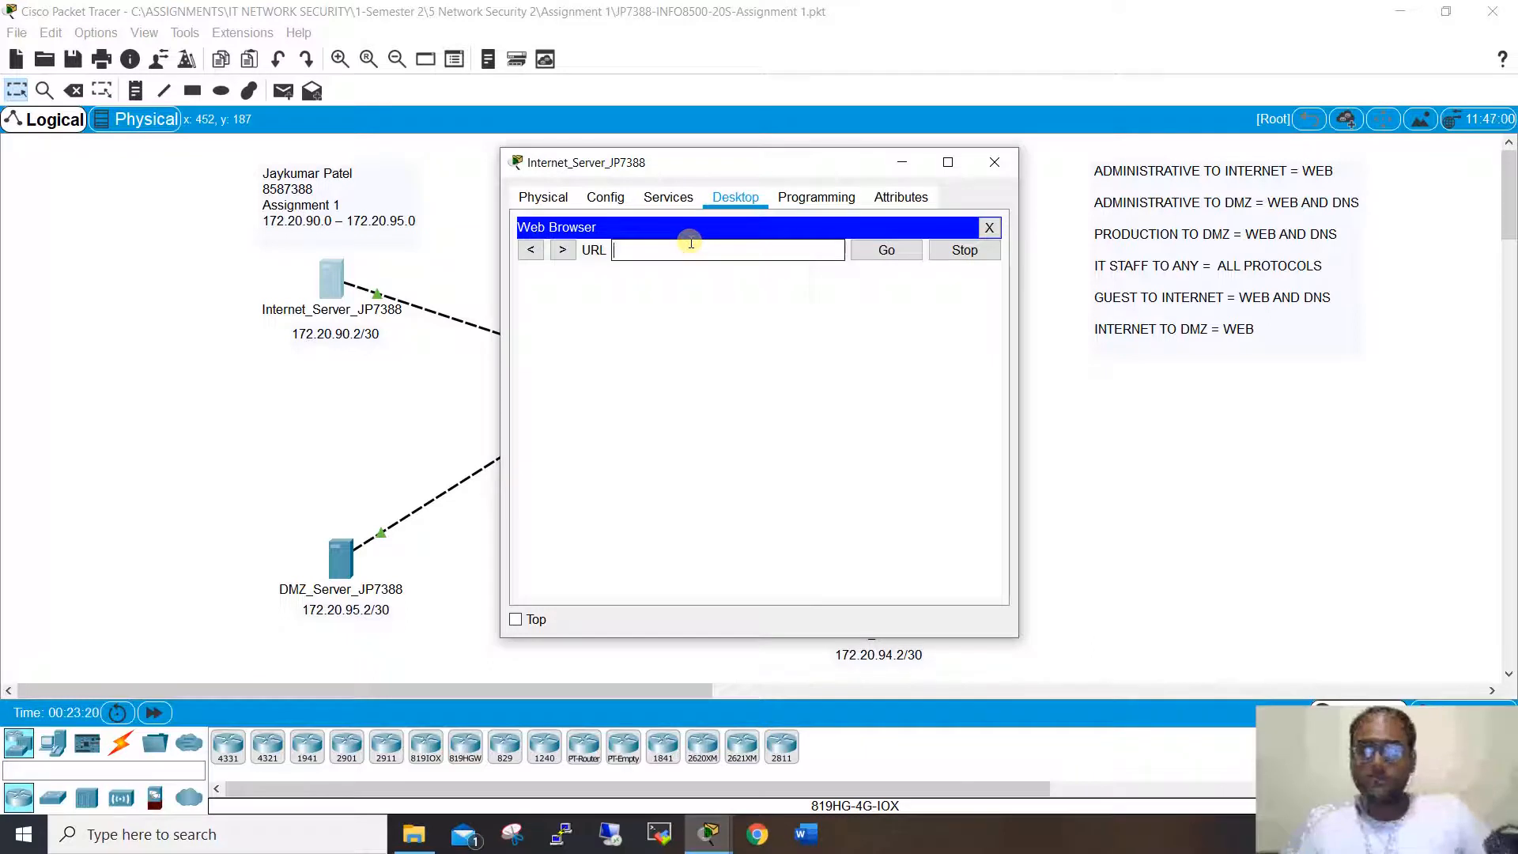
{"action": "type", "text": "17"}
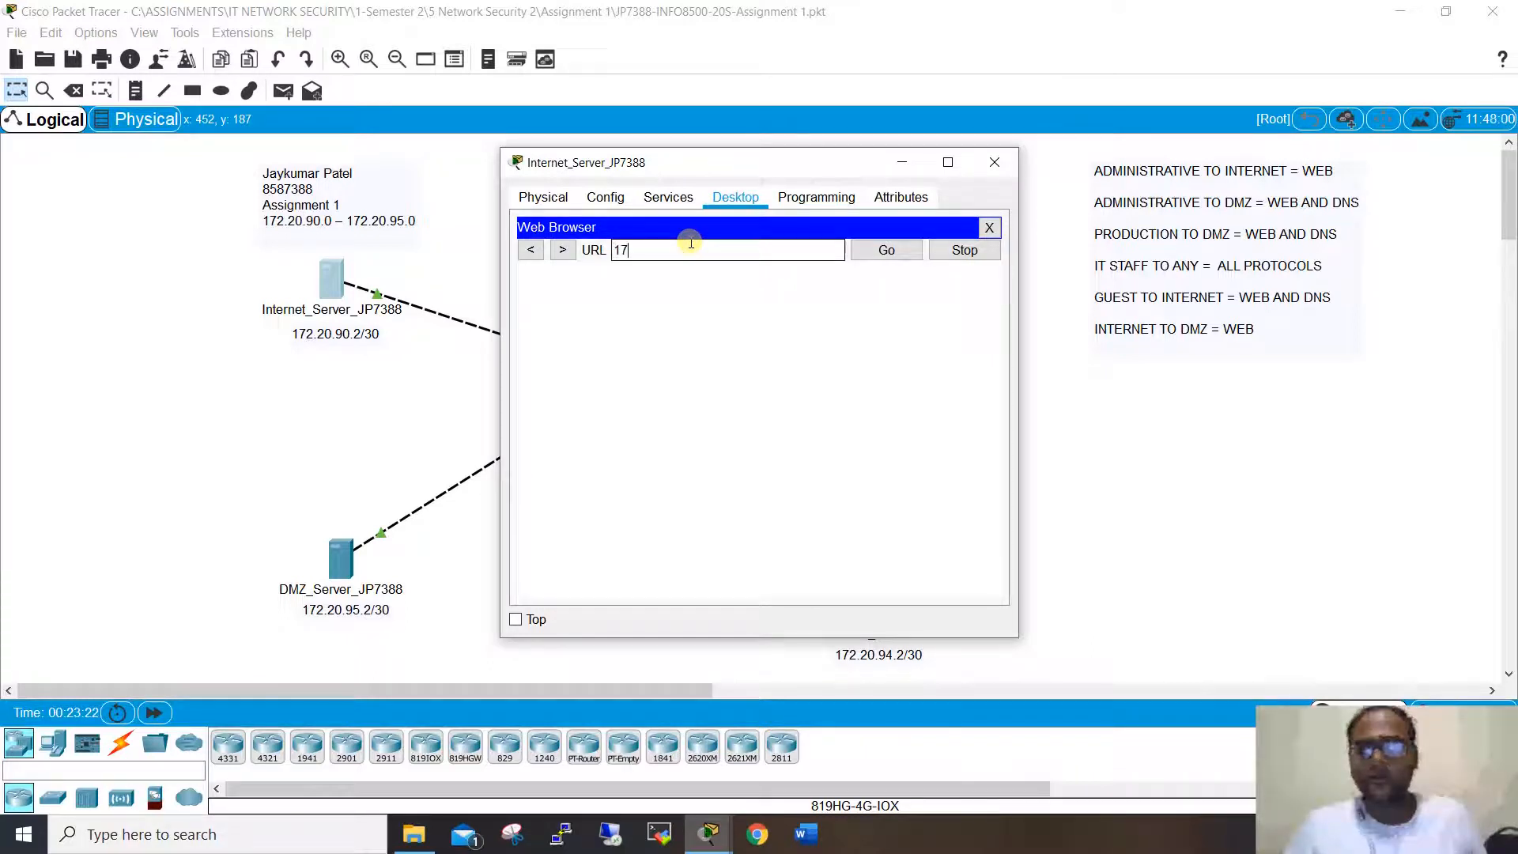
{"action": "type", "text": "2.20.95.2"}
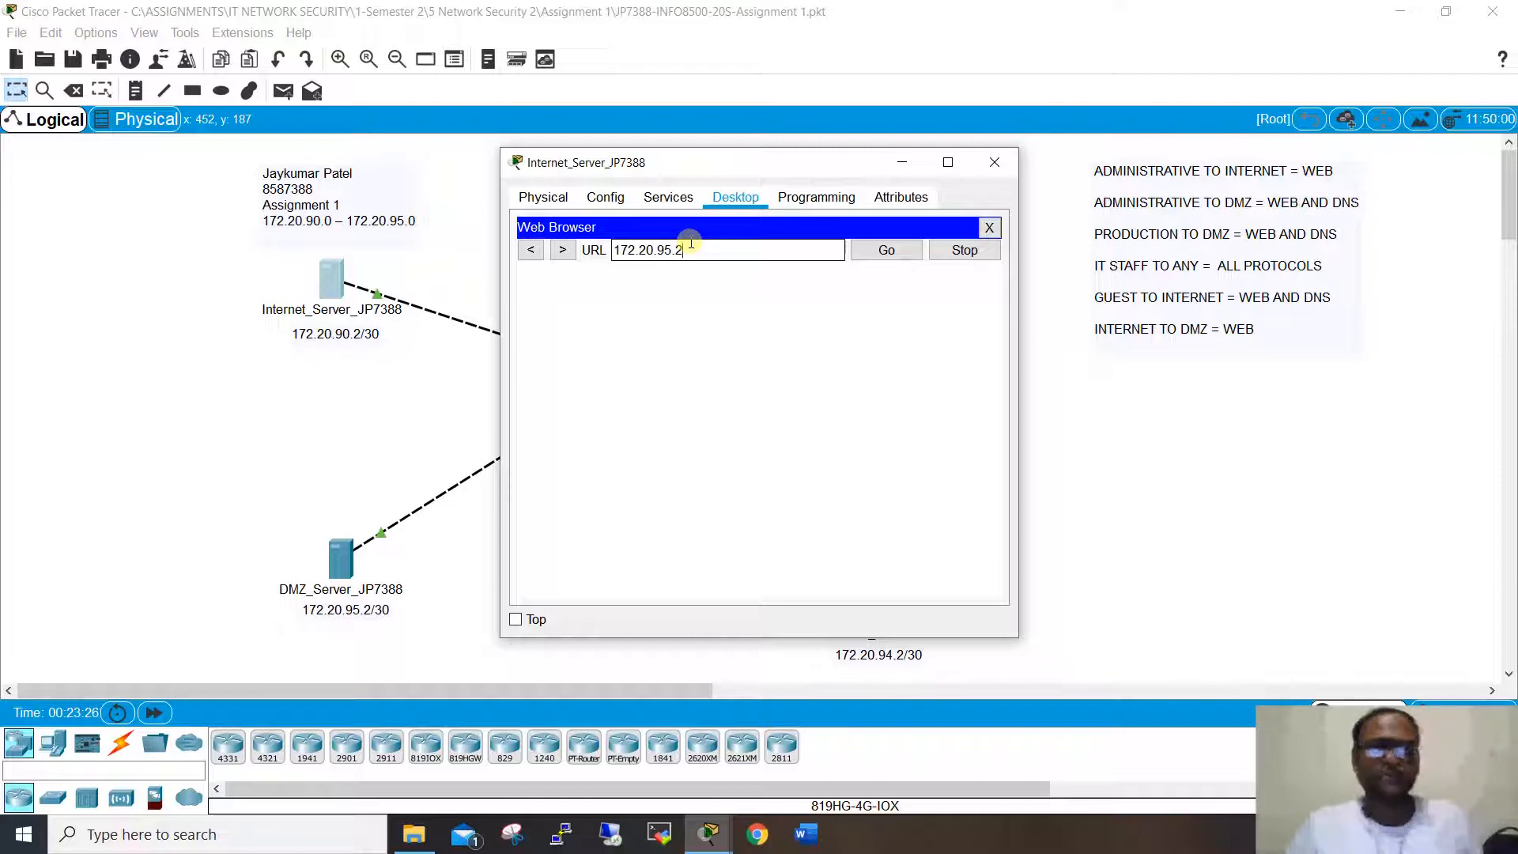
{"action": "key", "text": "Return"}
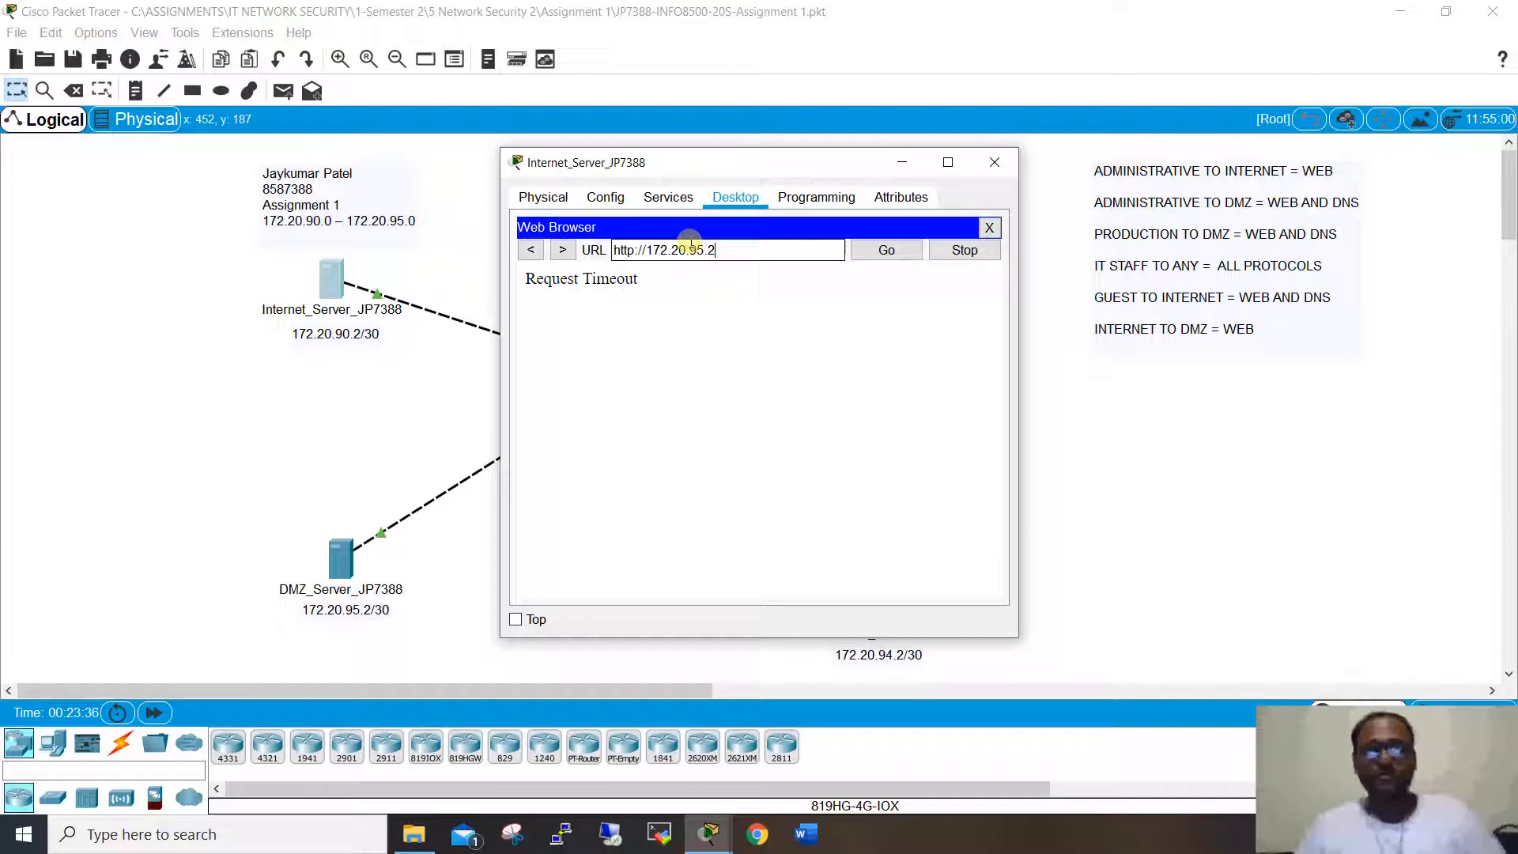
{"action": "key", "text": "BackSpace"}
{"action": "key", "text": "BackSpace"}
{"action": "key", "text": "BackSpace"}
{"action": "key", "text": "BackSpace"}
{"action": "key", "text": "BackSpace"}
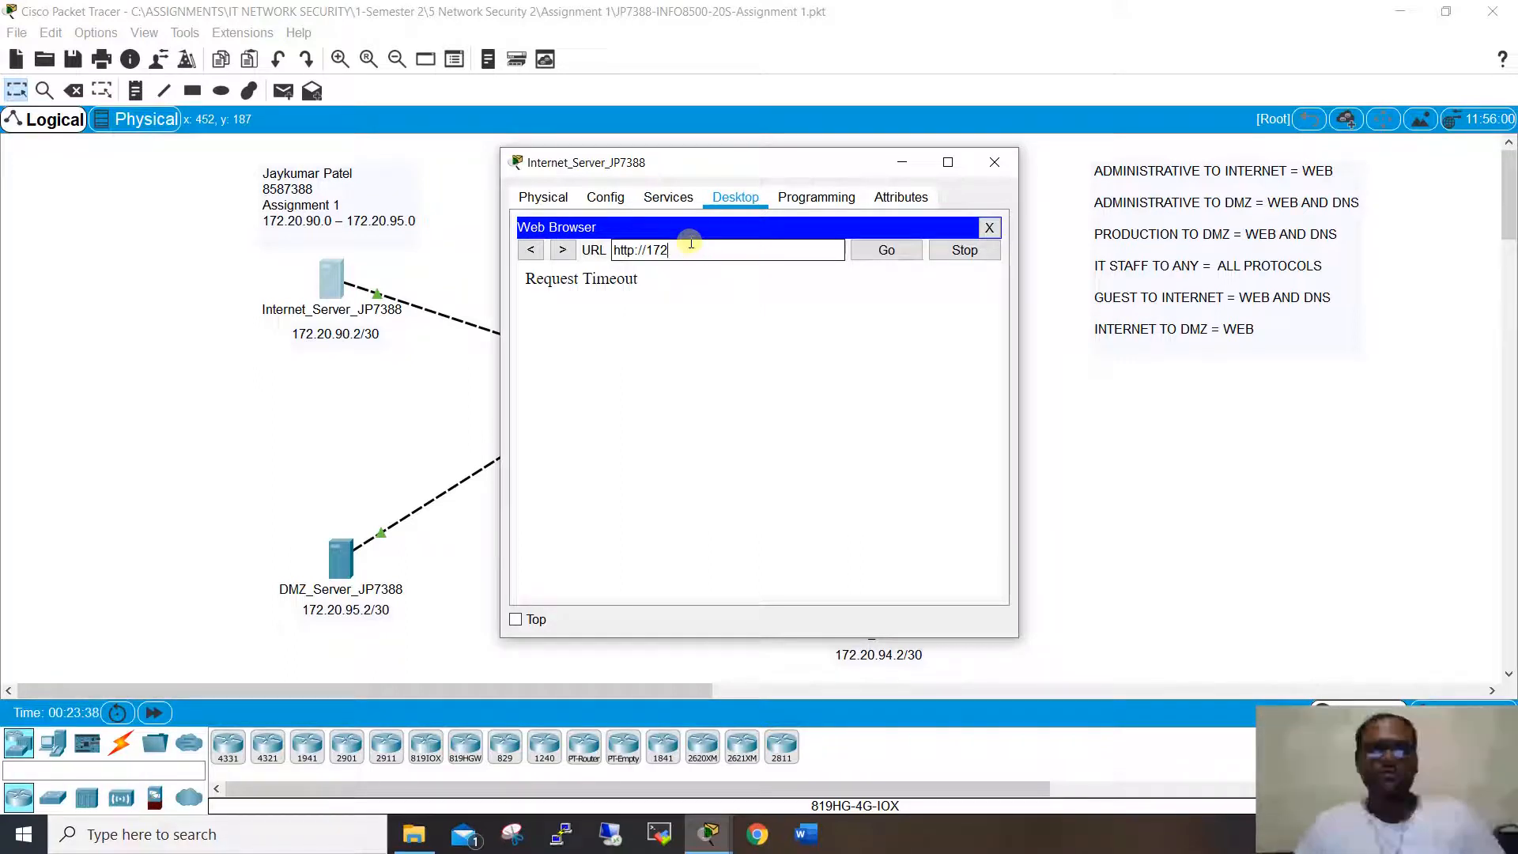
{"action": "key", "text": "BackSpace"}
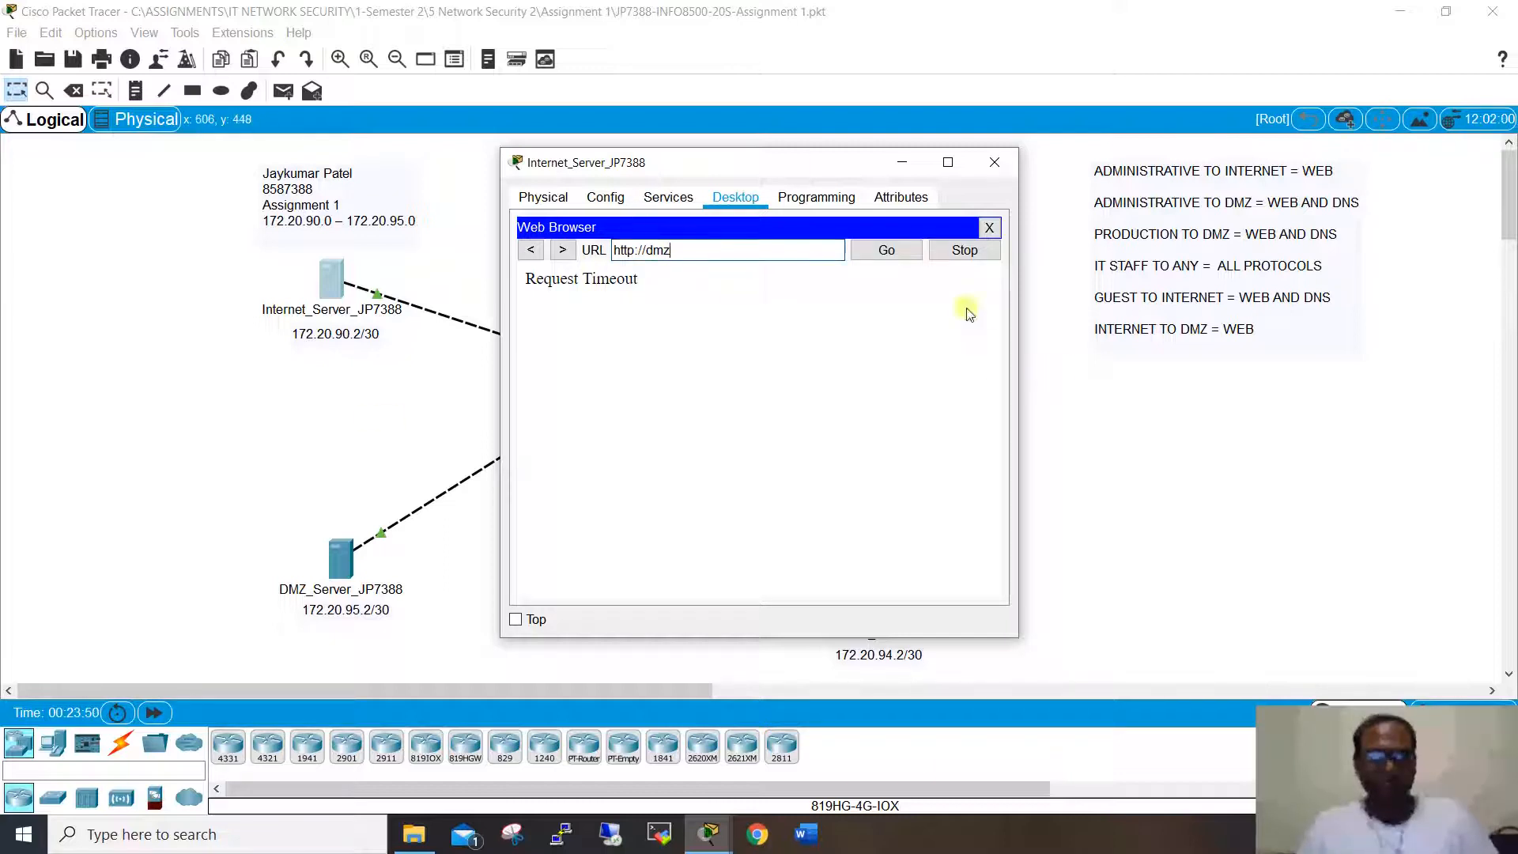
{"action": "left_click", "coordinate": [994, 162]}
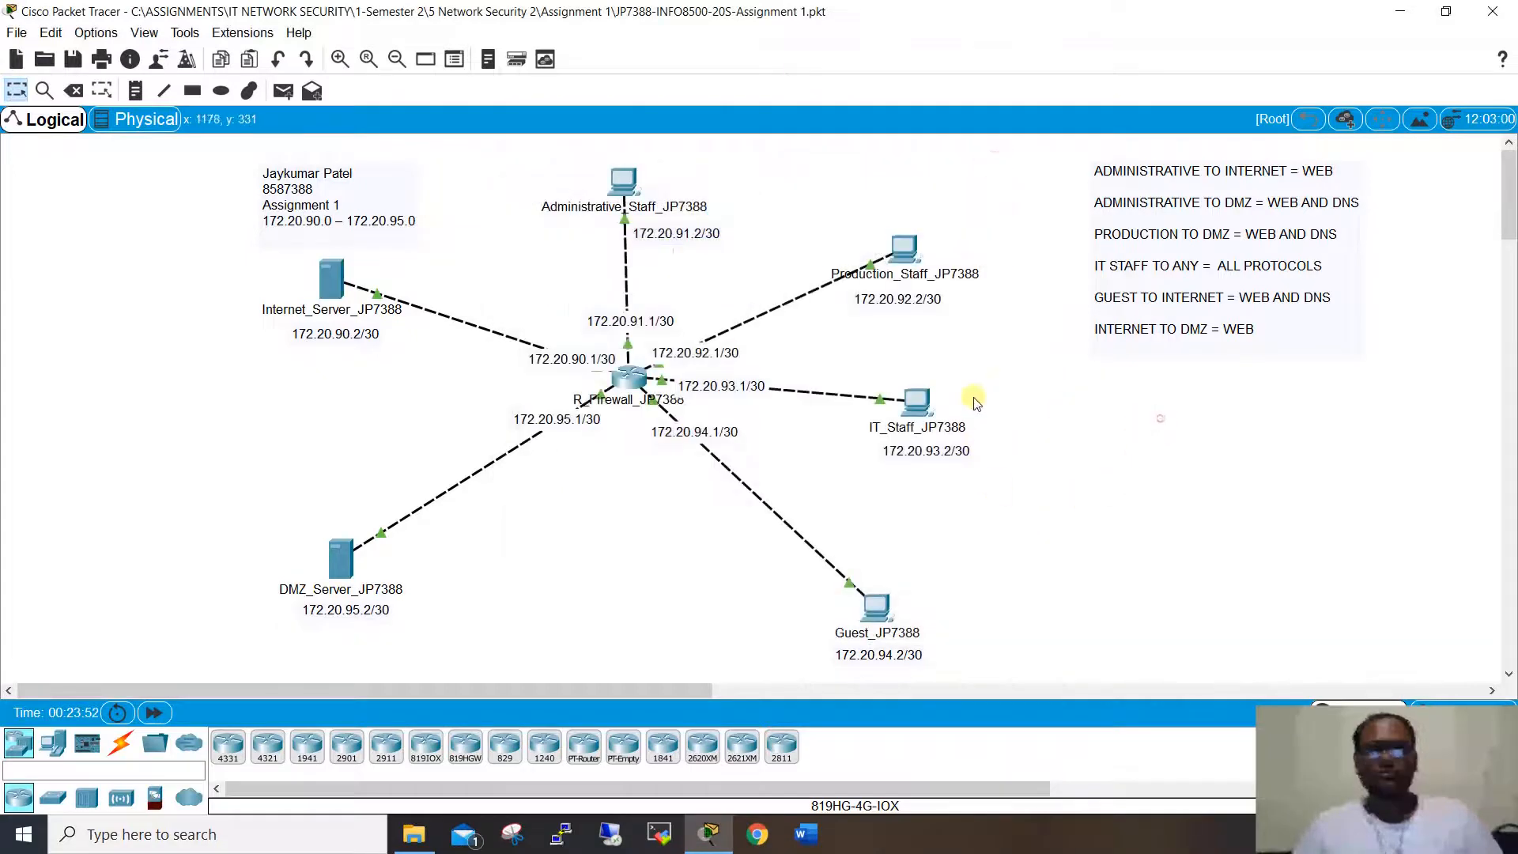
Step: Review the static NAT mapping and NAT access list in the firewall router's running configuration, and close the router's window
{"action": "left_click", "coordinate": [625, 379]}
{"action": "scroll", "coordinate": [688, 457], "scroll_direction": "up", "scroll_amount": 9}
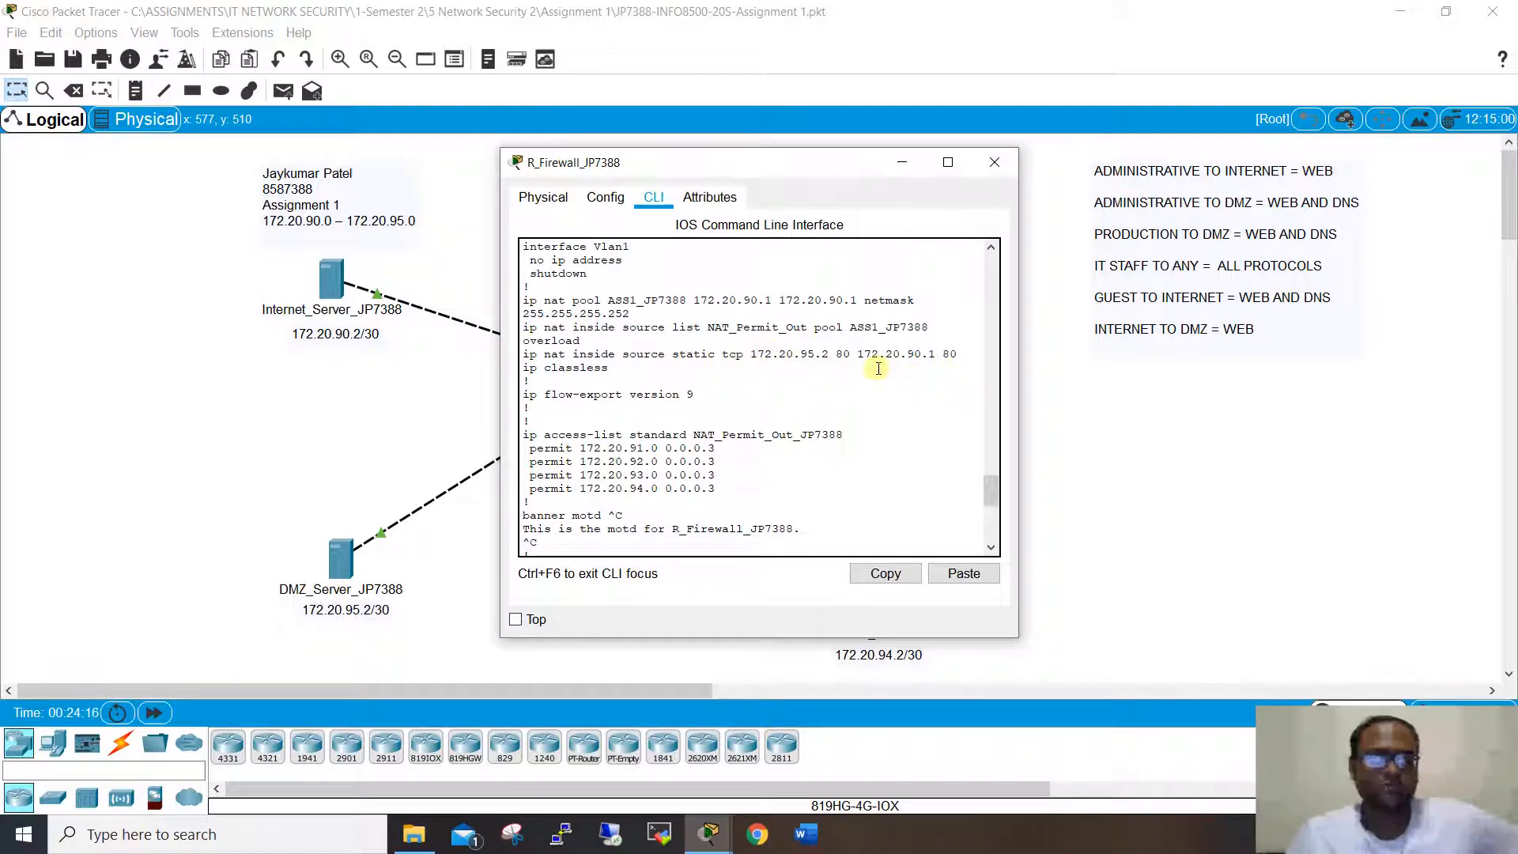
{"action": "left_click", "coordinate": [995, 166]}
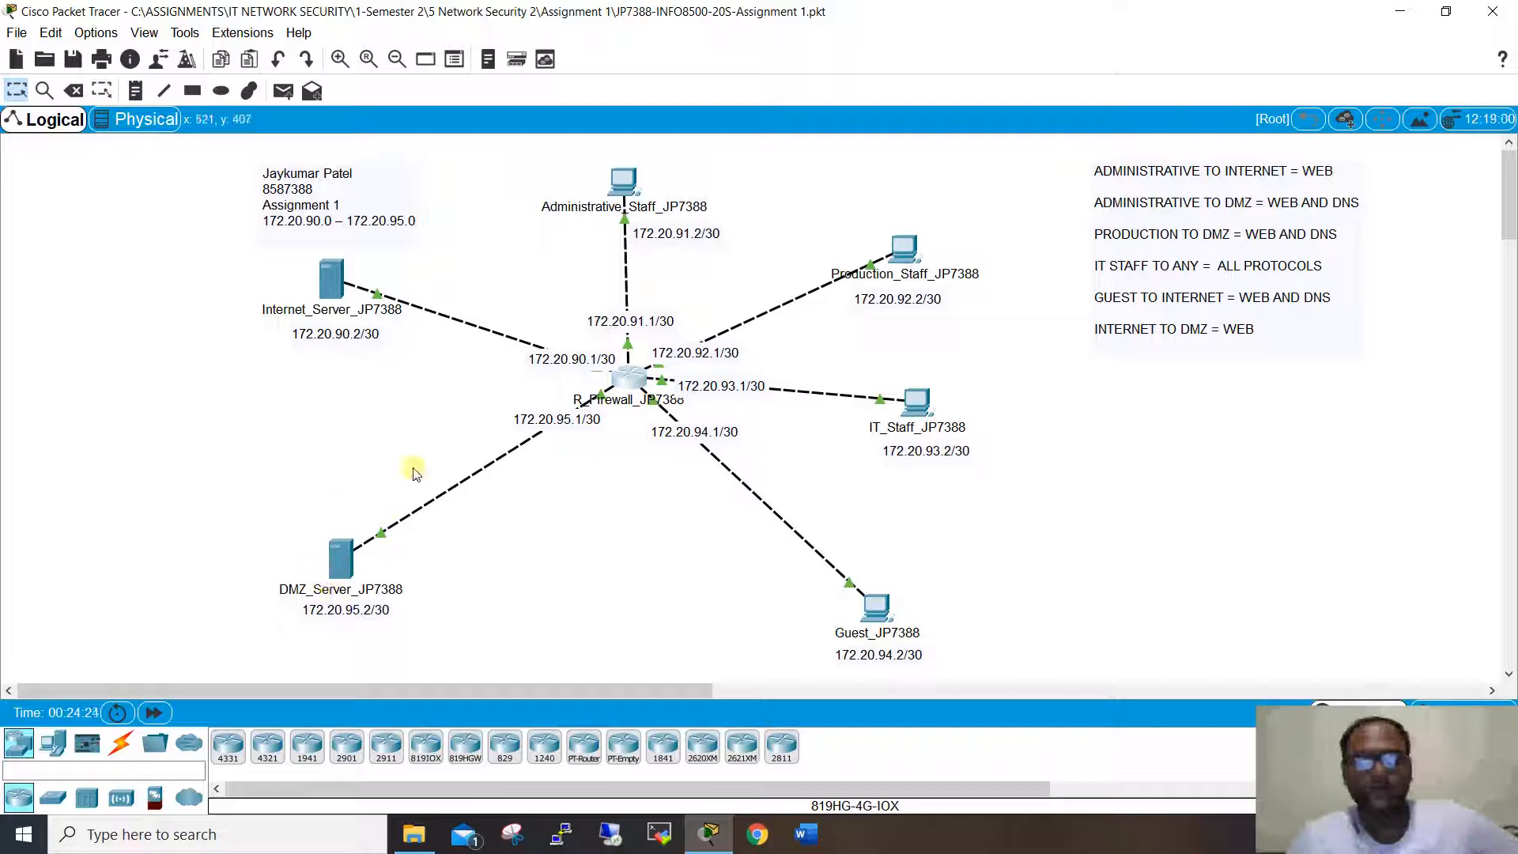
Step: Load the DMZ web page through the router's outside address 172.20.90.1 in the Internet server's browser, and close the window
{"action": "left_click", "coordinate": [328, 279]}
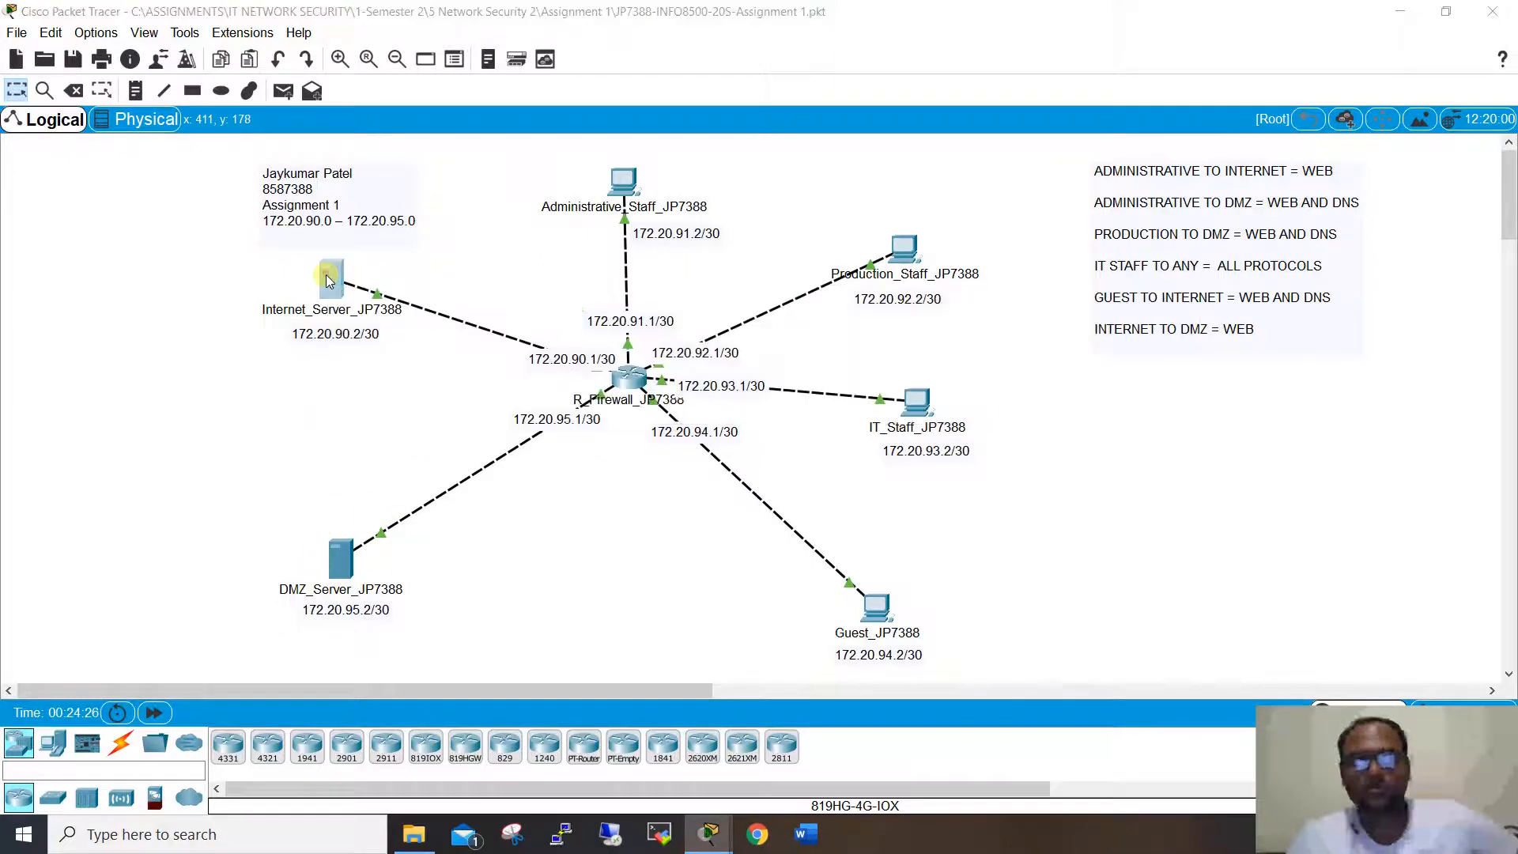
{"action": "left_click_drag", "start_coordinate": [836, 152], "coordinate": [1108, 128]}
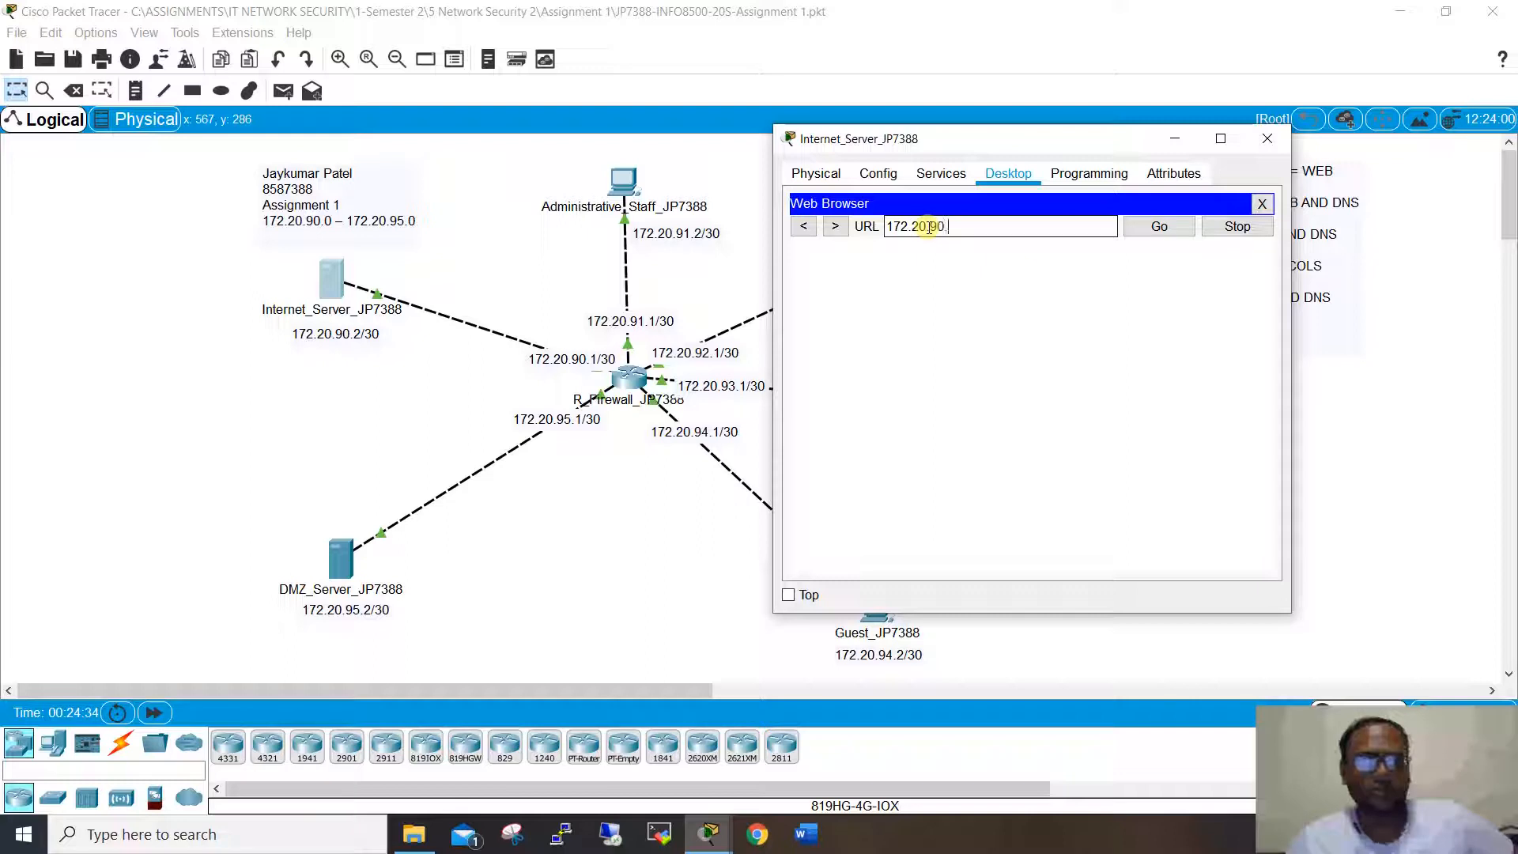
{"action": "key", "text": "Return"}
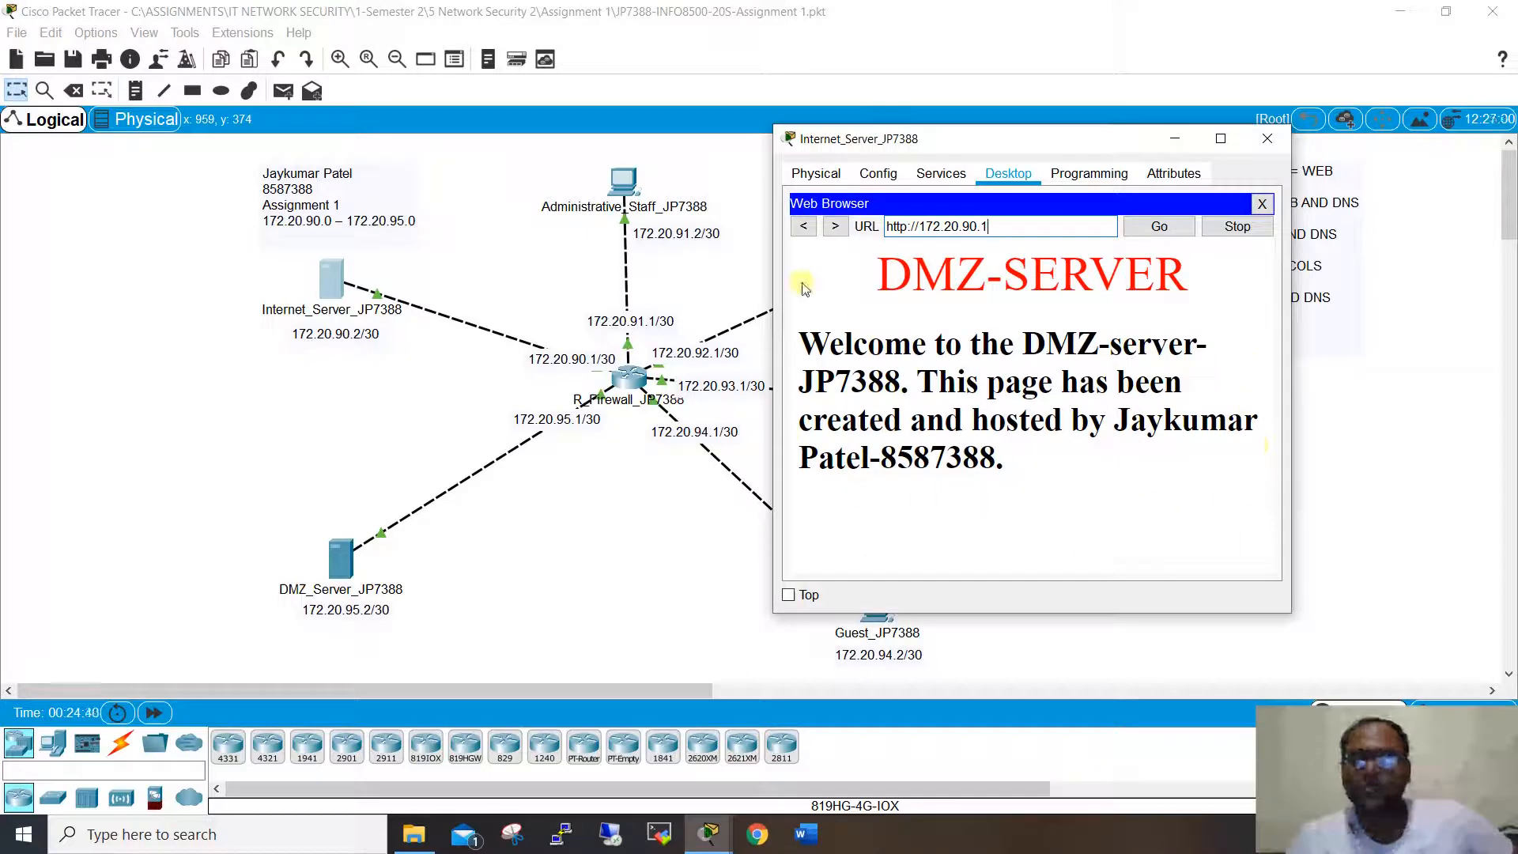
{"action": "left_click", "coordinate": [1268, 138]}
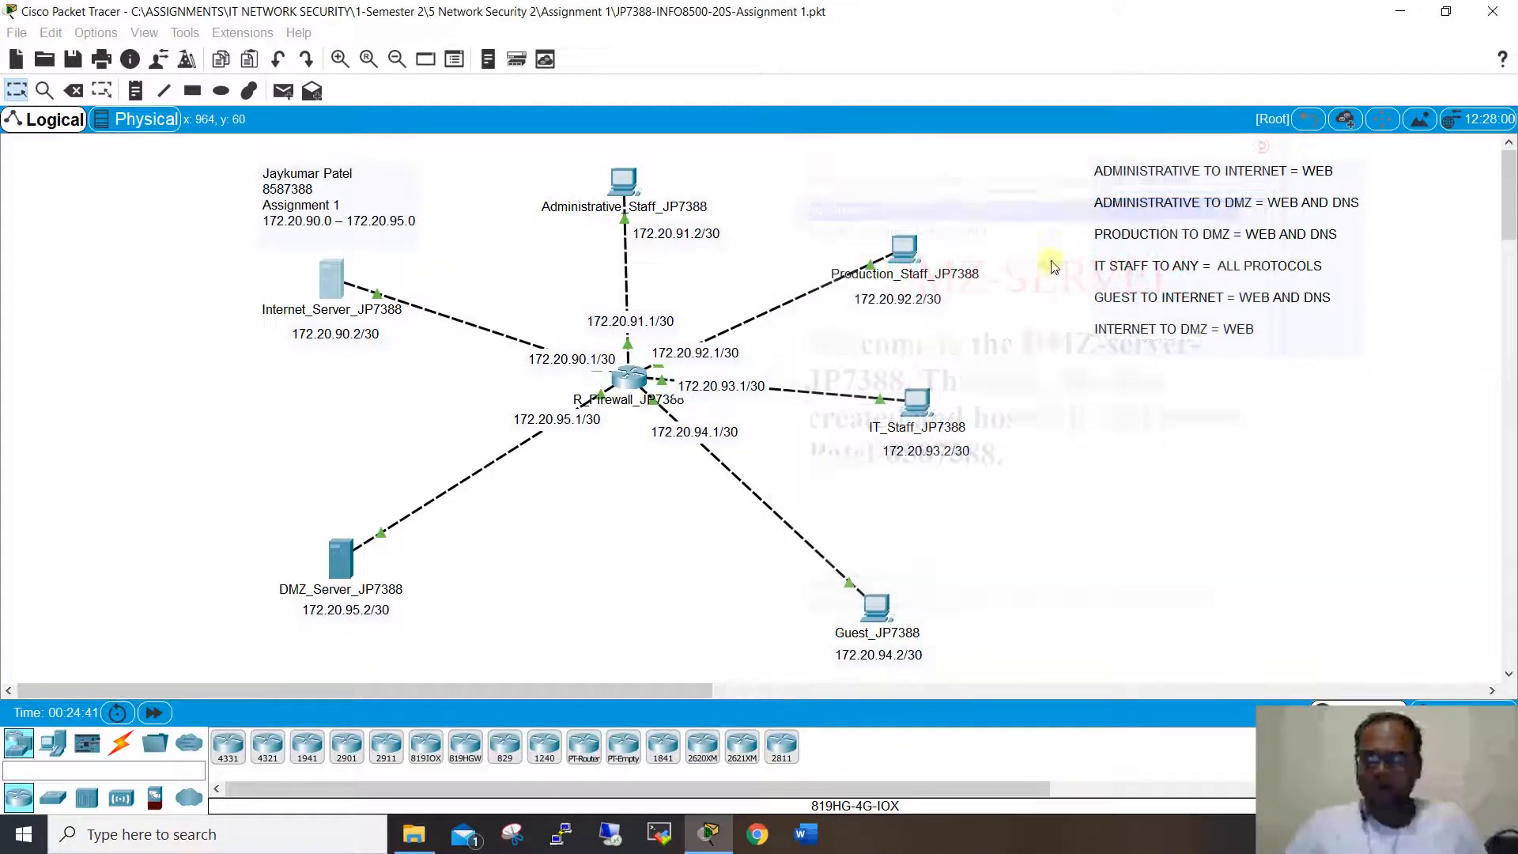
Step: List the firewall router's NAT translations by running sh ip nat tra in its command line
{"action": "left_click", "coordinate": [628, 383]}
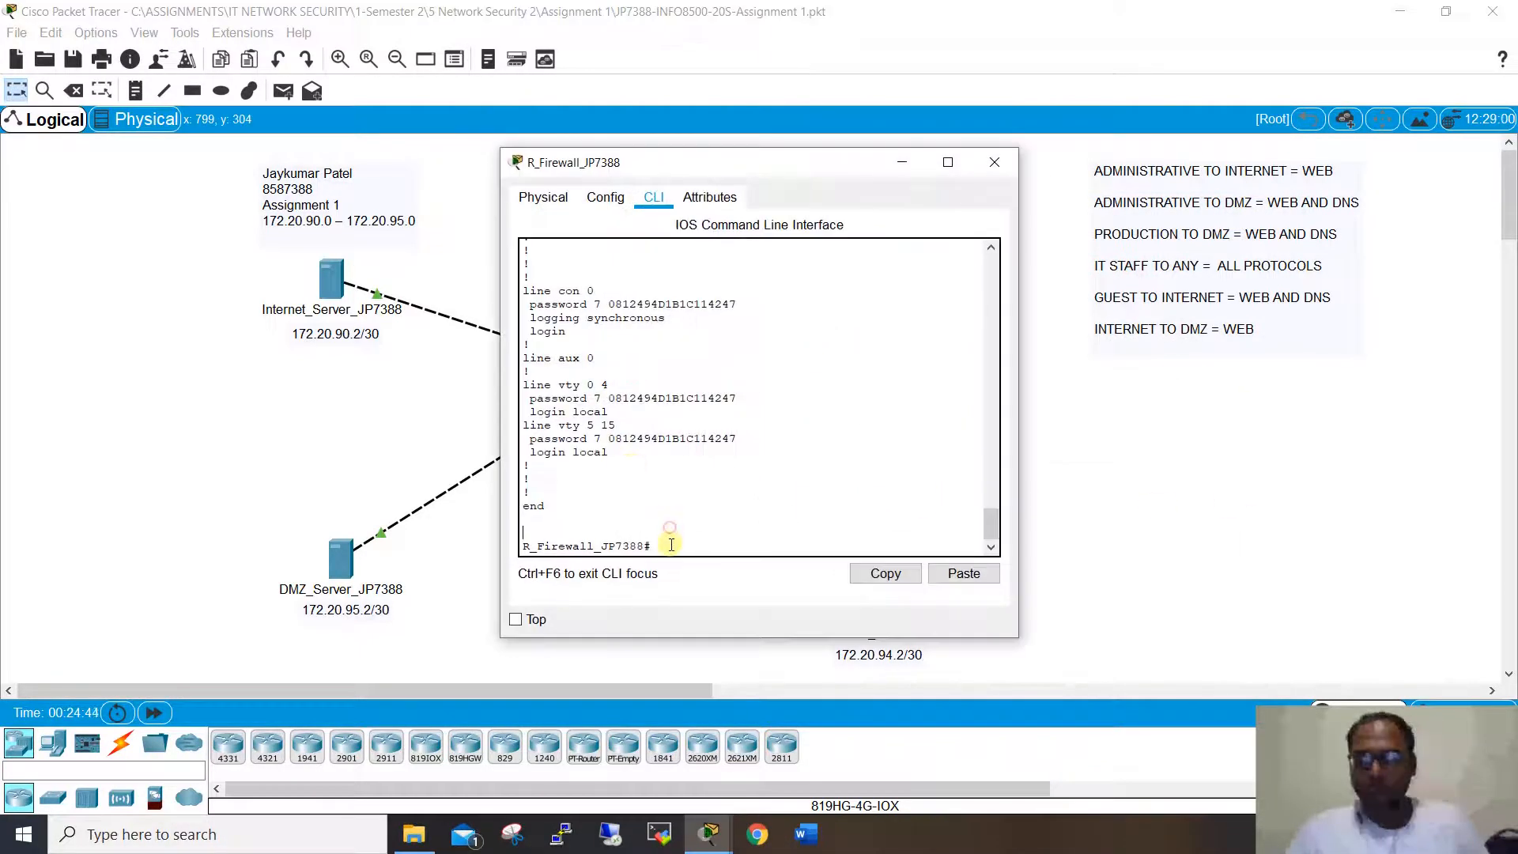
{"action": "type", "text": "sh ip"}
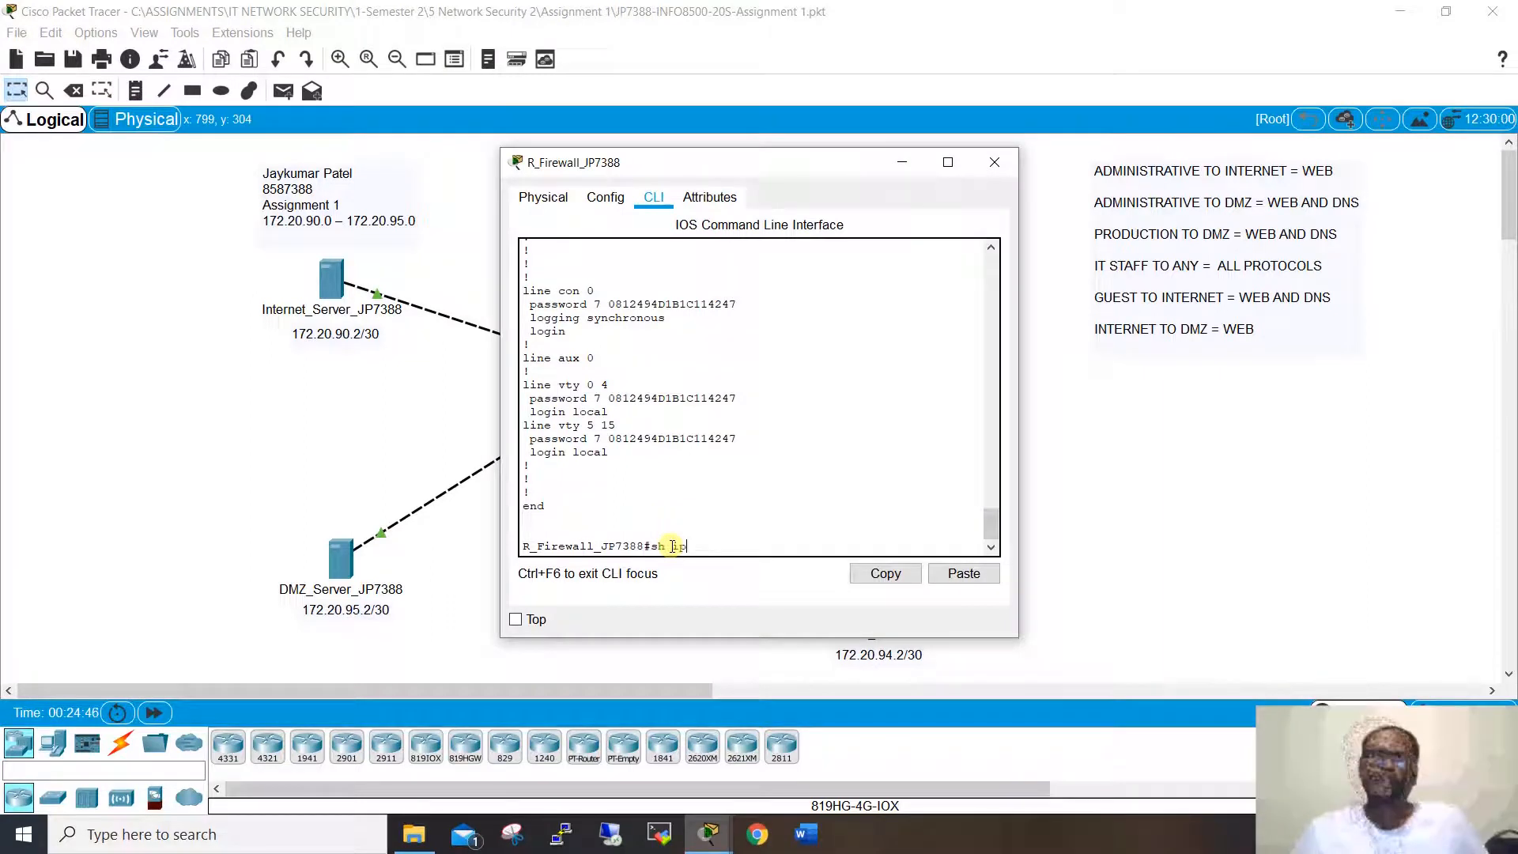
{"action": "type", "text": " nat tra"}
{"action": "key", "text": "Return"}
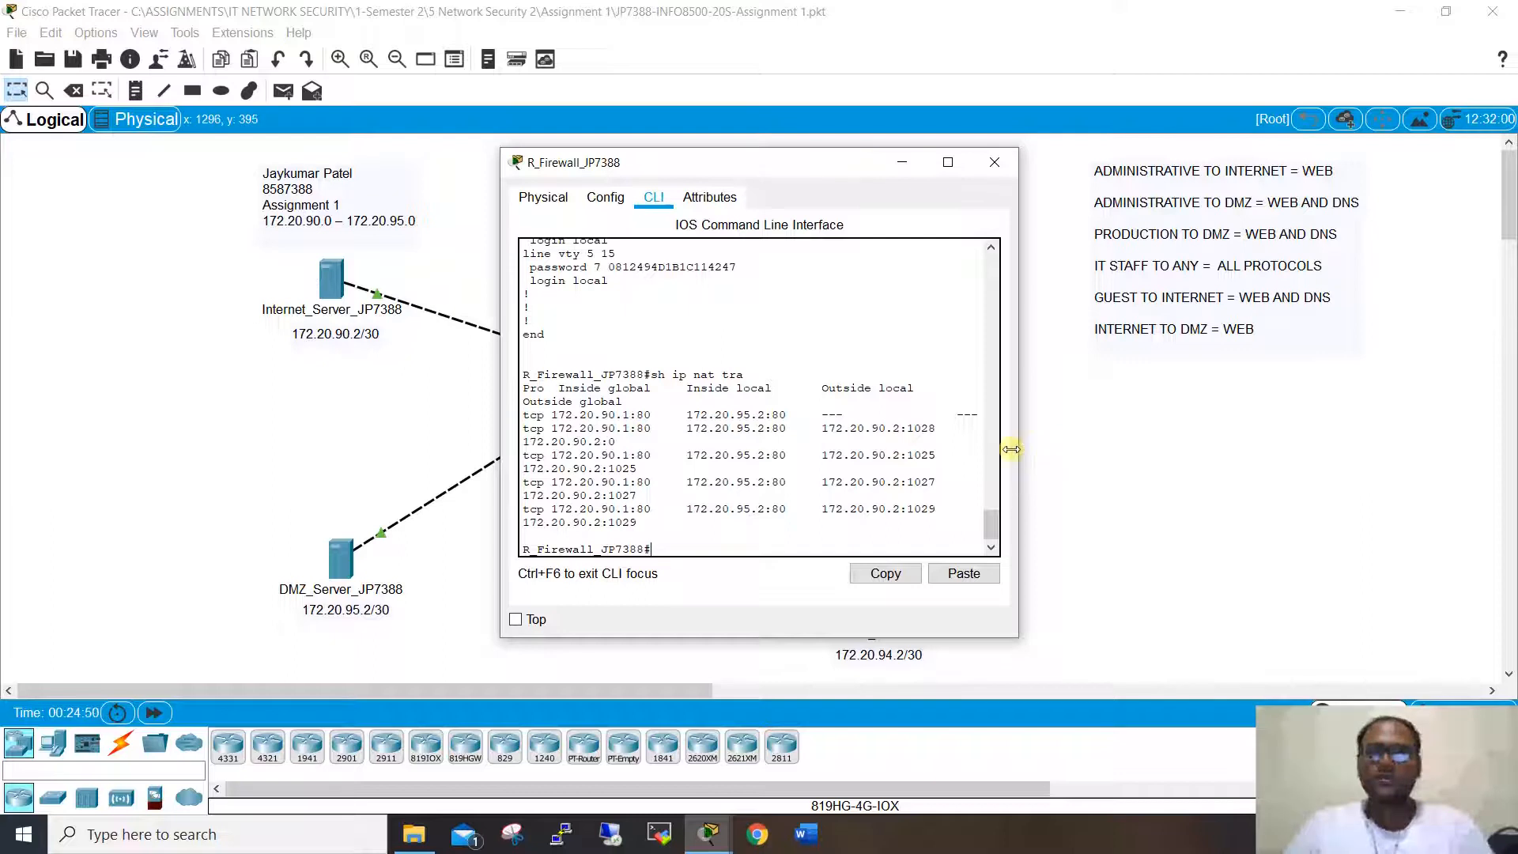
Step: Widen the router's window to read the NAT table, highlight the last translation entry, and close the window
{"action": "left_click_drag", "start_coordinate": [1014, 449], "coordinate": [1354, 452]}
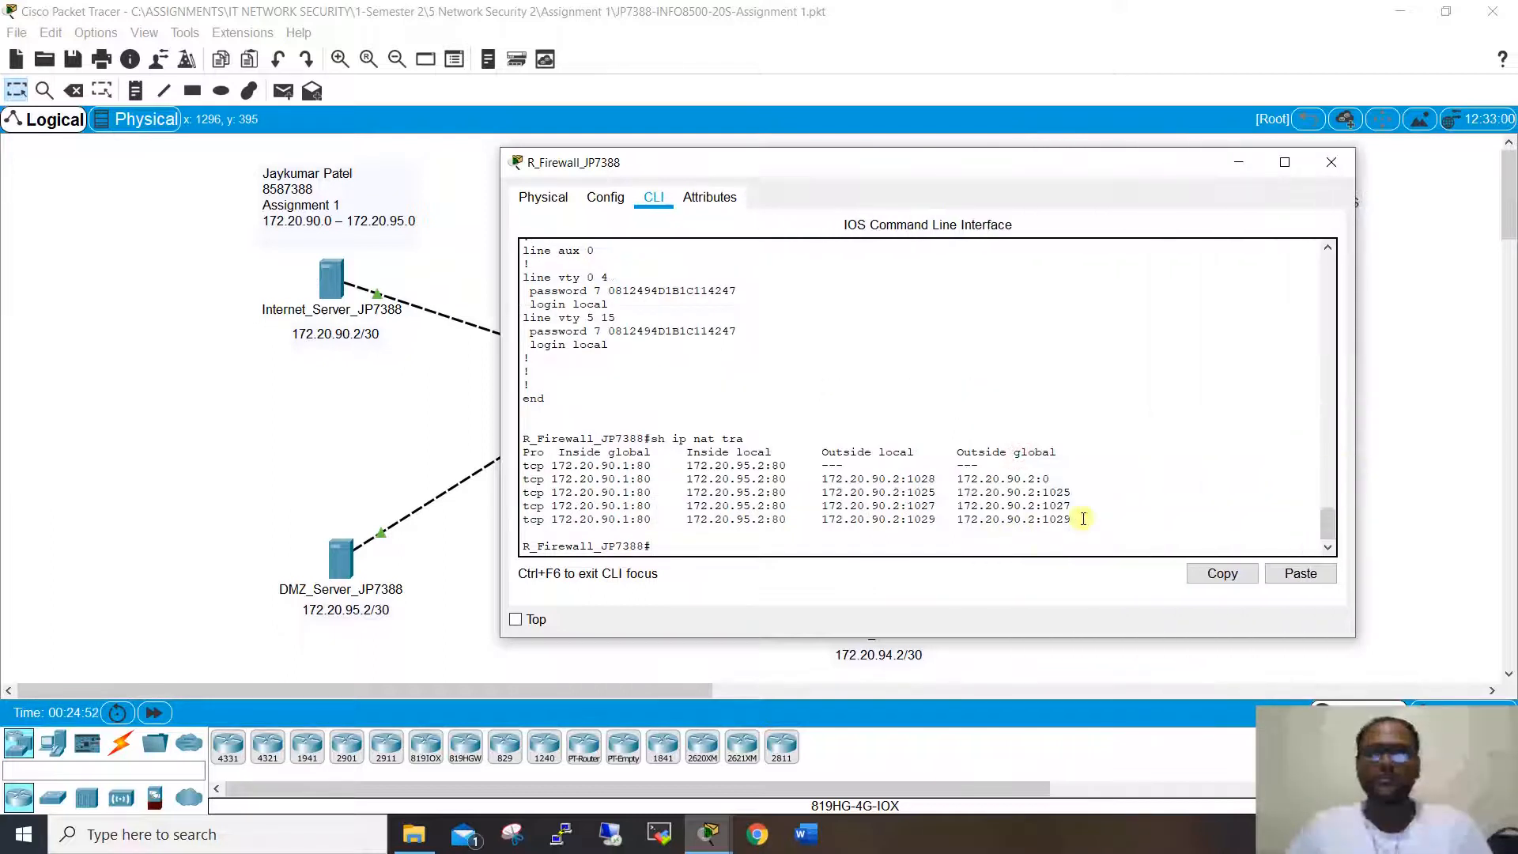
{"action": "left_click_drag", "start_coordinate": [1084, 518], "coordinate": [518, 521]}
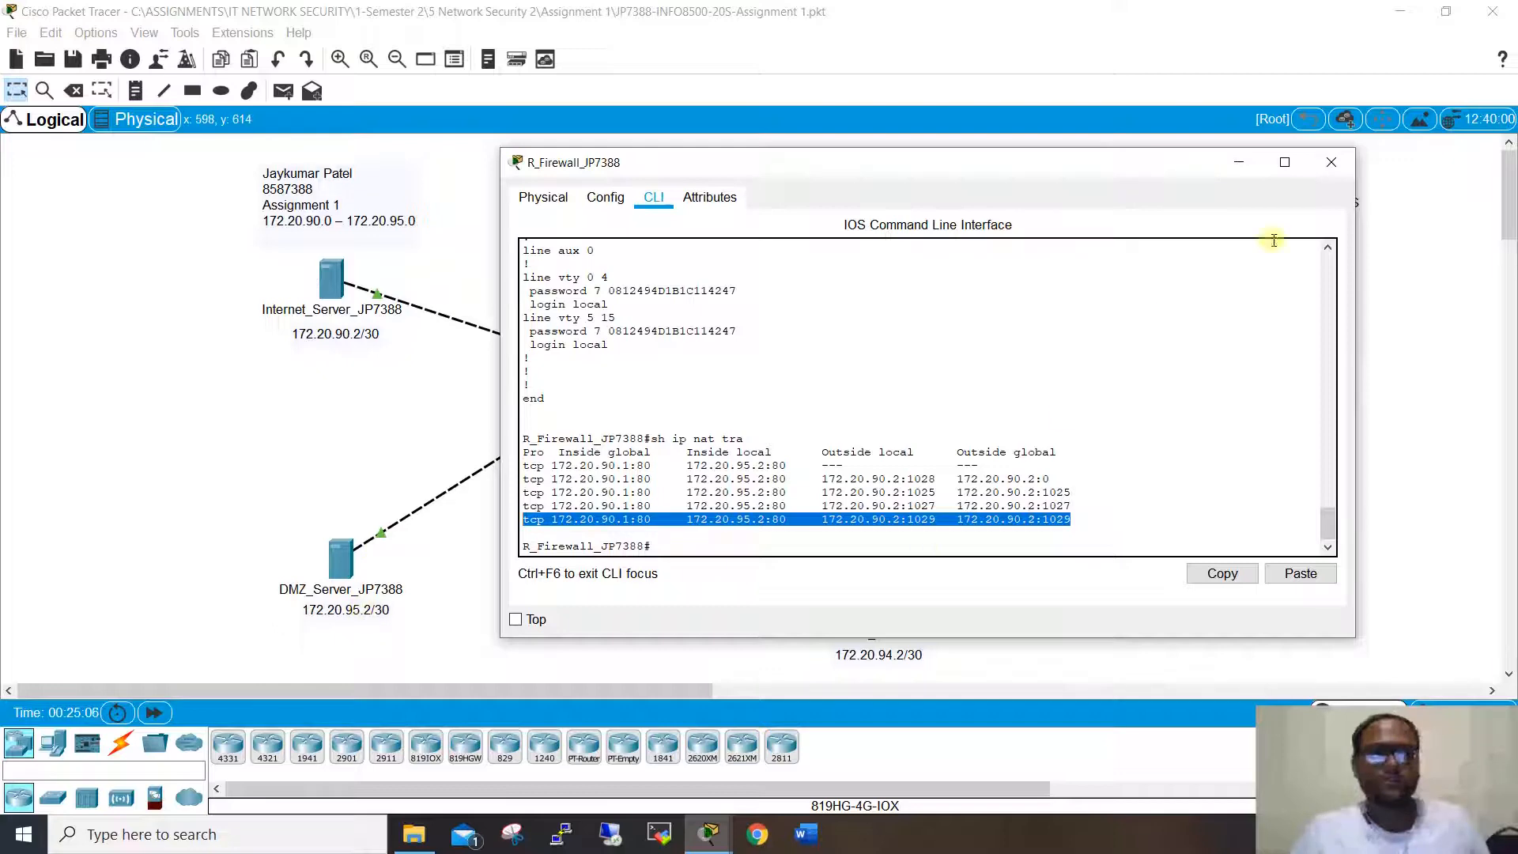
{"action": "left_click", "coordinate": [1332, 162]}
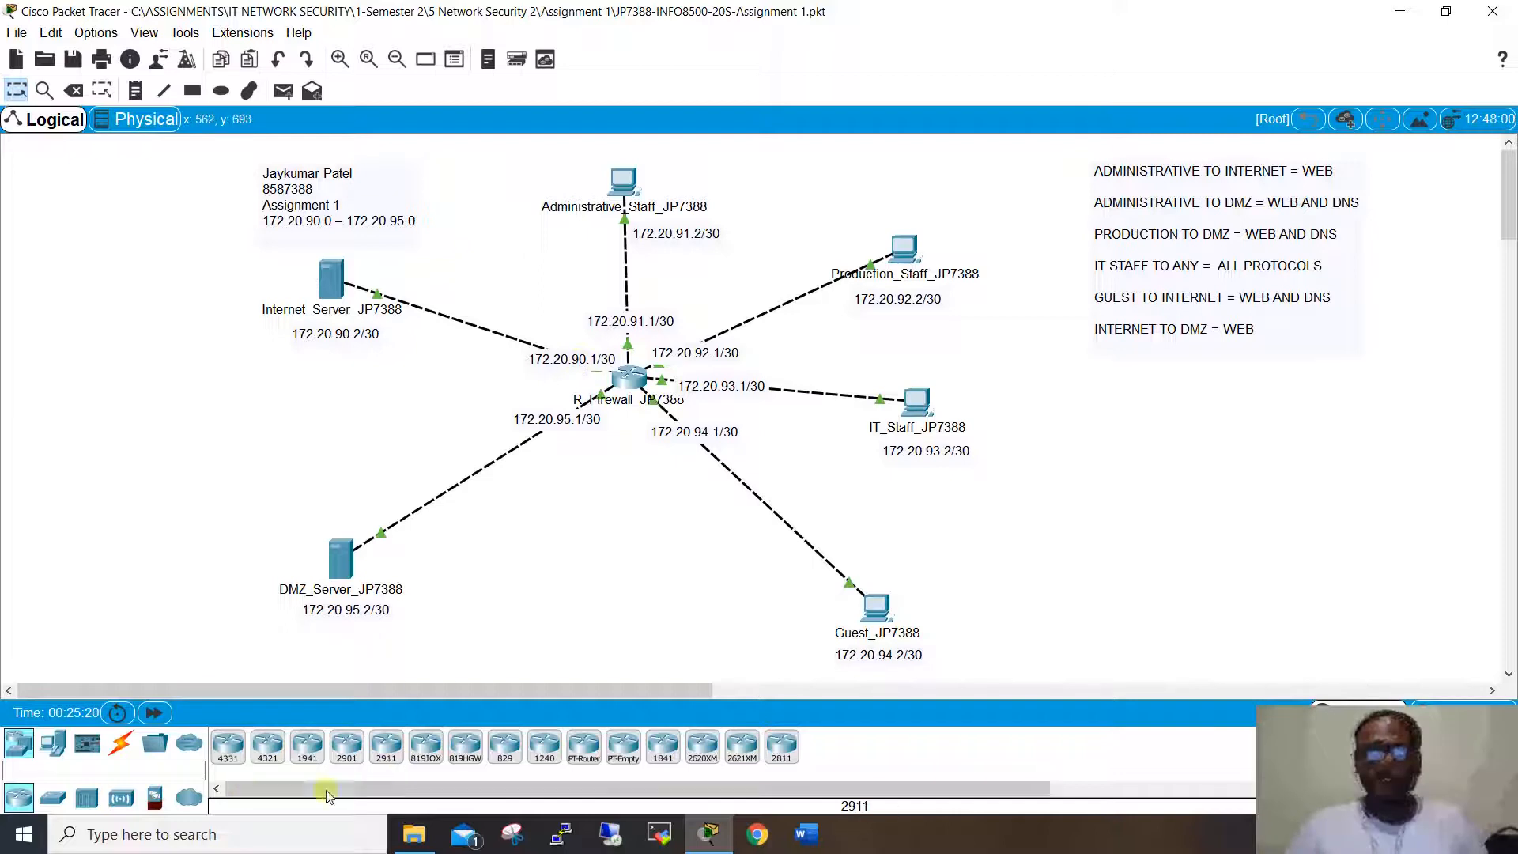
{"action": "left_click", "coordinate": [1271, 835]}
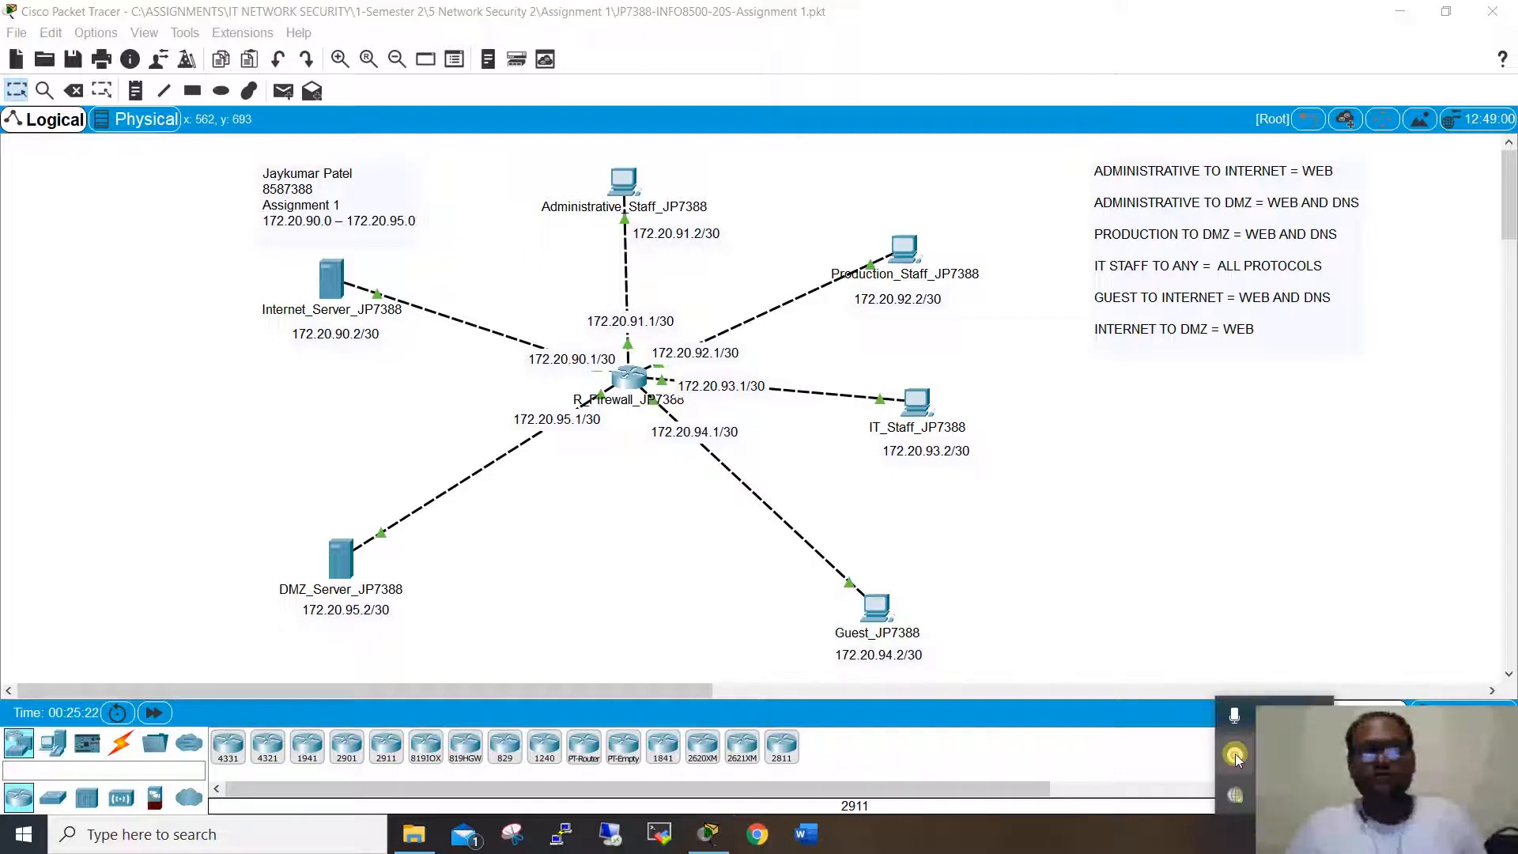
{"action": "left_click", "coordinate": [1235, 761]}
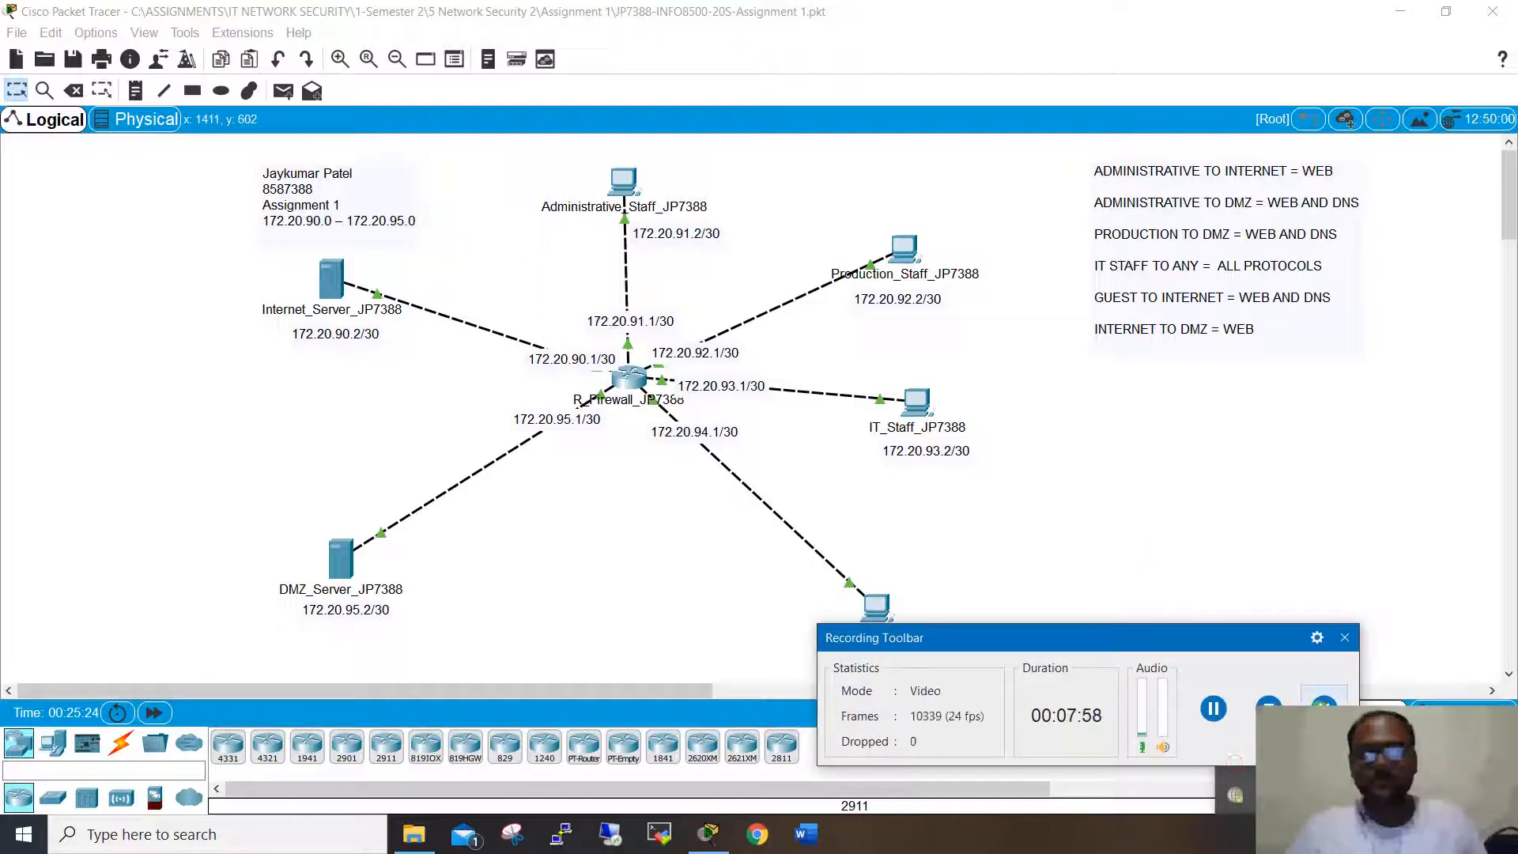